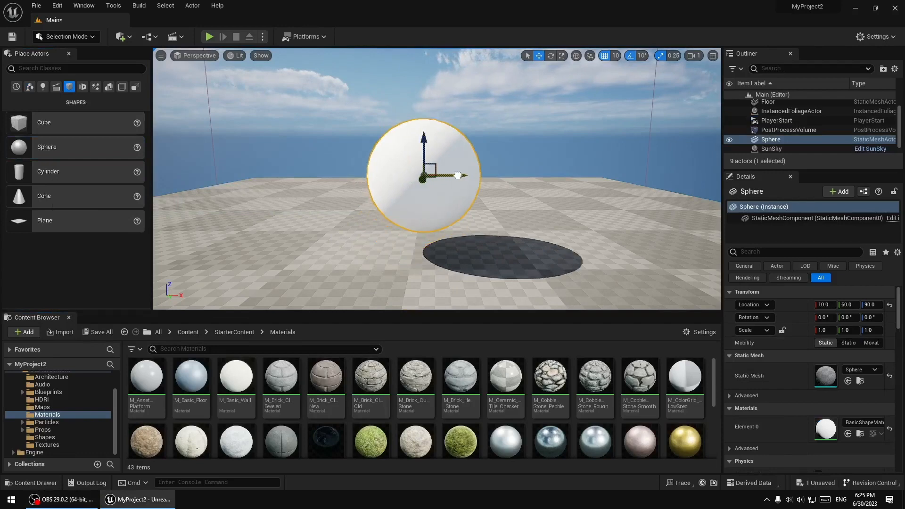
- Apply the M_Brick_Clay_New material to the sphere in the level and view its surface up close
drag(326, 377, 448, 179)
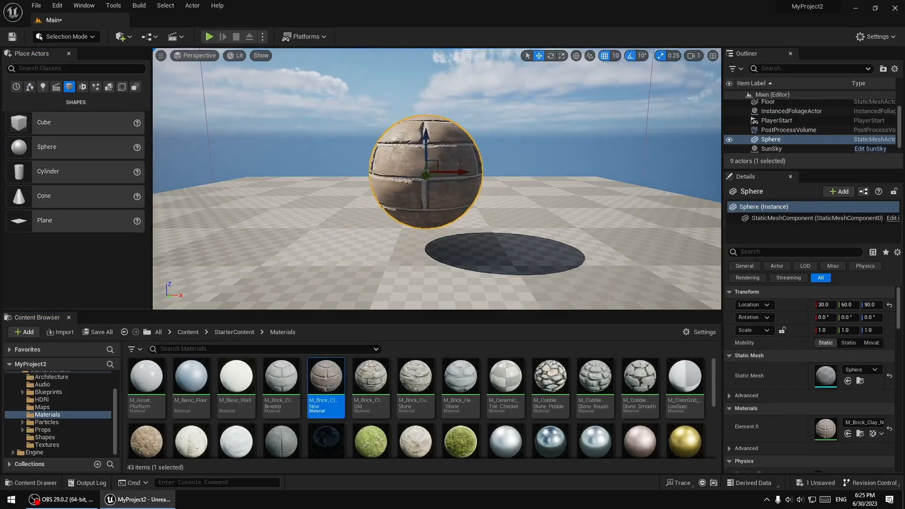
right_drag(471, 208, 473, 184)
key(w)
scroll(471, 208, down, 5)
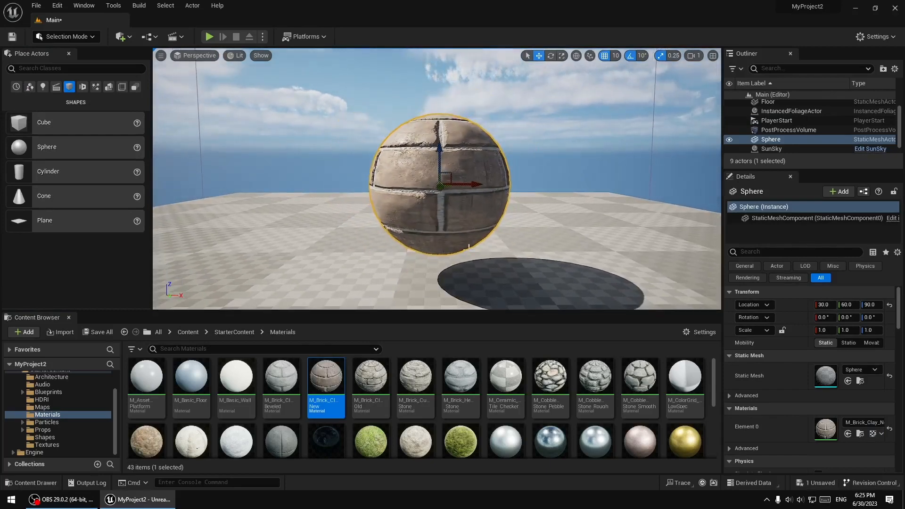
- Open the M_Brick_Clay_New material graph and move its result node away from the other nodes, clear of the incoming wires
double_click(326, 379)
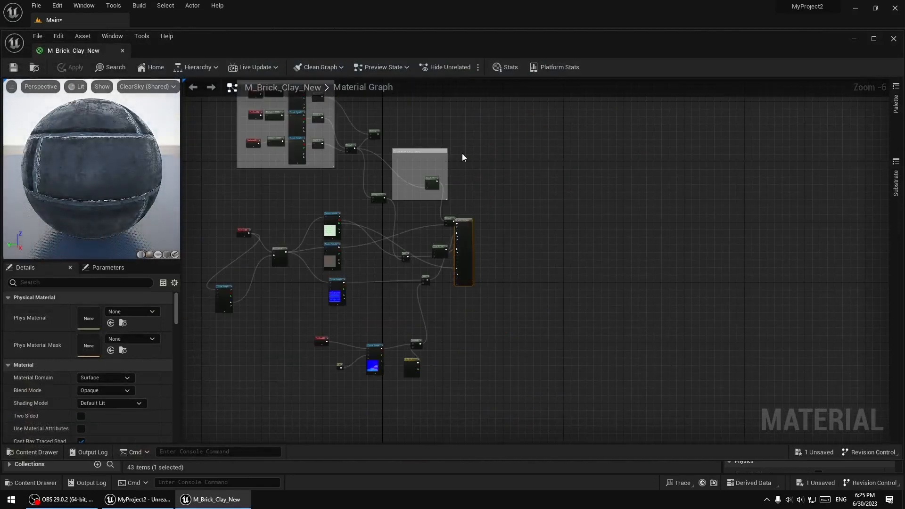
right_drag(462, 154, 389, 163)
scroll(491, 268, up, 4)
scroll(490, 266, down, 3)
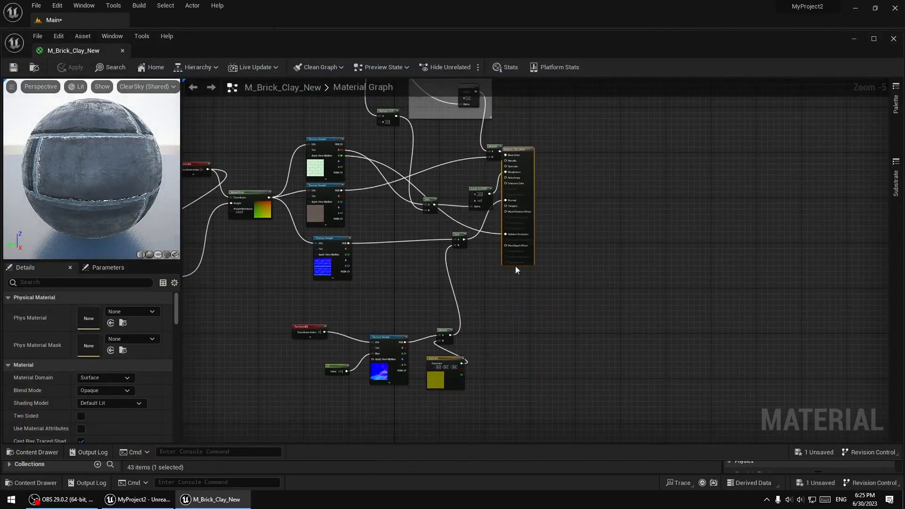
drag(525, 156, 590, 156)
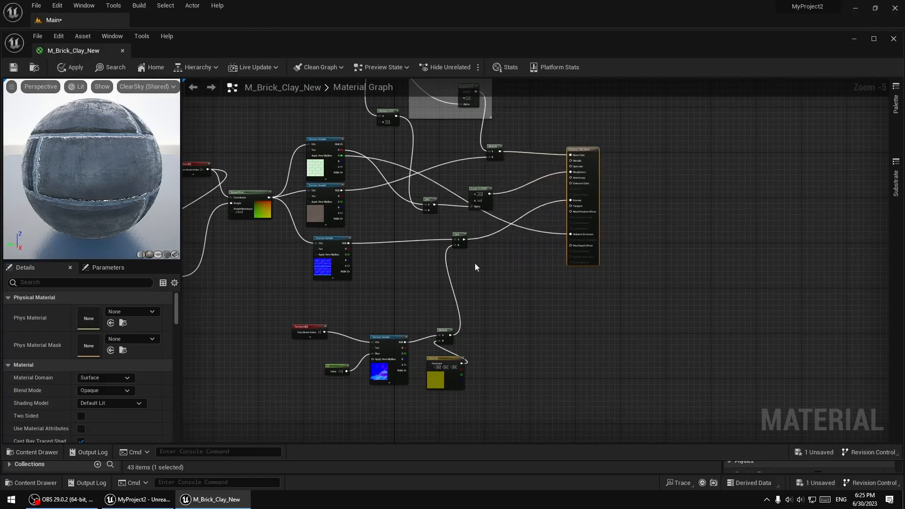
right_drag(654, 225, 652, 242)
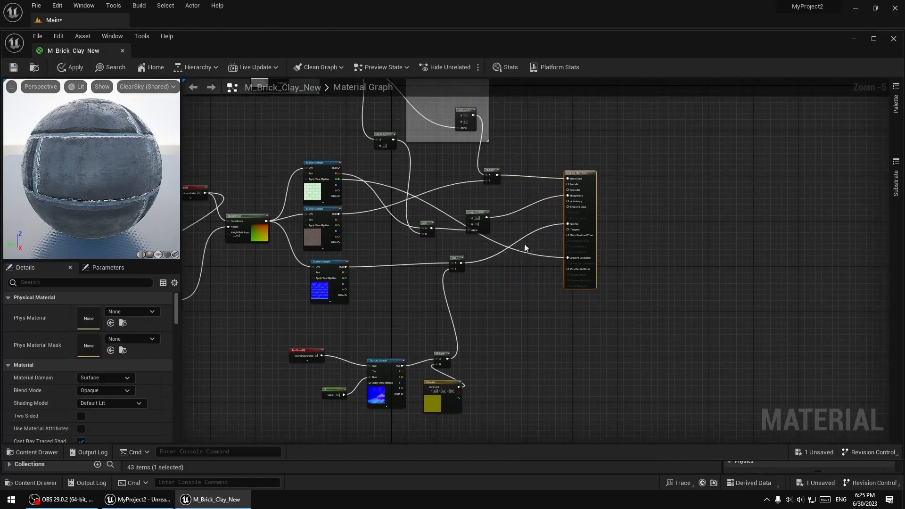
right_drag(634, 186, 623, 227)
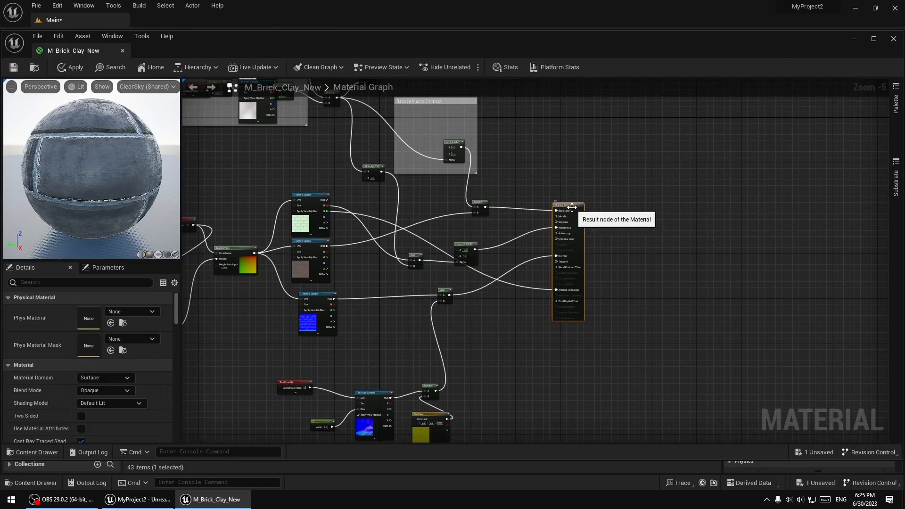
drag(572, 207, 593, 196)
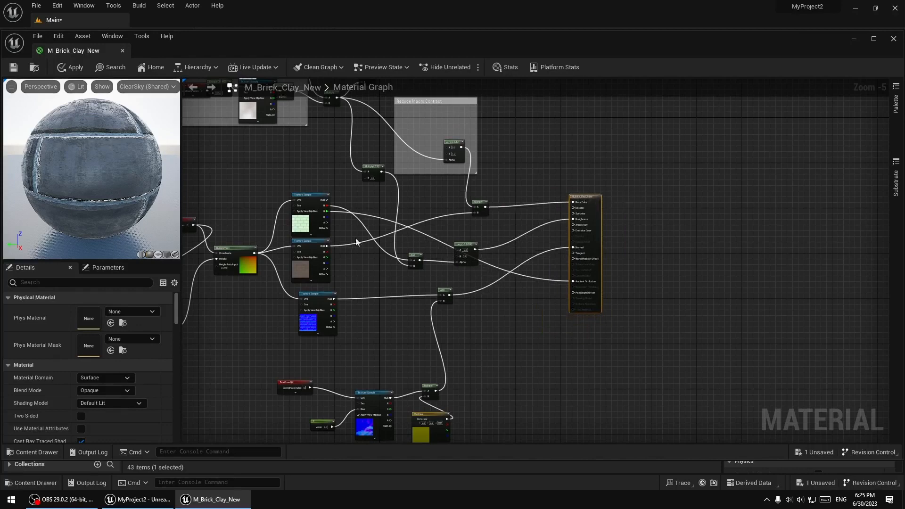
- Dock the M_Brick_Clay_New material editor beside the Main level tab and return to the level
right_drag(117, 231, 122, 170)
drag(122, 171, 94, 165)
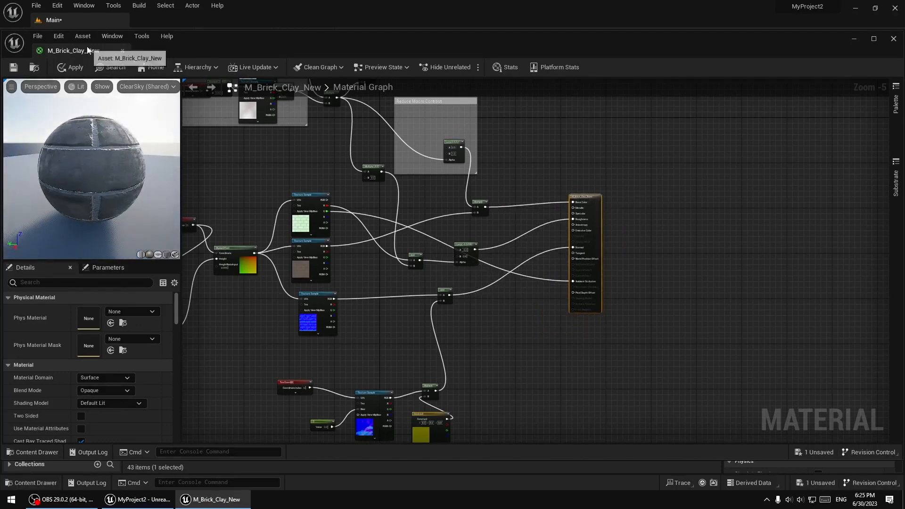
drag(87, 47, 192, 20)
click(72, 24)
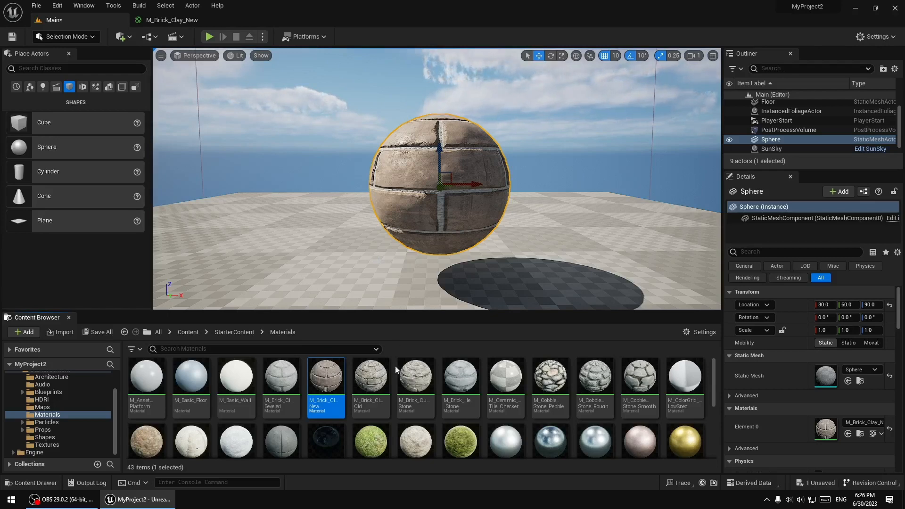
- Open the Textures folder in StarterContent and enlarge the Content Browser to show more textures
scroll(386, 401, down, 3)
scroll(363, 419, up, 3)
click(241, 334)
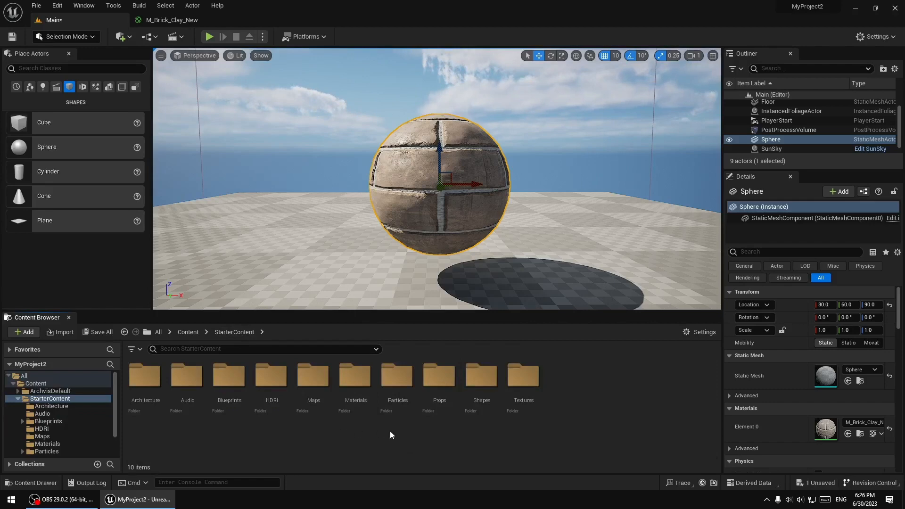
double_click(523, 379)
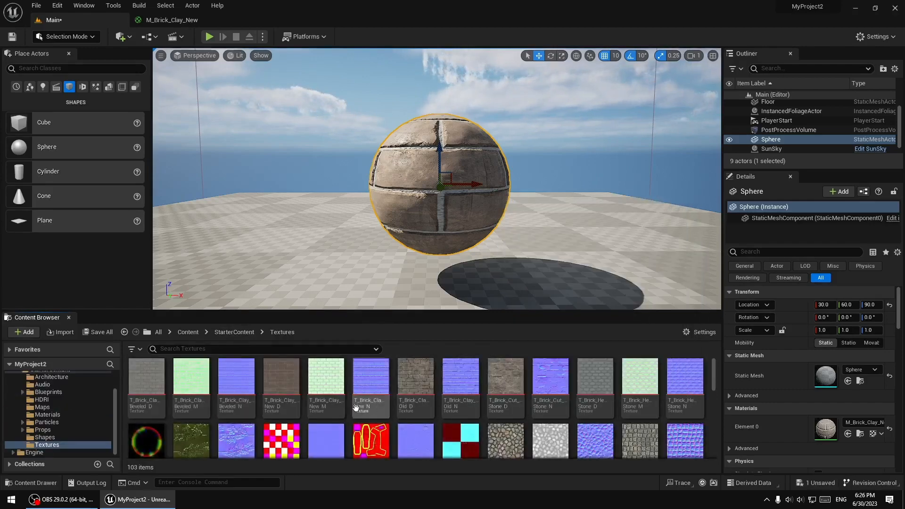
scroll(351, 415, down, 10)
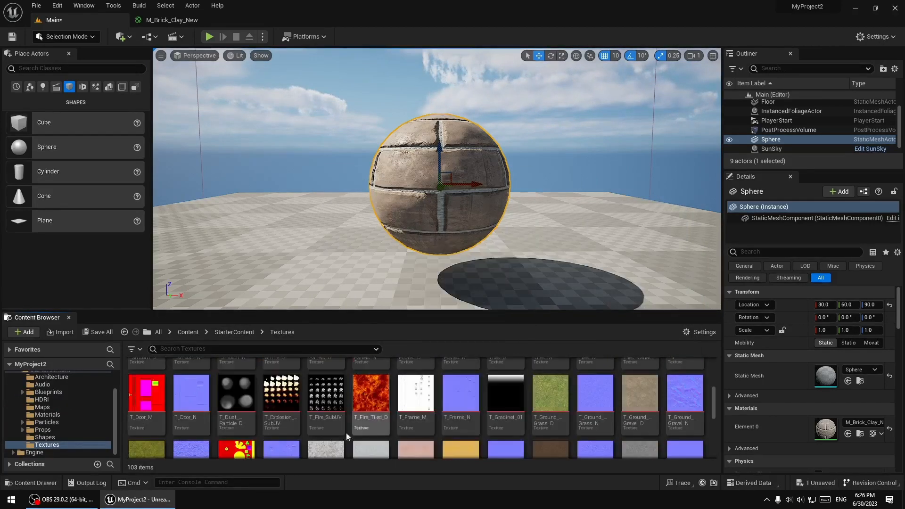
scroll(346, 433, down, 3)
drag(444, 312, 443, 256)
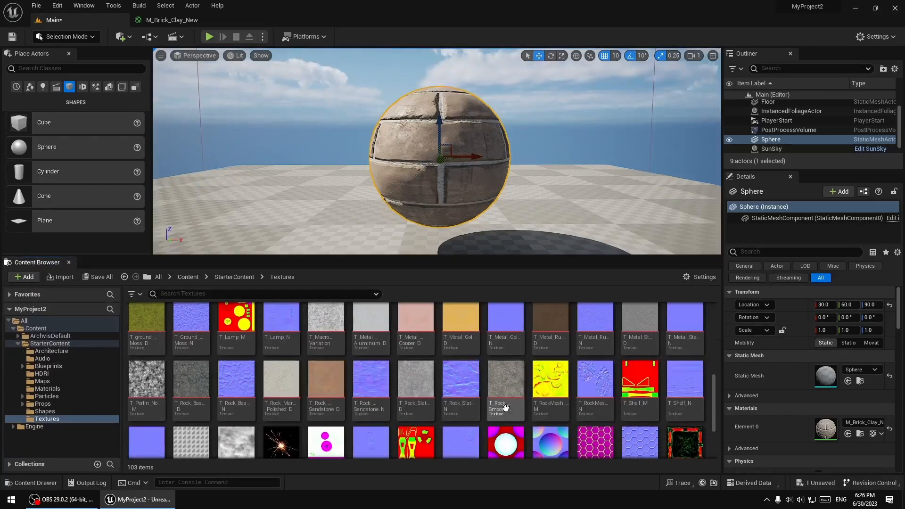
- Open the T_Wood_Oak_D texture to examine its image, and close it
scroll(368, 406, down, 5)
double_click(415, 412)
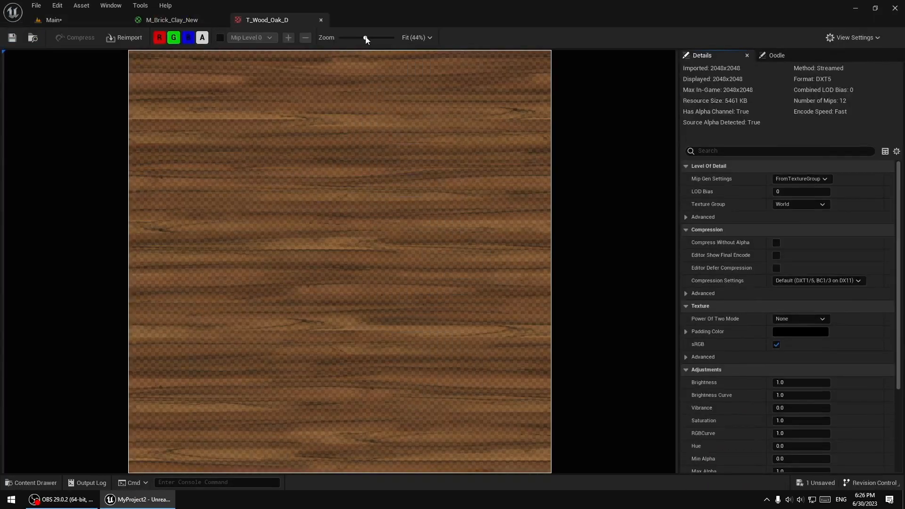
click(321, 20)
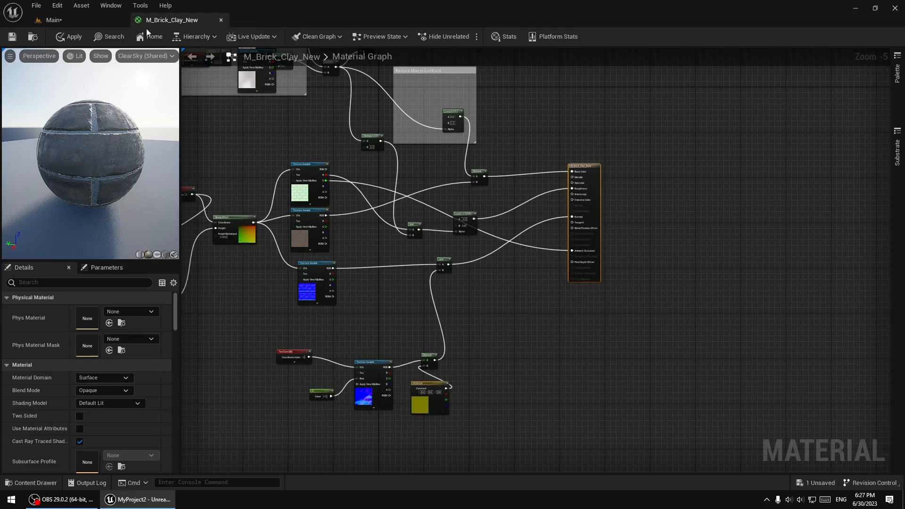
- Return to the Main level and compare the oak color texture with the walnut floor normal and mask textures
click(53, 20)
click(416, 426)
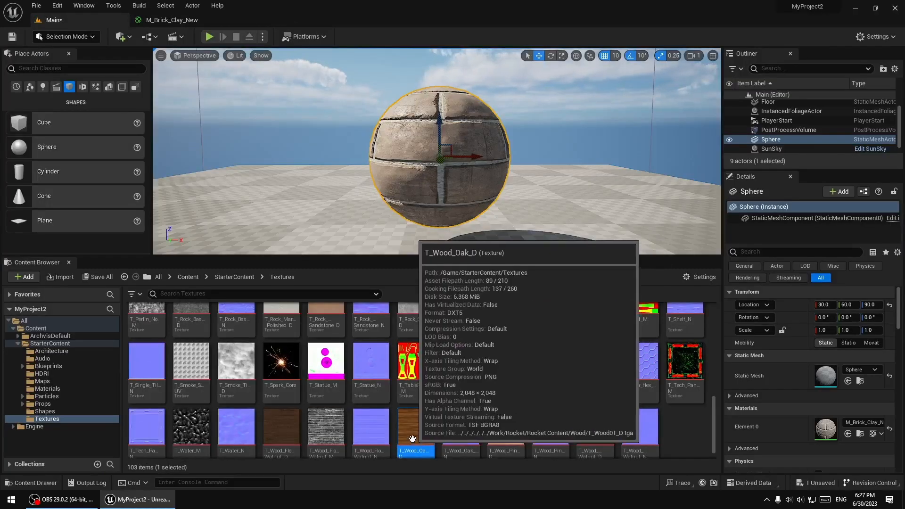
click(361, 430)
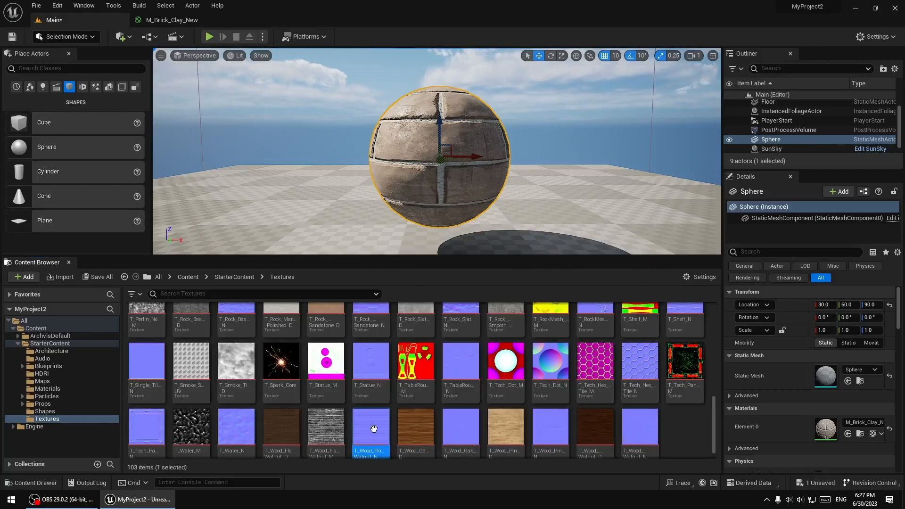
click(331, 430)
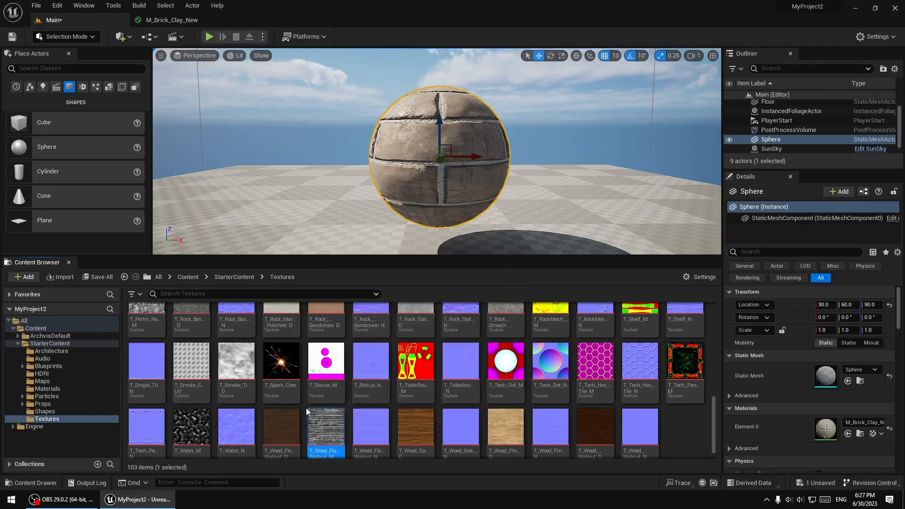
scroll(306, 406, up, 2)
scroll(458, 386, up, 1)
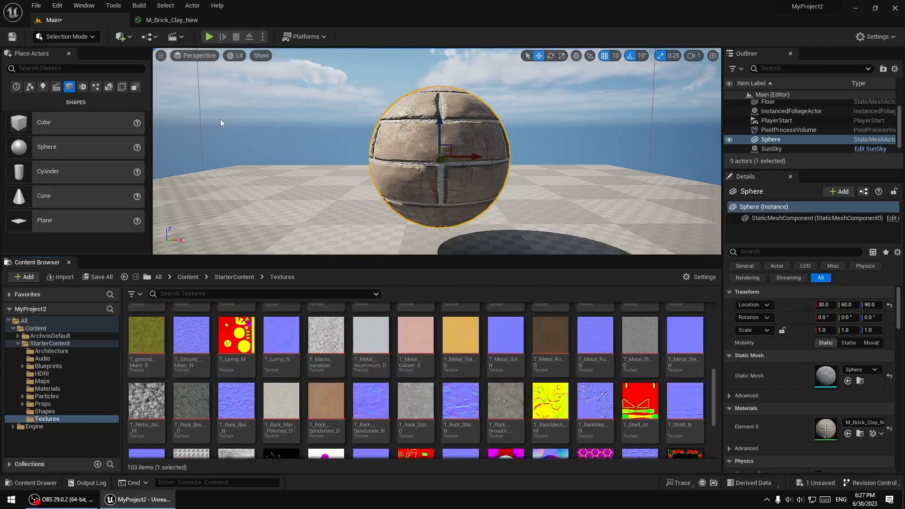
- Examine the inputs of the M_Brick_Clay_New result node up close and shift the node slightly upward
click(174, 21)
scroll(615, 186, up, 6)
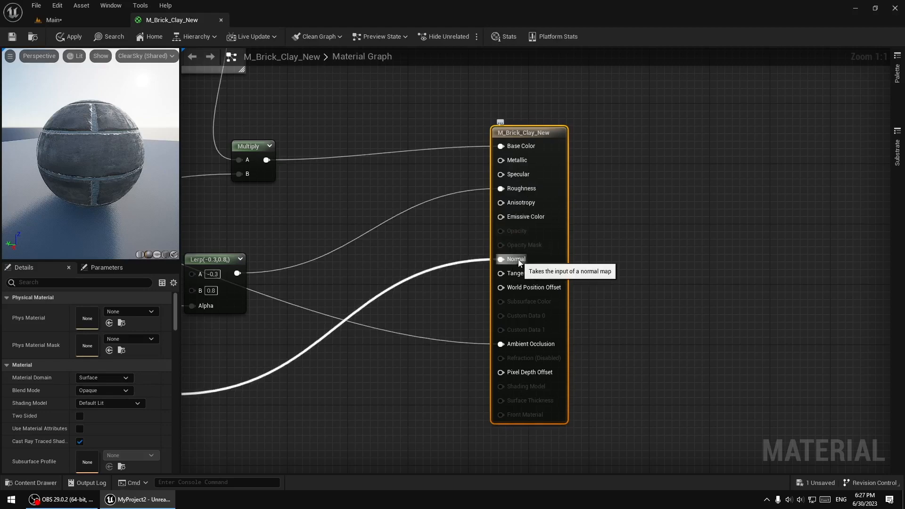
mouse_move(529, 135)
mouse_down()
mouse_move(523, 163)
mouse_move(567, 170)
mouse_move(538, 126)
mouse_up()
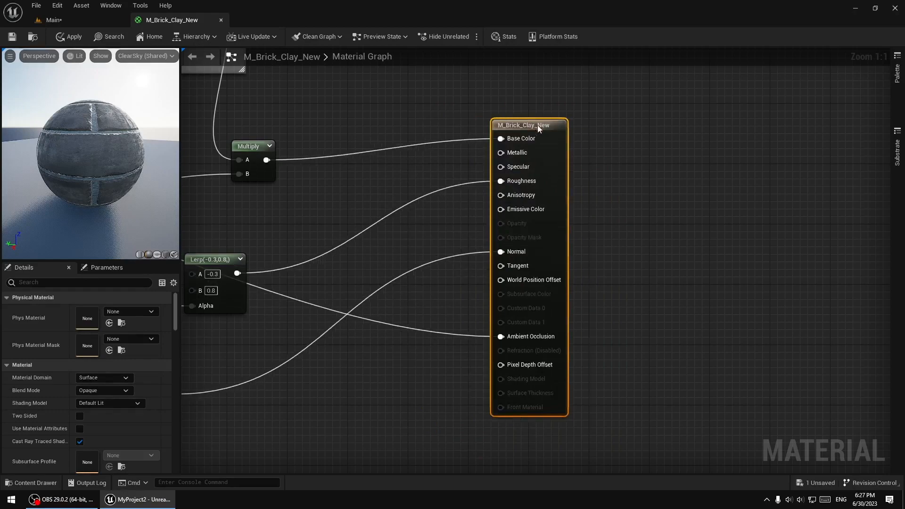
- Open the T_Rock_Slate_D texture from the level's Content Browser to examine it, close it and return to the Main level
click(94, 20)
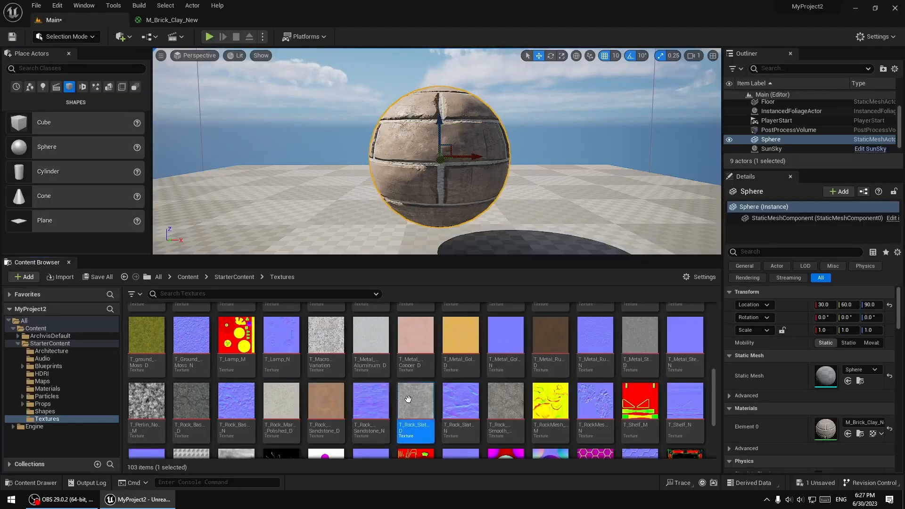
double_click(408, 401)
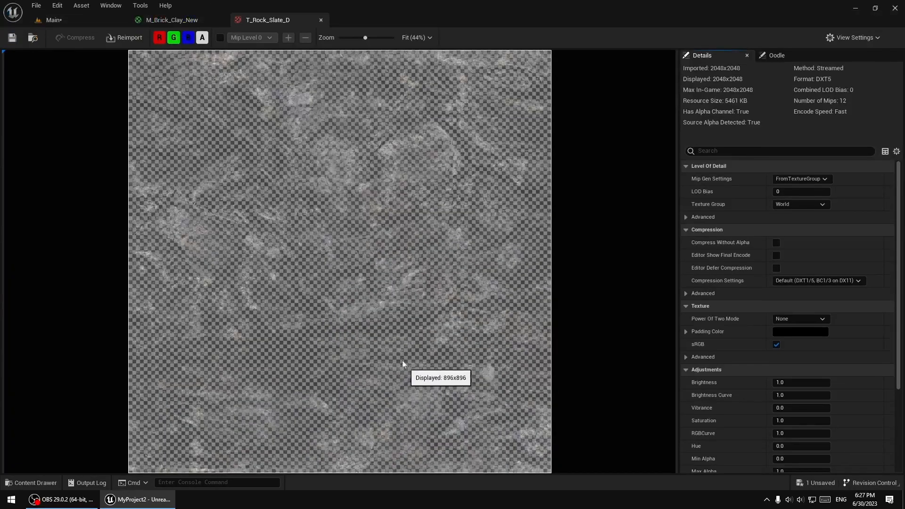
click(320, 20)
click(84, 21)
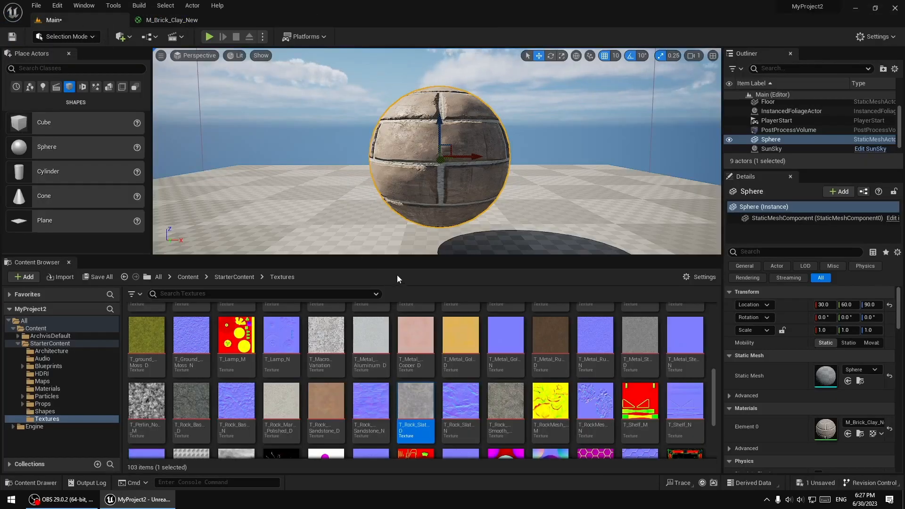
- Deselect the sphere and shrink the Content Browser to give the level viewport more height
mouse_move(387, 348)
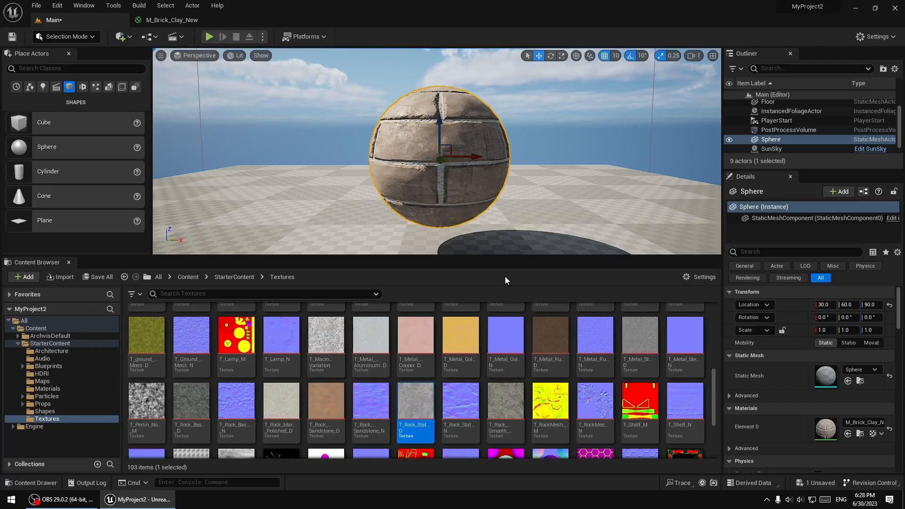
scroll(404, 377, up, 1)
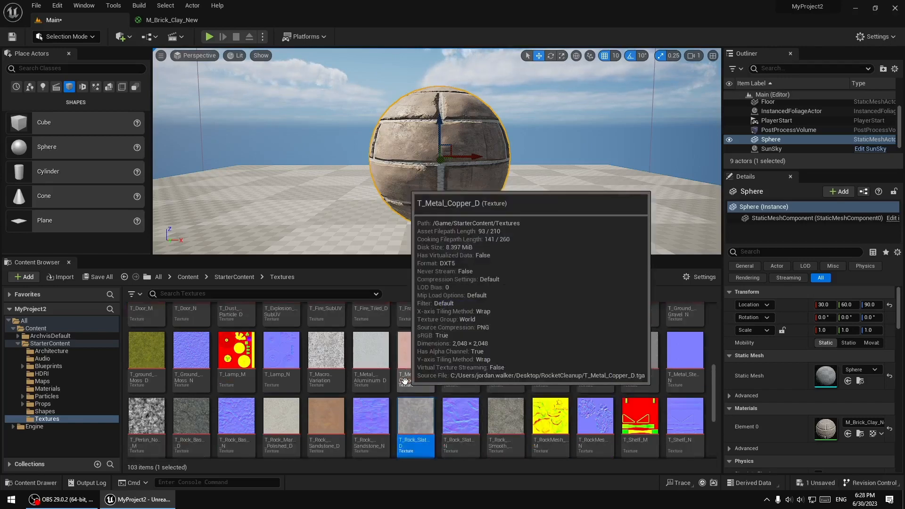
scroll(405, 380, up, 2)
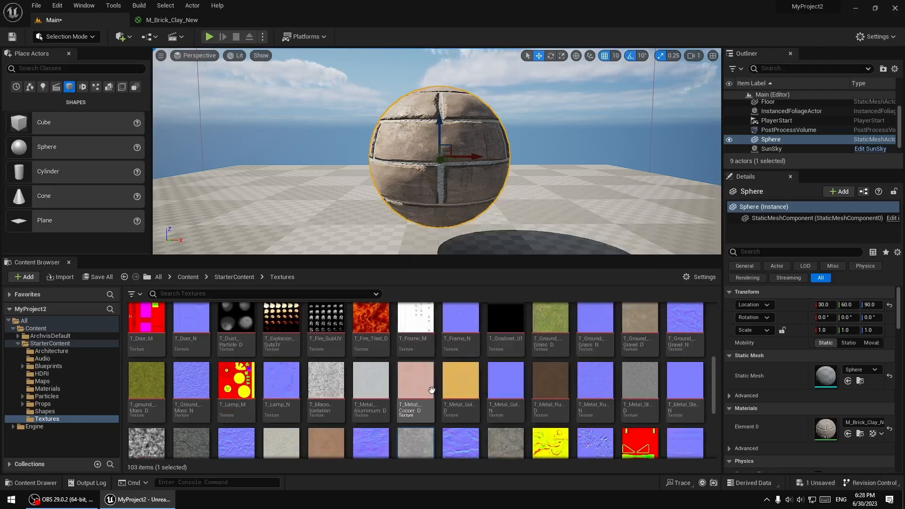
mouse_move(492, 154)
mouse_down()
mouse_move(471, 172)
mouse_move(491, 156)
mouse_up()
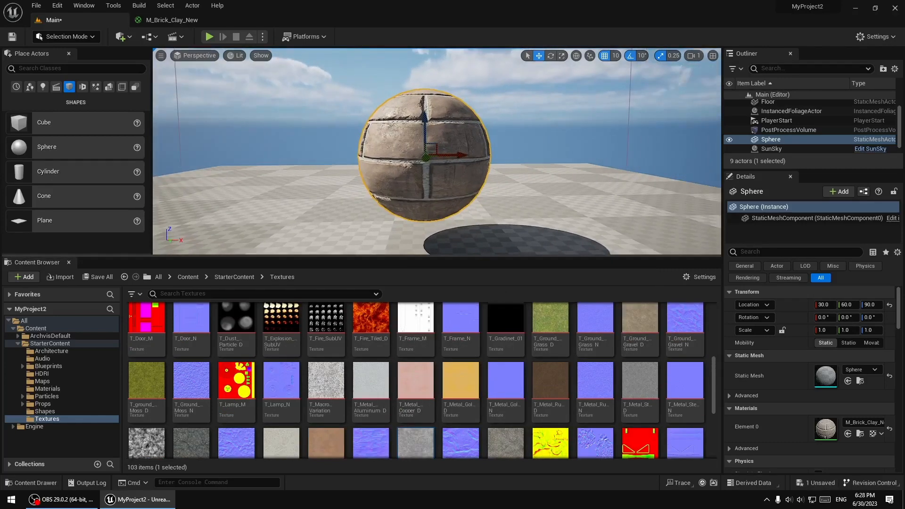
drag(445, 117, 440, 117)
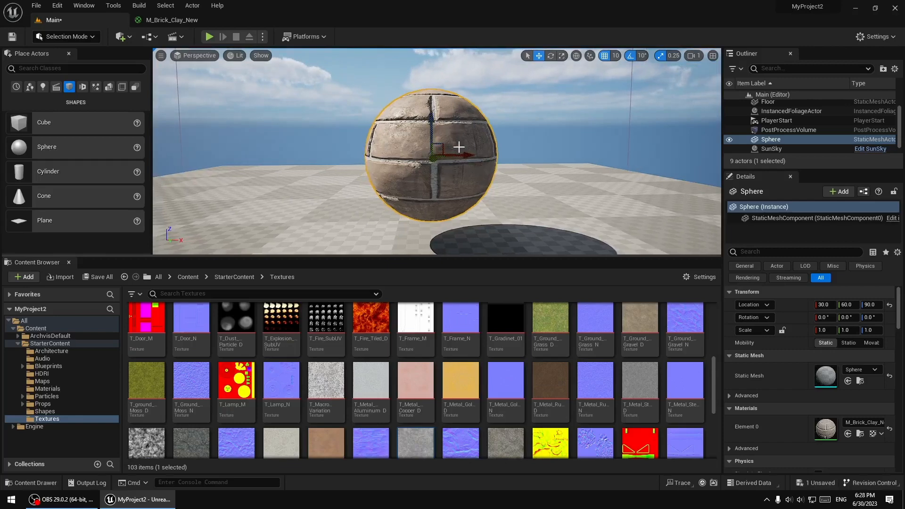
click(531, 134)
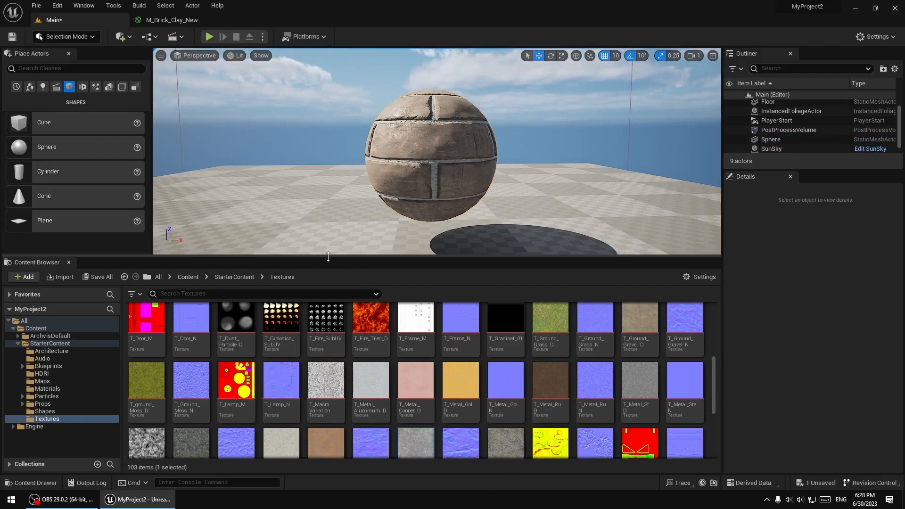
drag(323, 257, 327, 304)
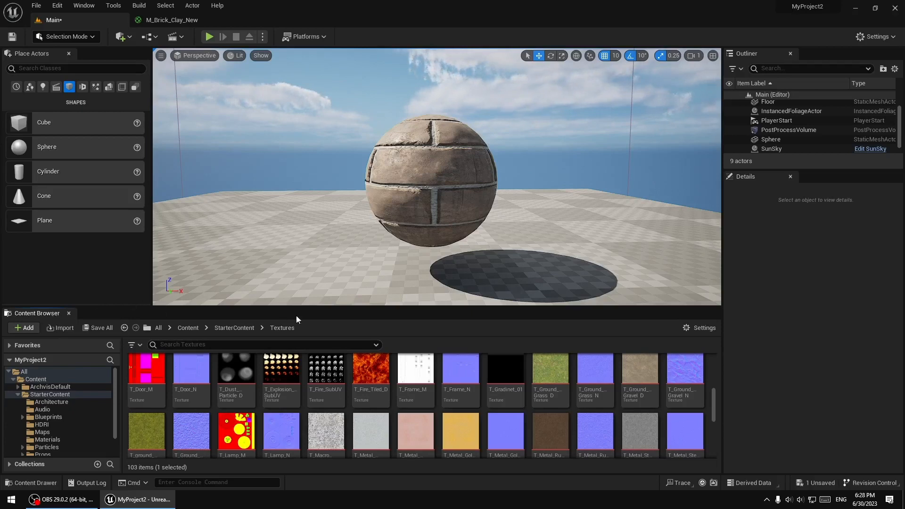
drag(354, 308, 356, 318)
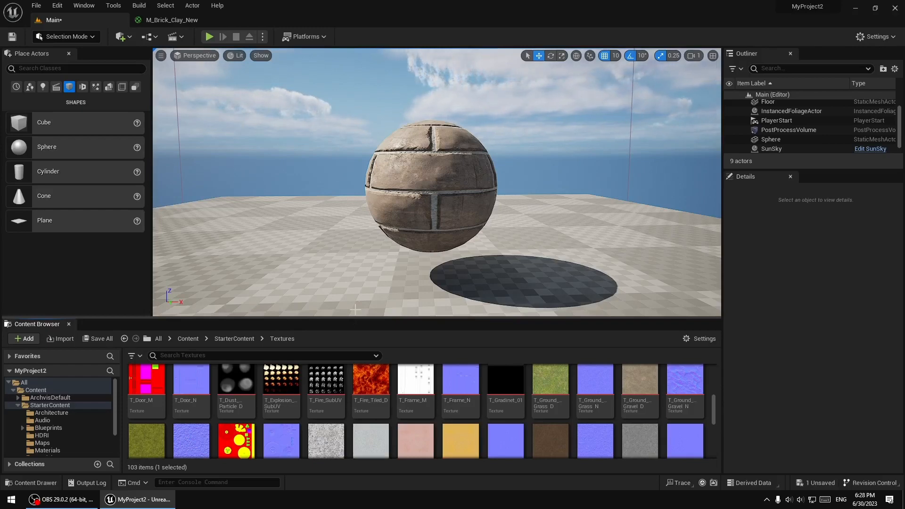
- Go up from the Textures folder to the project's root Content folder
click(235, 339)
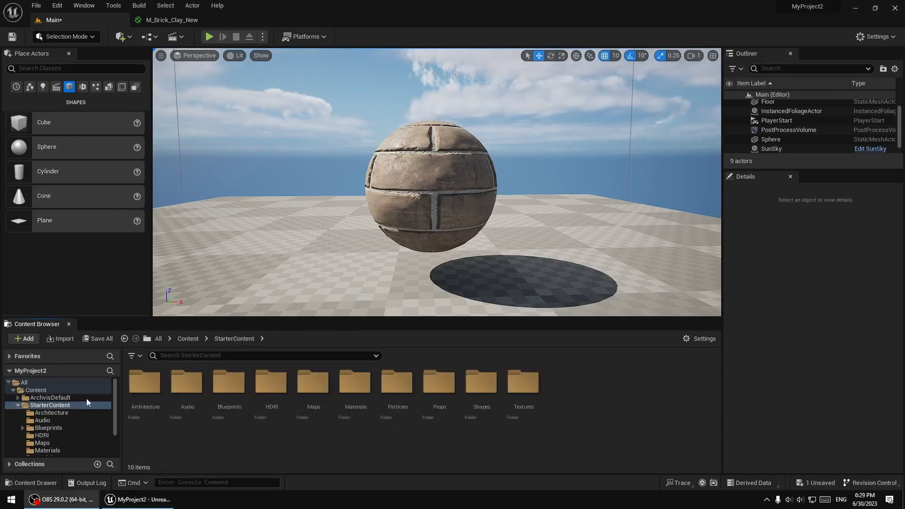
click(49, 391)
click(373, 399)
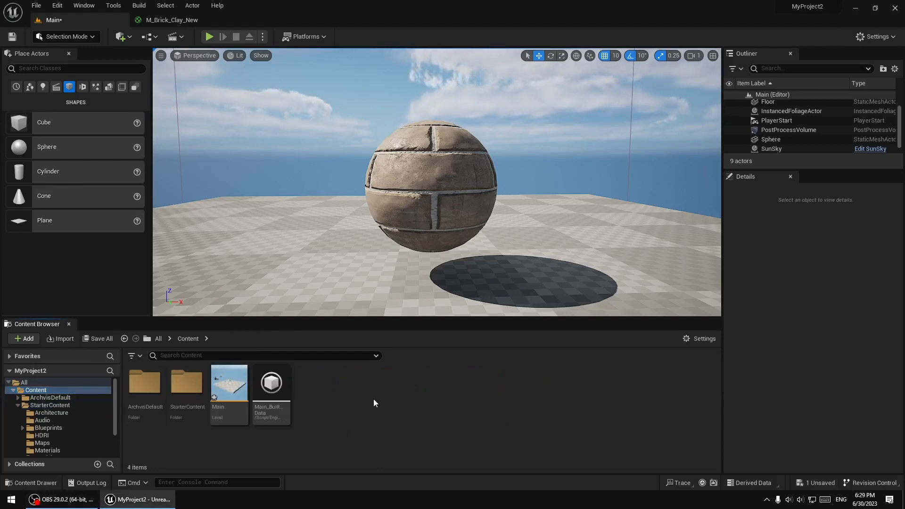
- Create a folder named mat in the project's root Content folder and open it
right_click(479, 399)
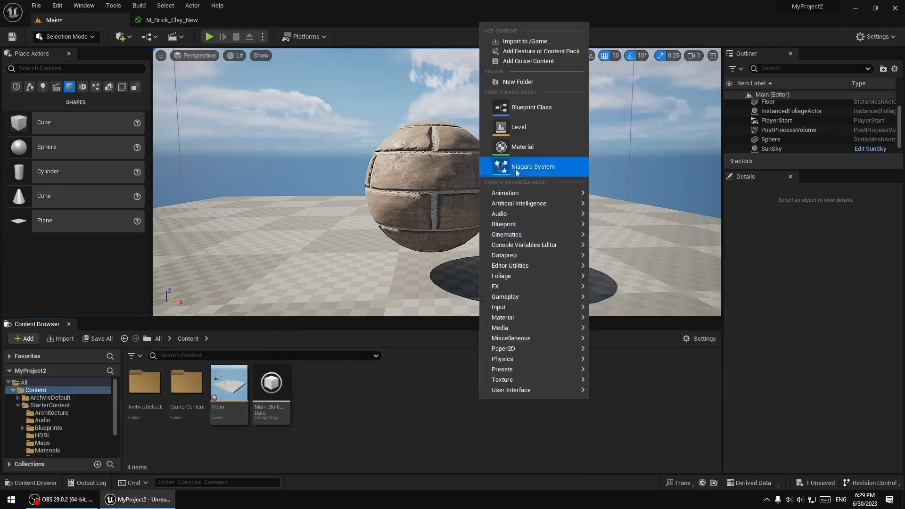
click(518, 82)
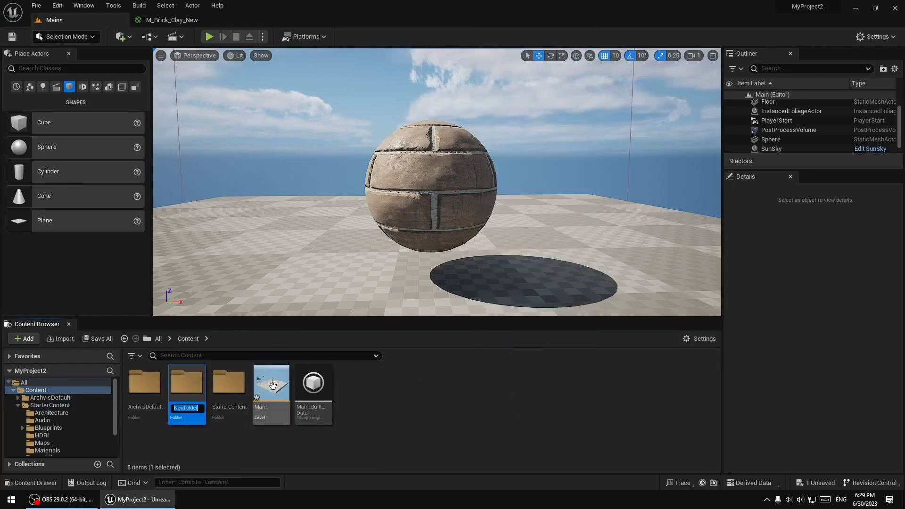
text(mat)
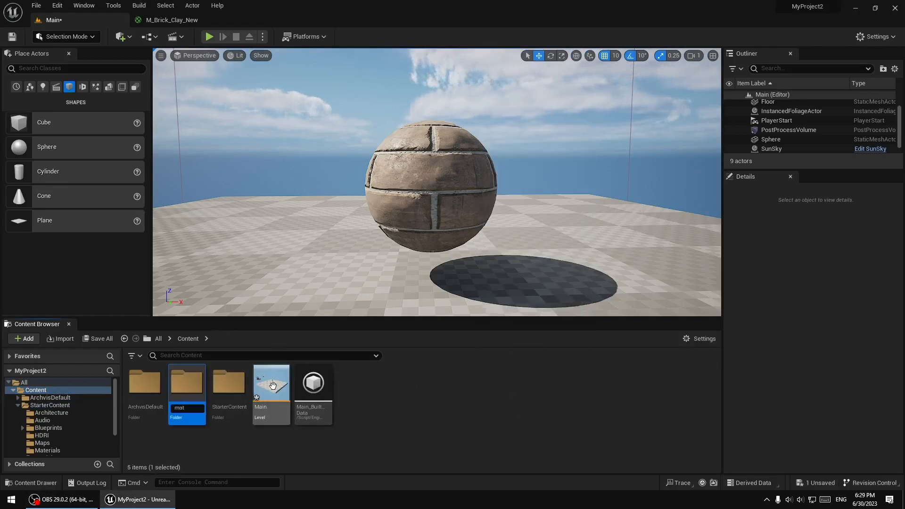
key(Return)
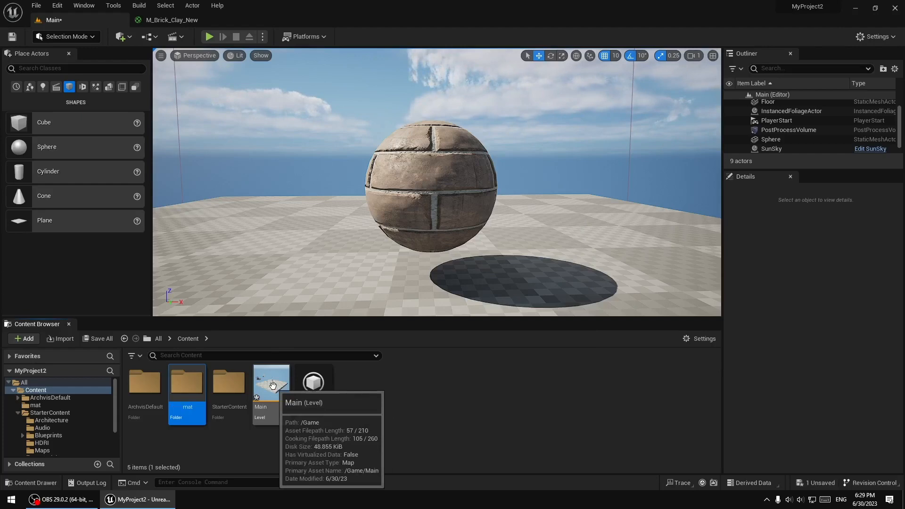
key(Return)
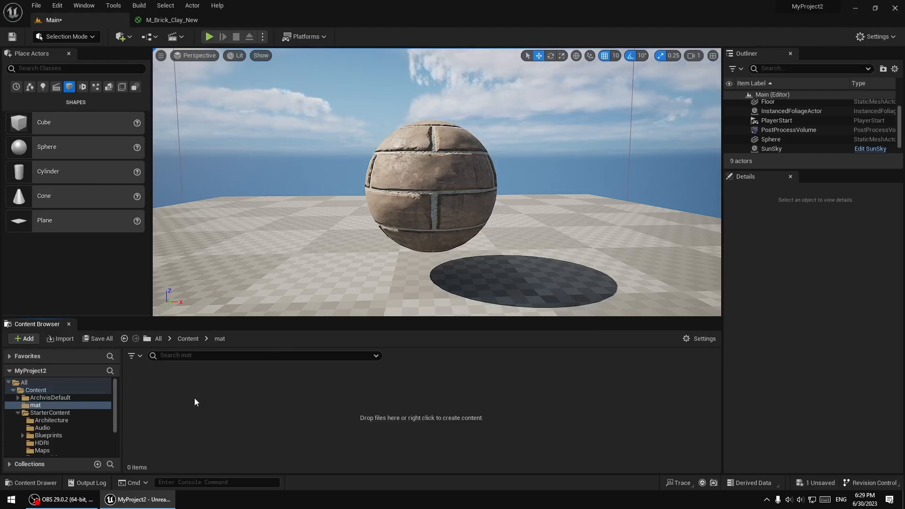
- Create a subfolder also named mat inside the mat folder and open it
right_click(244, 397)
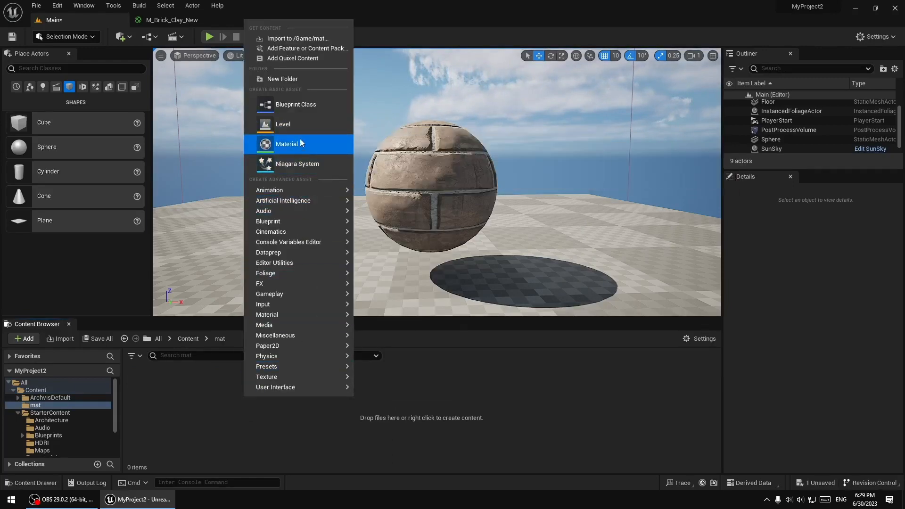
click(292, 79)
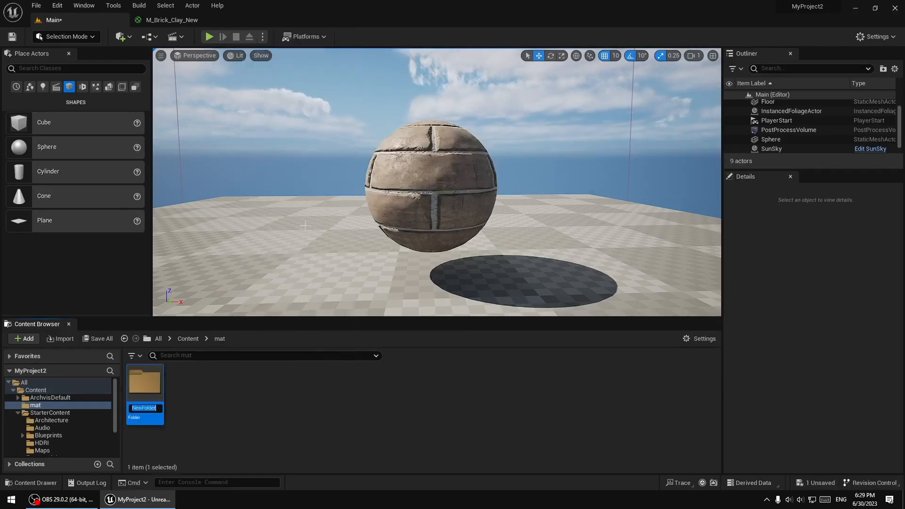
text(mat)
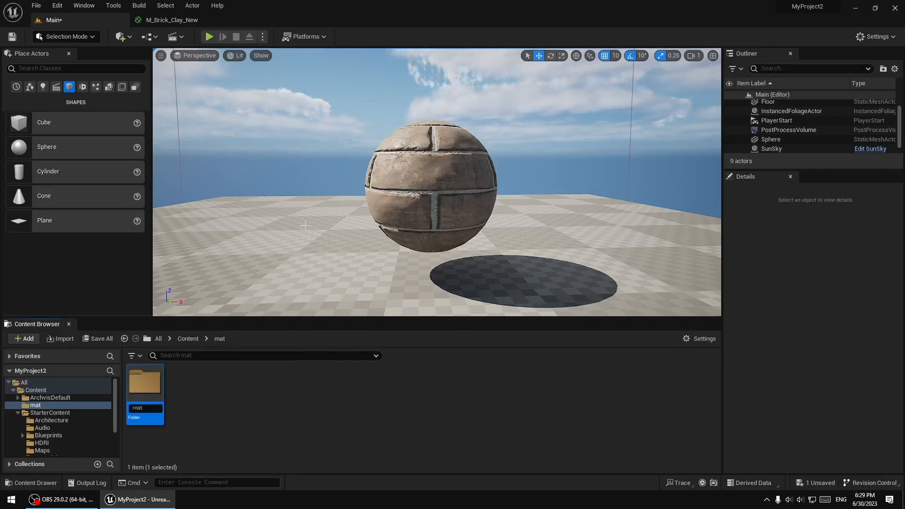
key(Return)
double_click(145, 385)
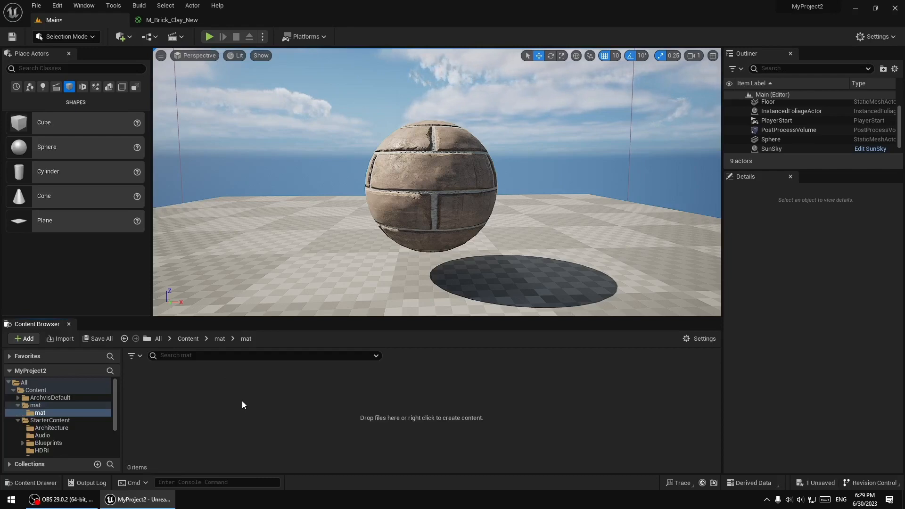
- Review the whole M_Brick_Clay_New node graph and close the material without applying its changes
click(179, 21)
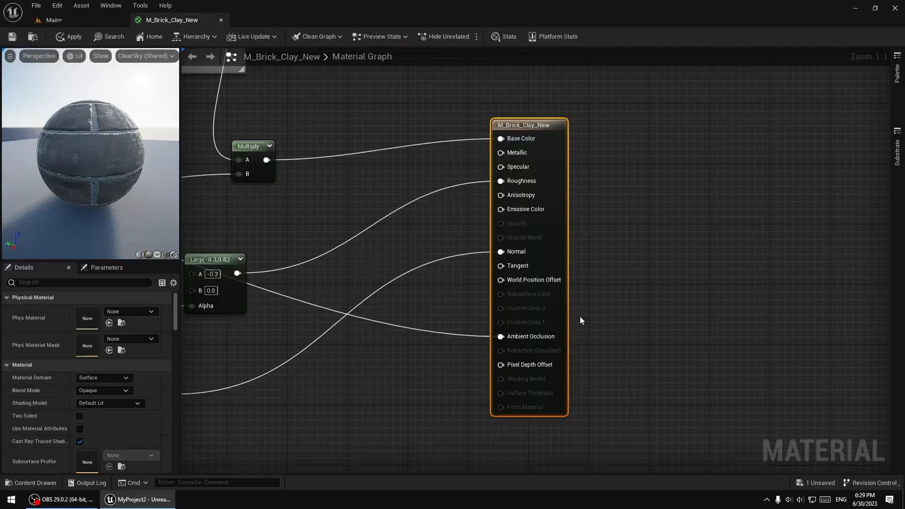
scroll(415, 267, down, 5)
scroll(329, 299, up, 2)
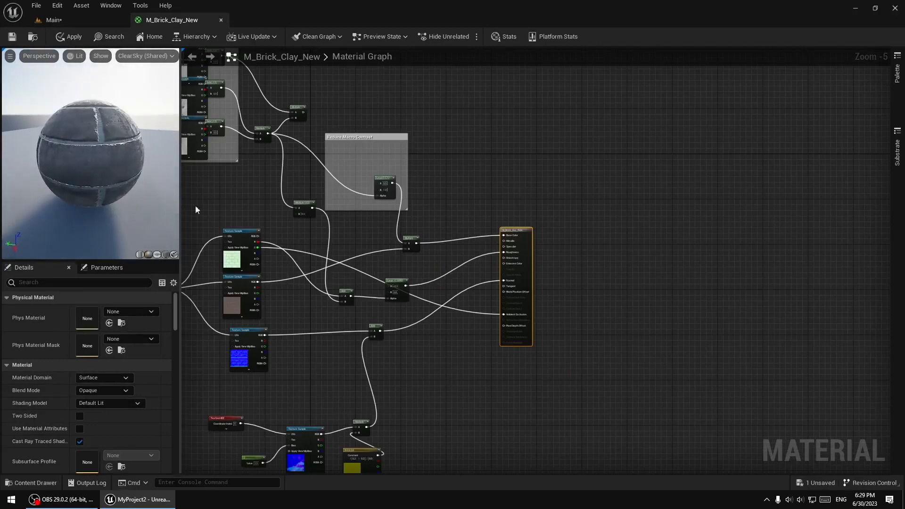
scroll(545, 239, down, 3)
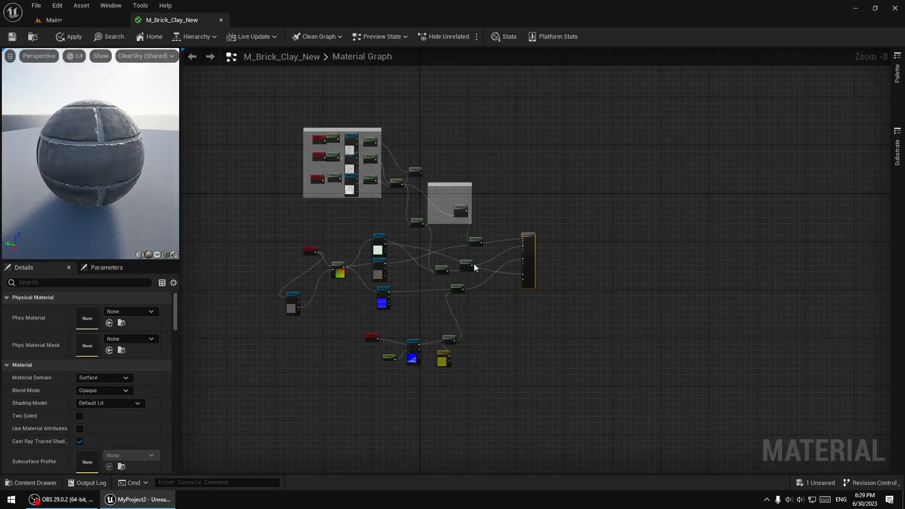
scroll(721, 224, up, 5)
scroll(731, 222, down, 4)
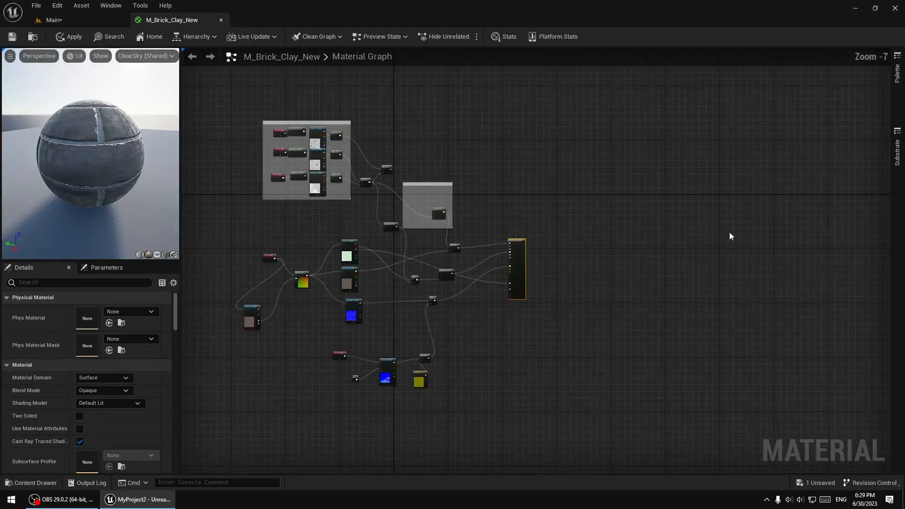
click(220, 20)
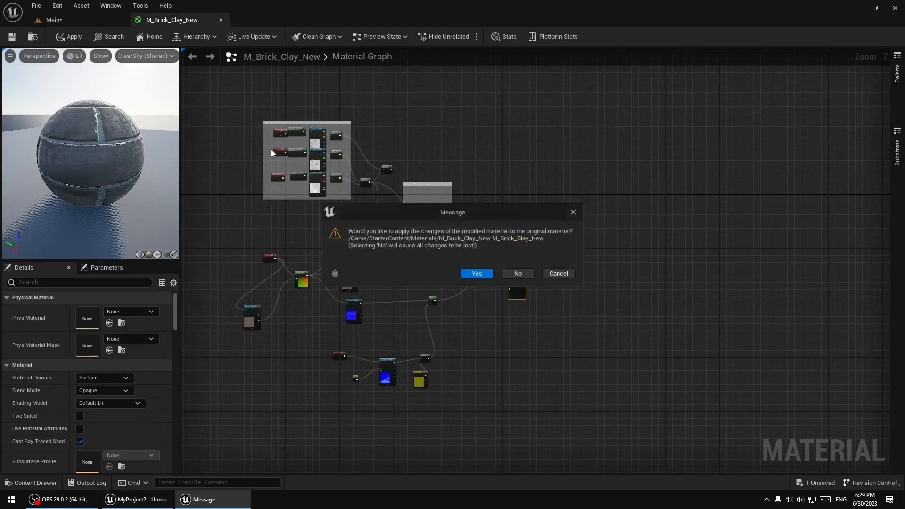
click(518, 273)
- Create a material named m1 in the inner mat folder and open it for editing
right_click(306, 411)
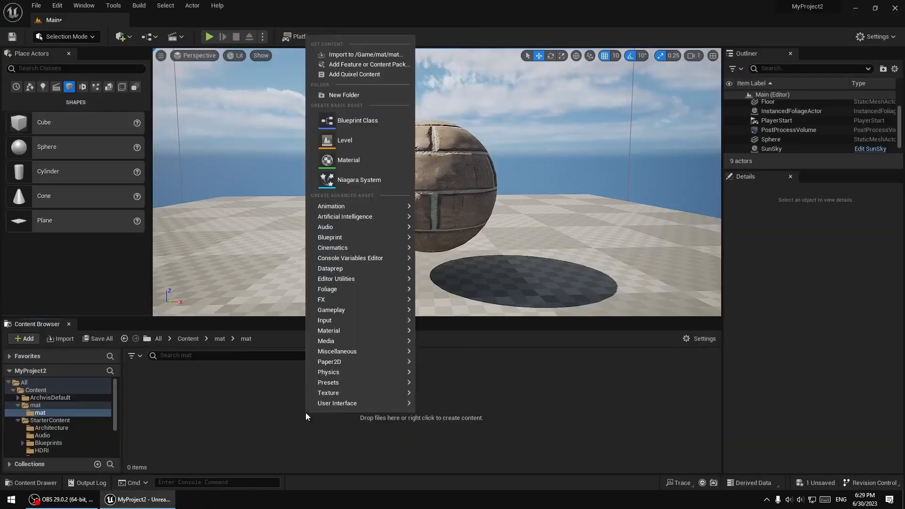
mouse_move(341, 299)
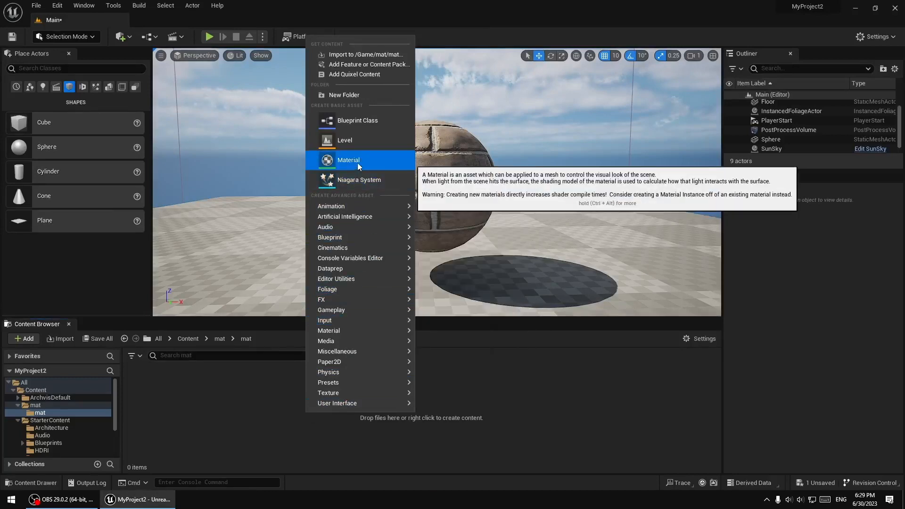
click(371, 160)
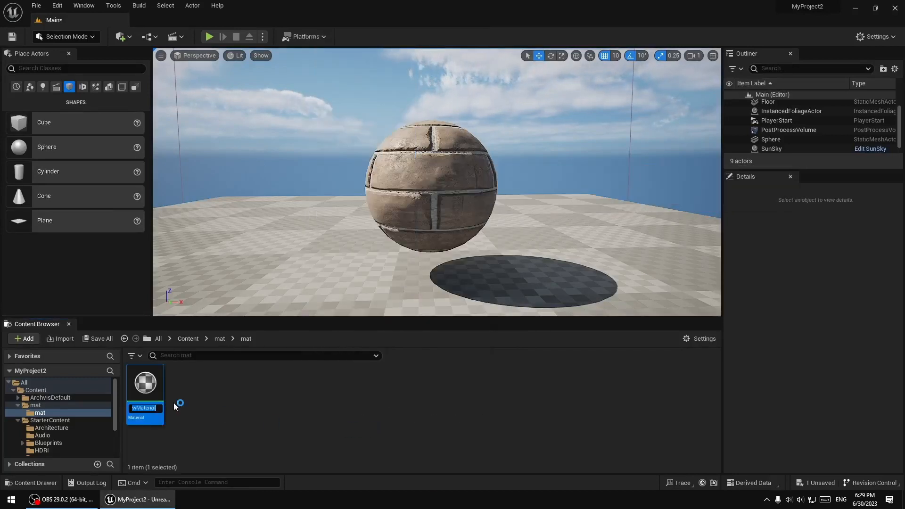
text(m1)
key(Return)
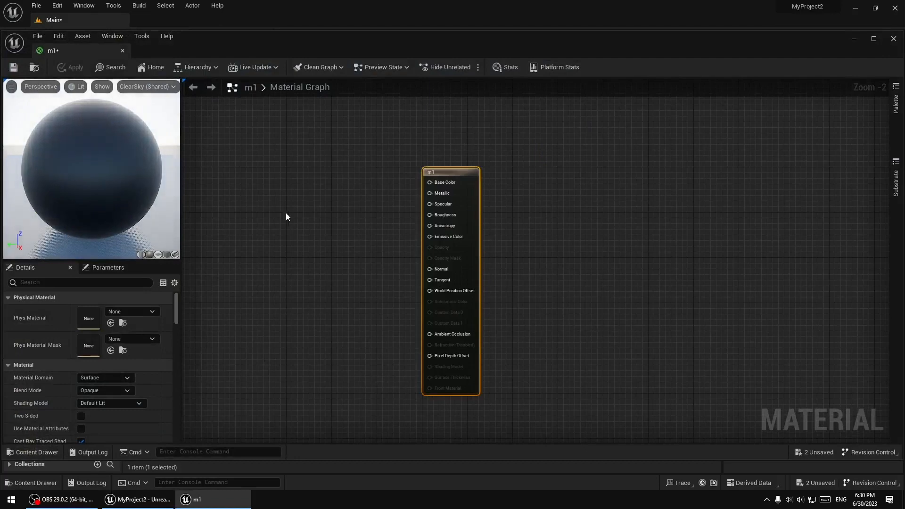
- Compare the m1 material on the cylinder, plane and cube preview meshes and return the preview to the sphere
drag(141, 202, 109, 202)
click(141, 255)
click(149, 255)
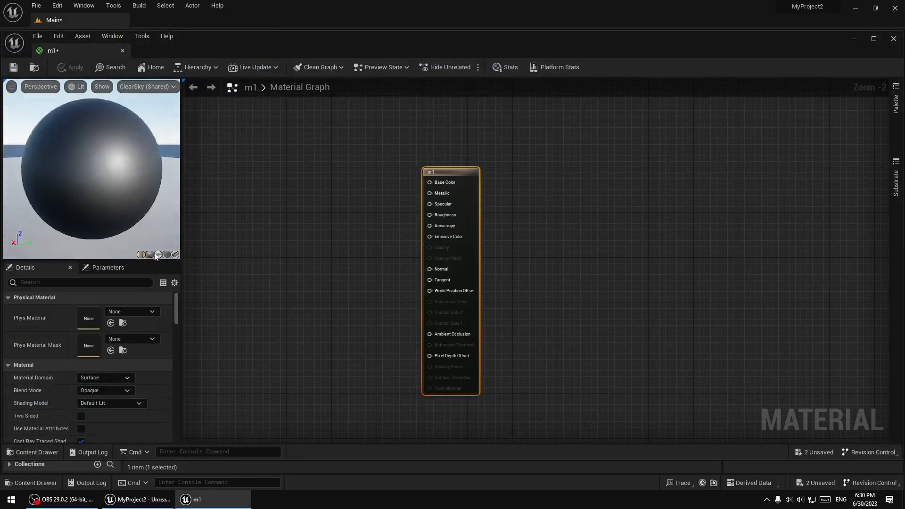
click(141, 254)
click(157, 254)
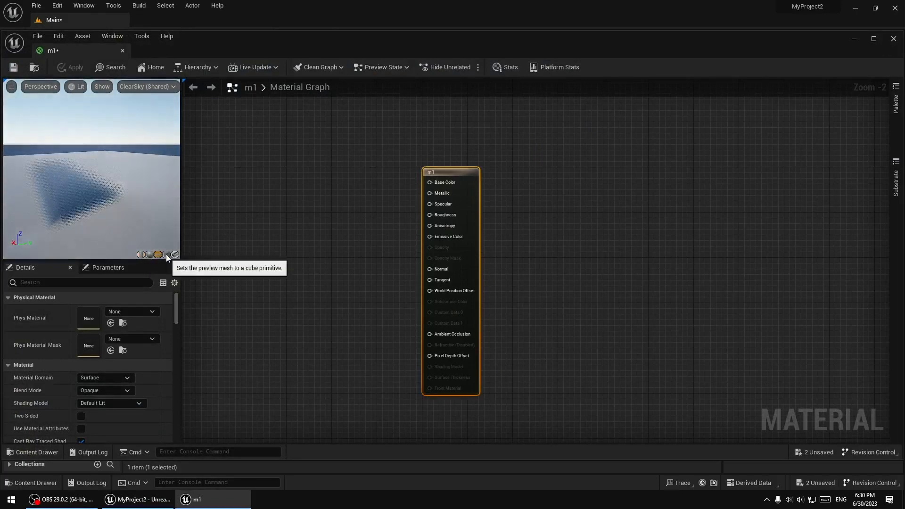
click(167, 254)
click(158, 255)
drag(108, 227, 148, 234)
click(167, 255)
click(175, 254)
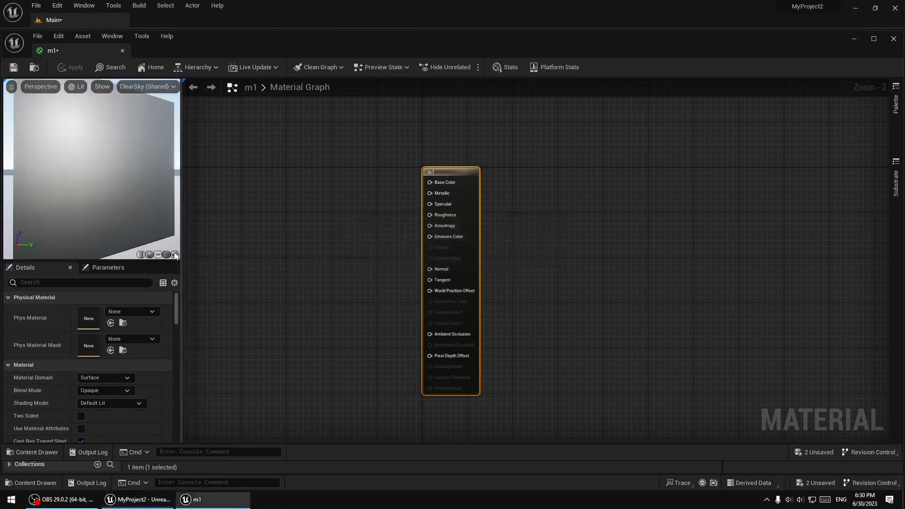
click(559, 217)
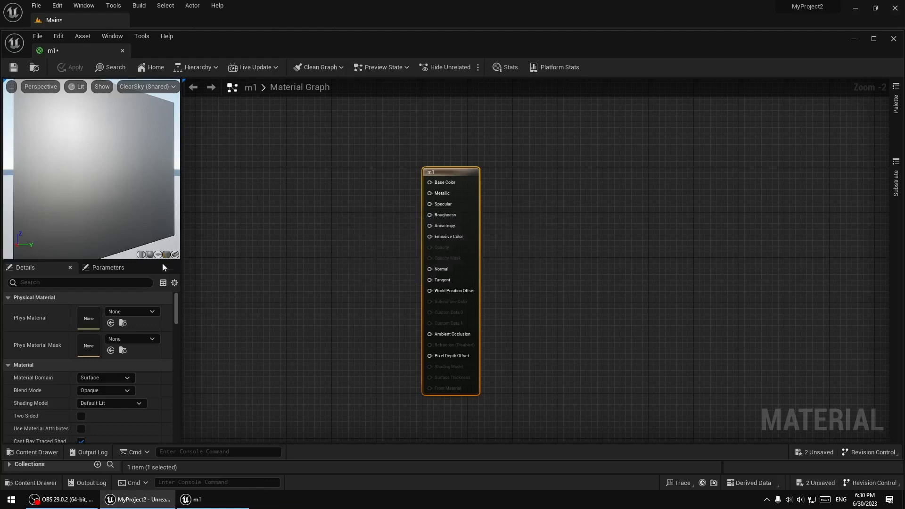
click(150, 254)
drag(92, 168, 96, 181)
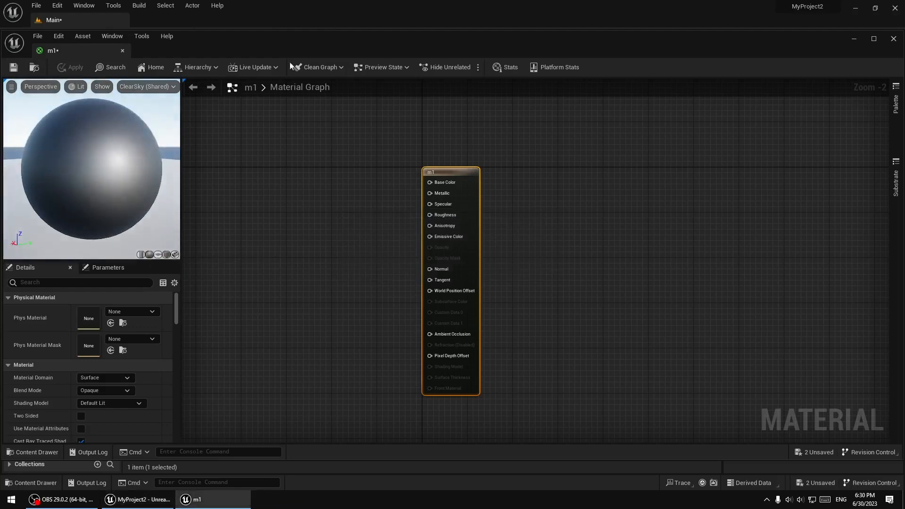
- Look over the palette of available material nodes and the Substrate information, and deselect the m1 result node
click(896, 107)
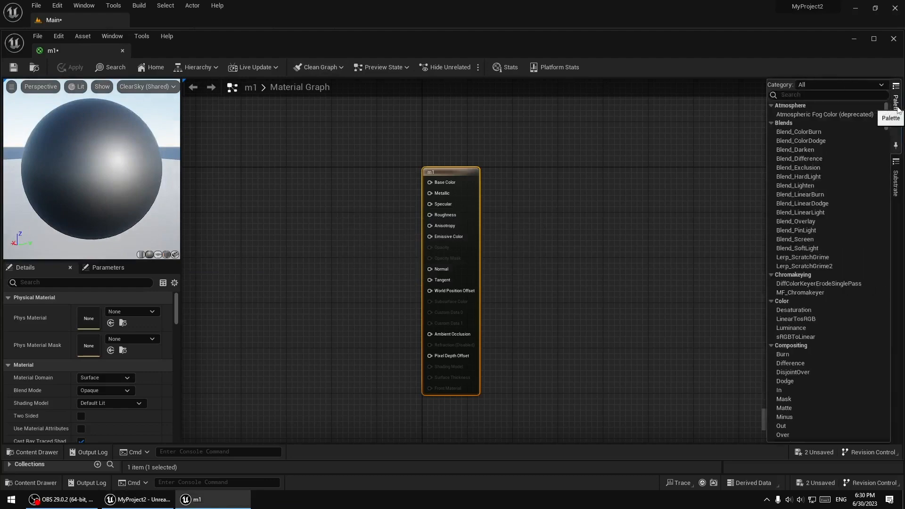
click(896, 109)
click(897, 177)
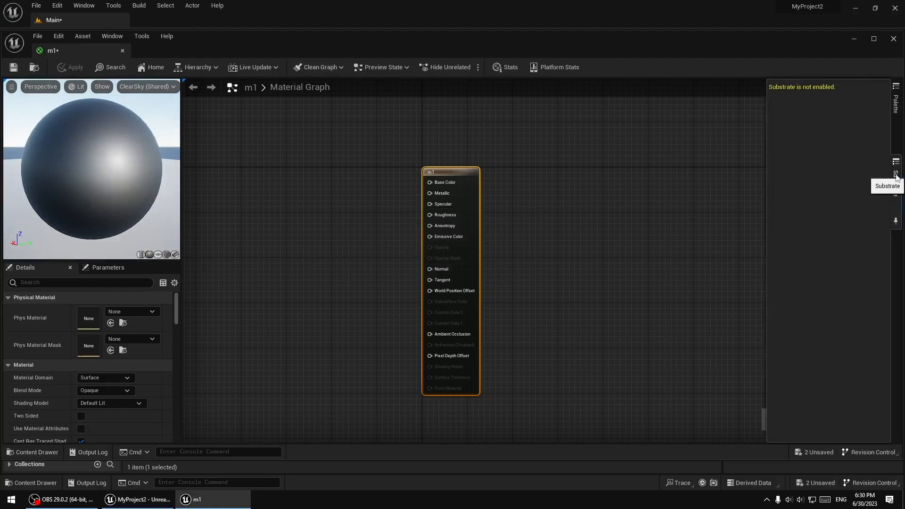
click(633, 159)
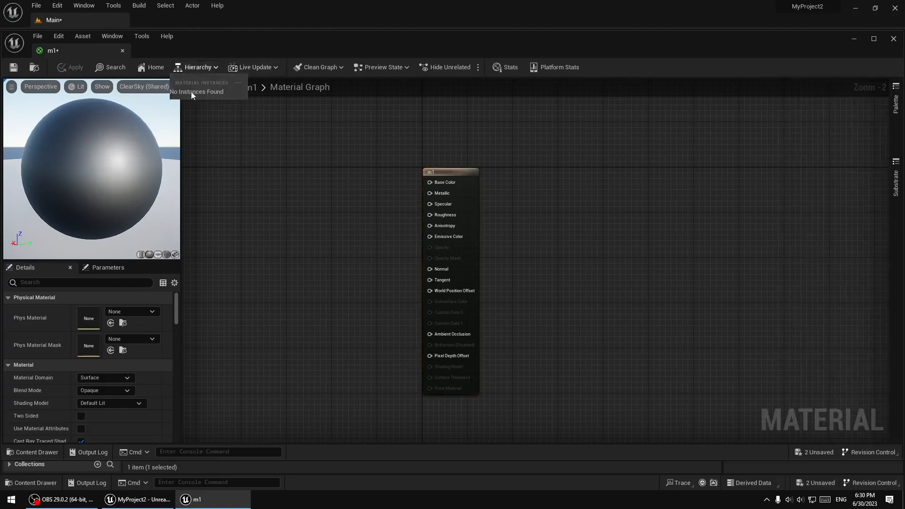
- Review the Live Update and Clean Graph options of the material editor without changing them
click(257, 68)
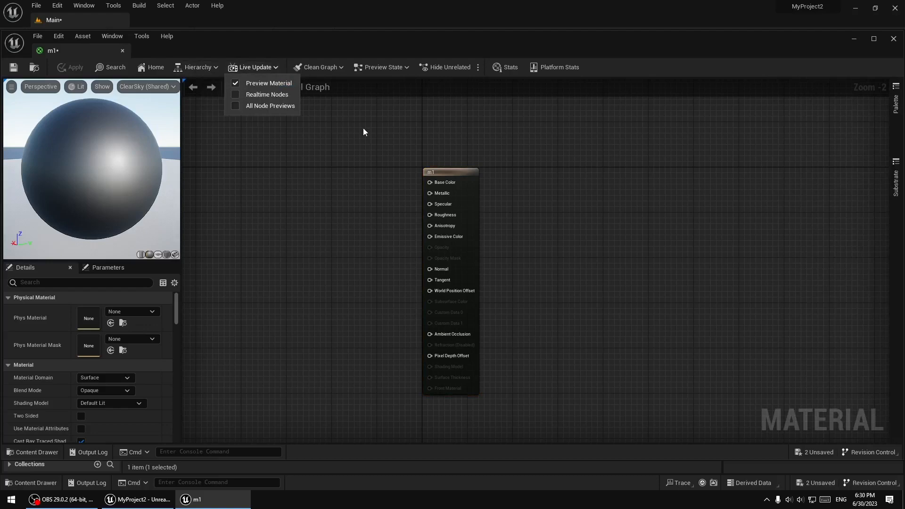
click(321, 67)
click(538, 151)
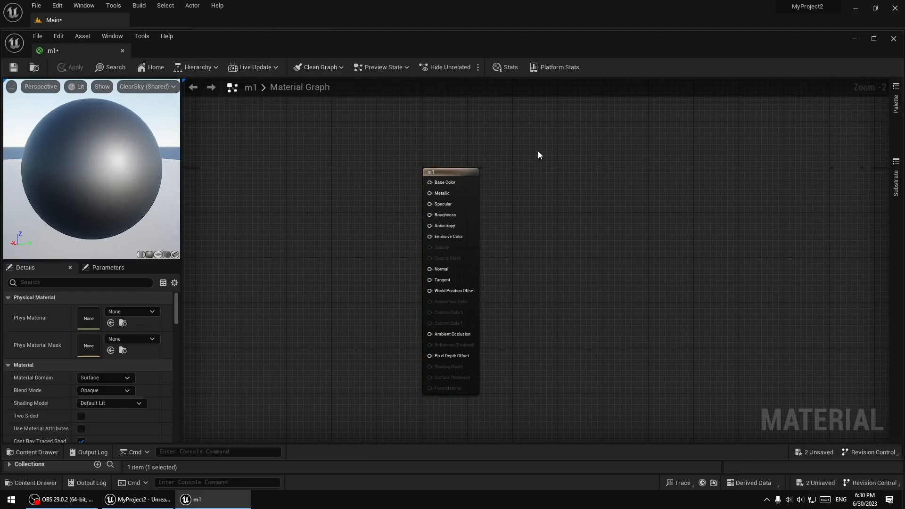
- Shift the m1 result node slightly up and to the left, apply the change and save the material
drag(445, 181, 440, 165)
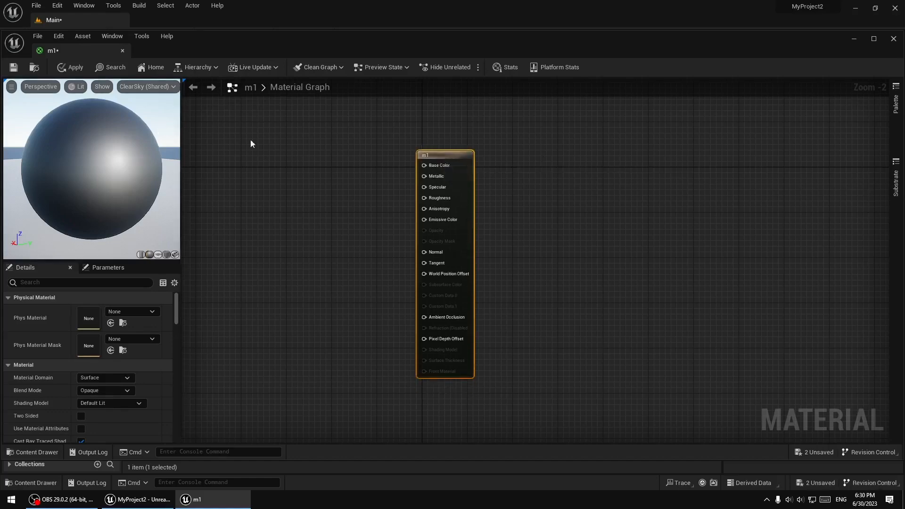
click(108, 66)
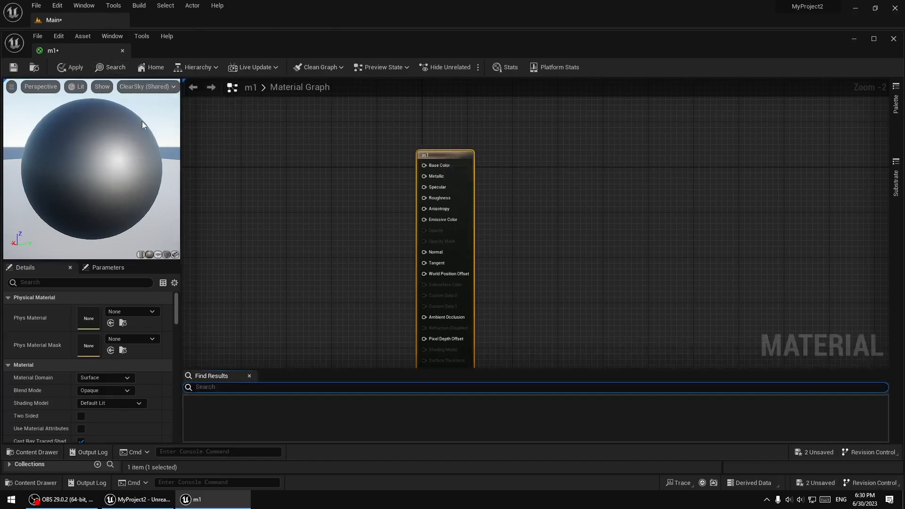
click(72, 68)
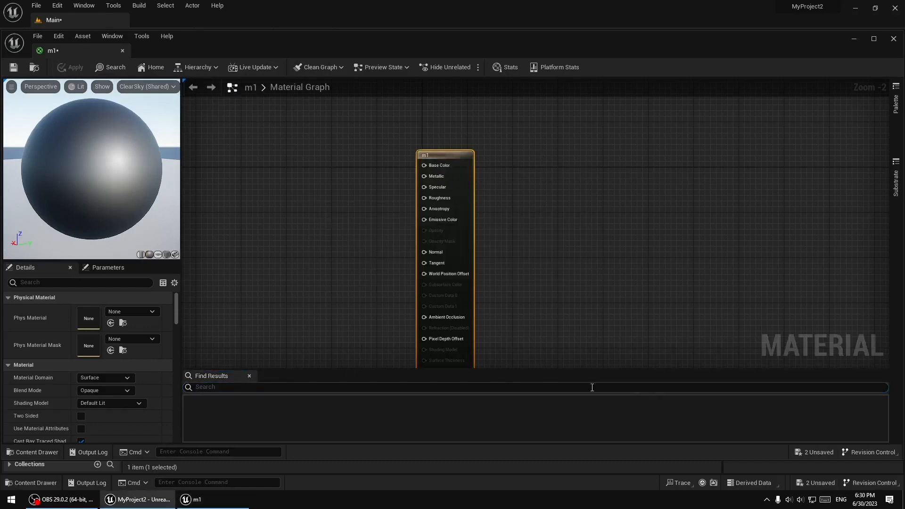
click(249, 375)
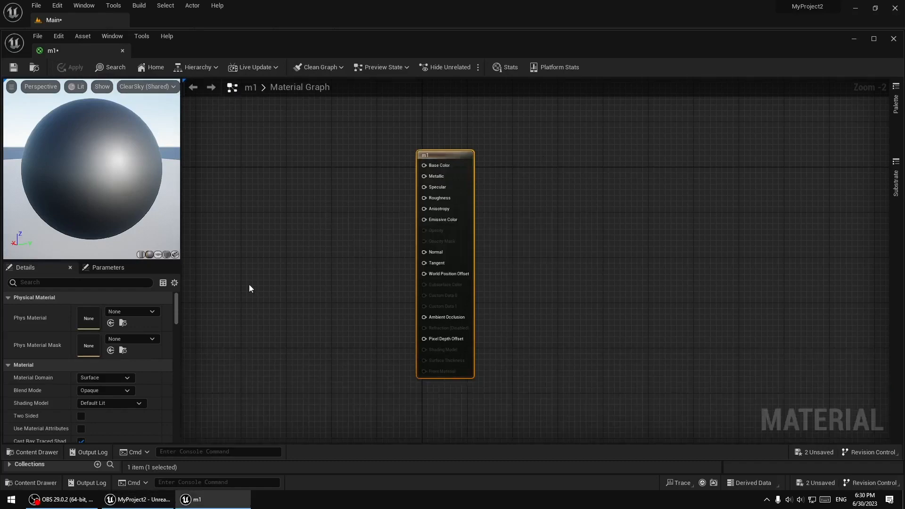
click(13, 68)
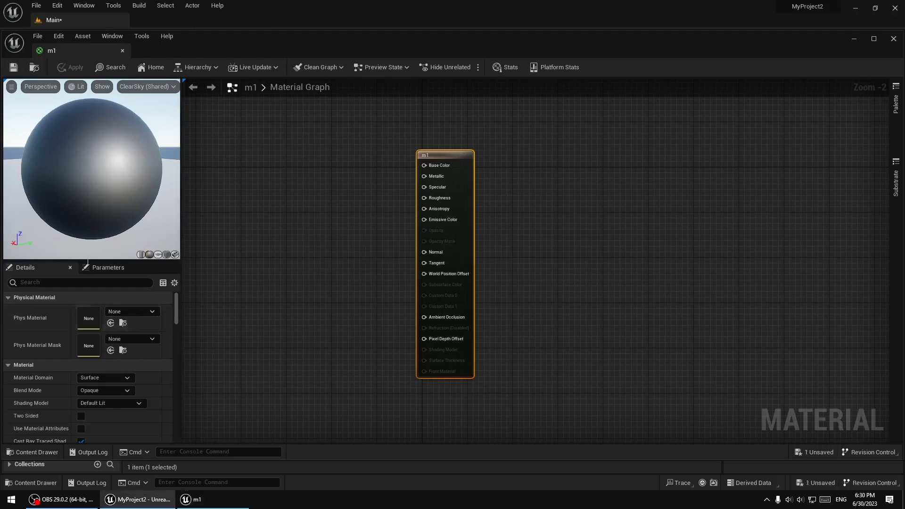
- Look through the m1 material's detail properties, from the physical material settings down to the Nanite and translucency sections
scroll(90, 358, down, 8)
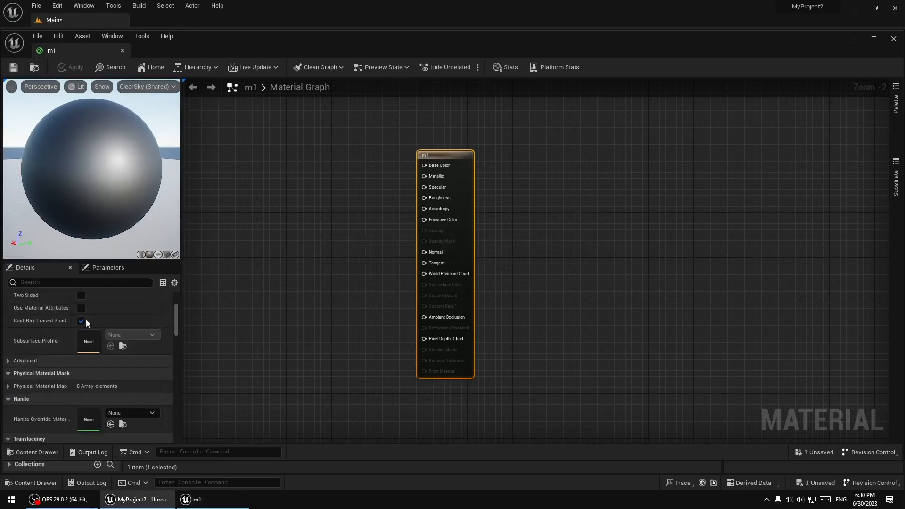
scroll(90, 403, up, 4)
scroll(97, 396, up, 4)
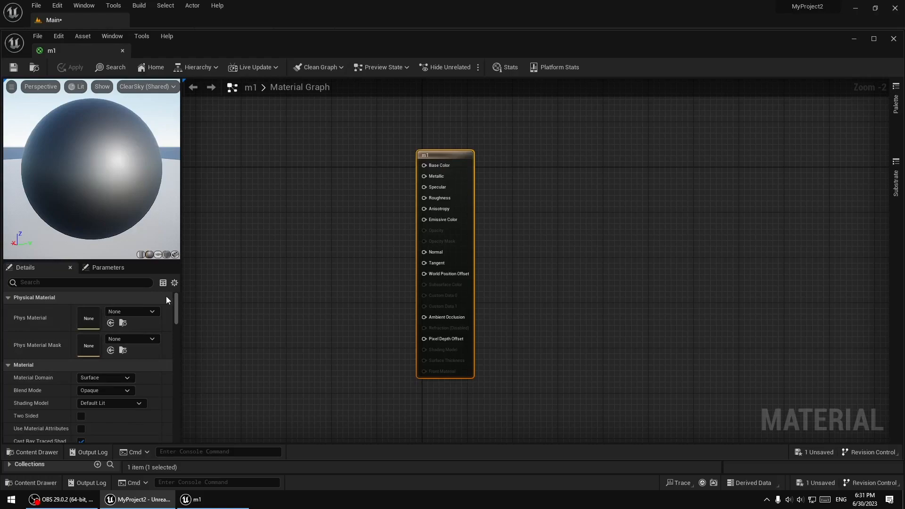
- Dock the m1 material editor next to the Main level in the main editor window and return to the level
scroll(316, 295, up, 2)
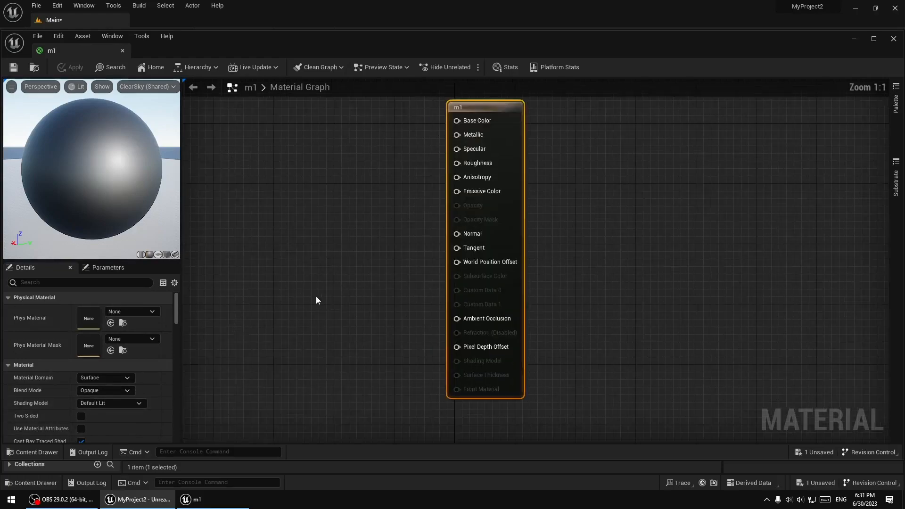
scroll(316, 300, down, 3)
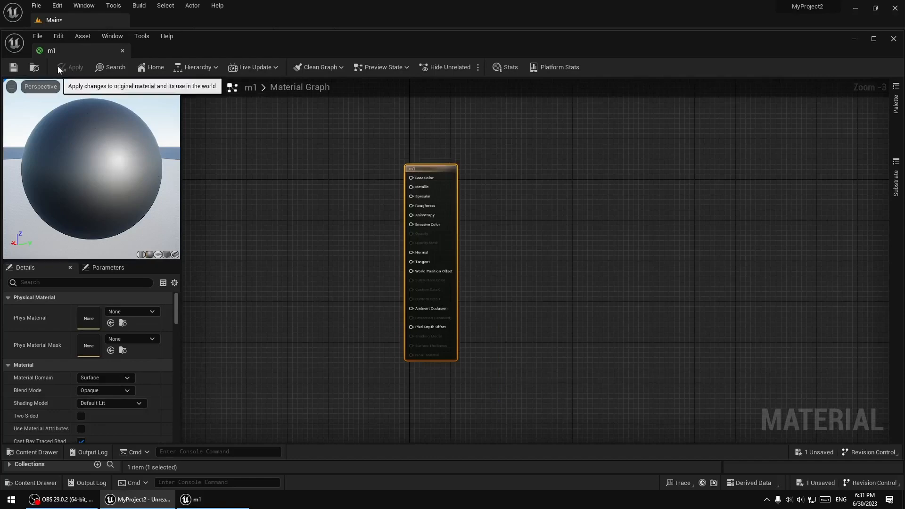
drag(53, 51, 198, 24)
click(63, 24)
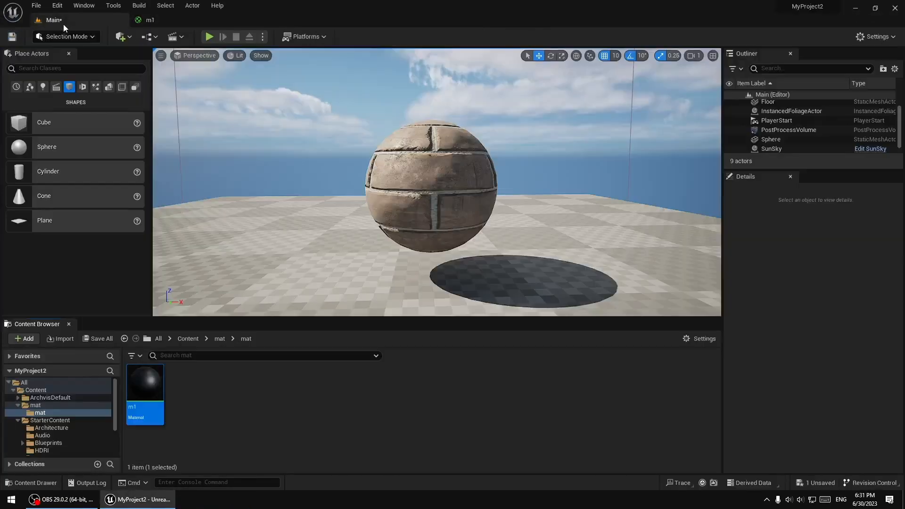
- Try assigning the m1 material to the level sphere's Element 0 material slot and undo that assignment
drag(142, 378, 226, 385)
click(321, 362)
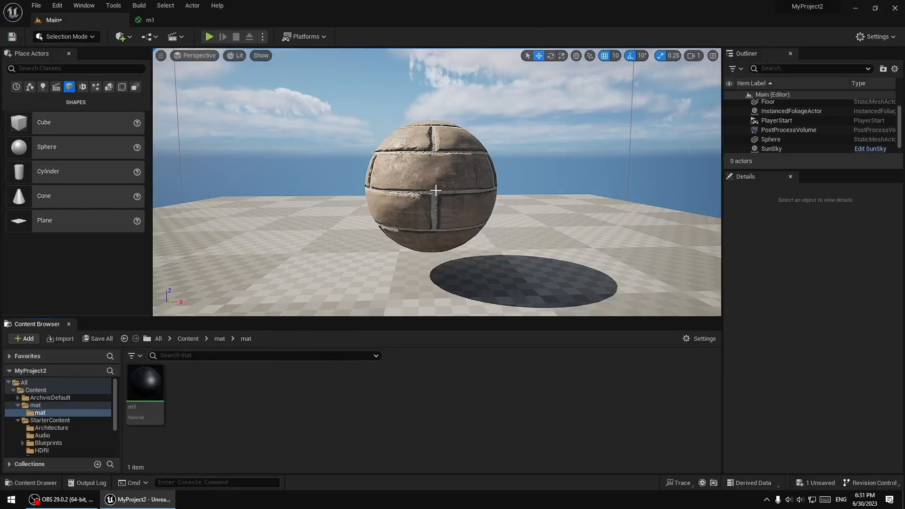
click(436, 189)
drag(160, 381, 825, 430)
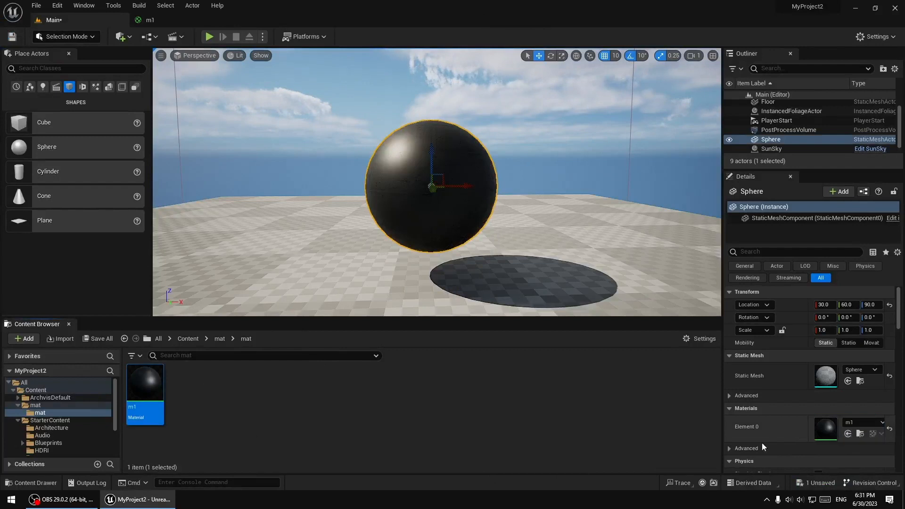
key(ctrl+z)
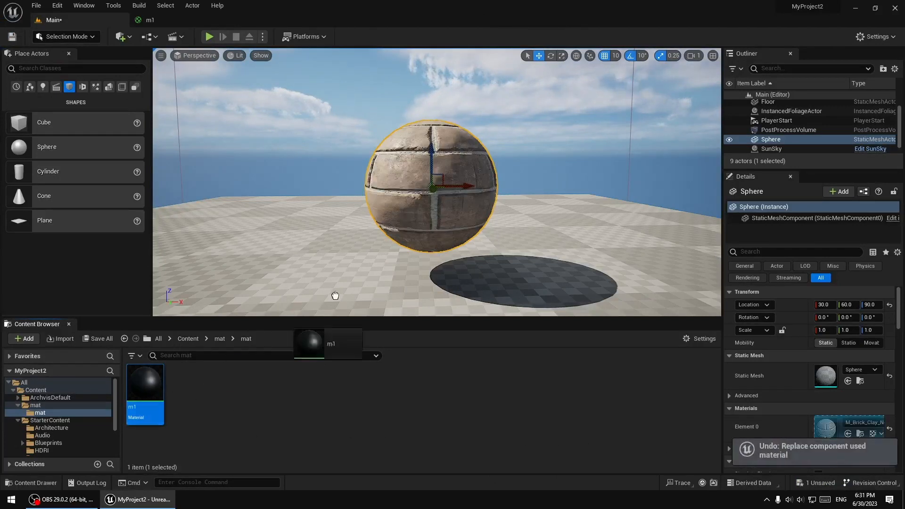
- Apply the m1 material from the mat folder directly onto the sphere in the level viewport
key(ctrl+y)
drag(154, 371, 399, 177)
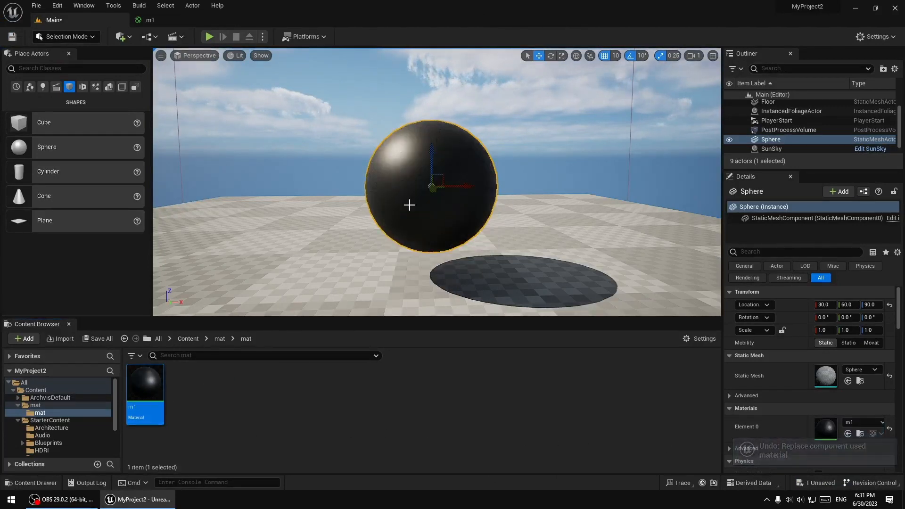
click(414, 362)
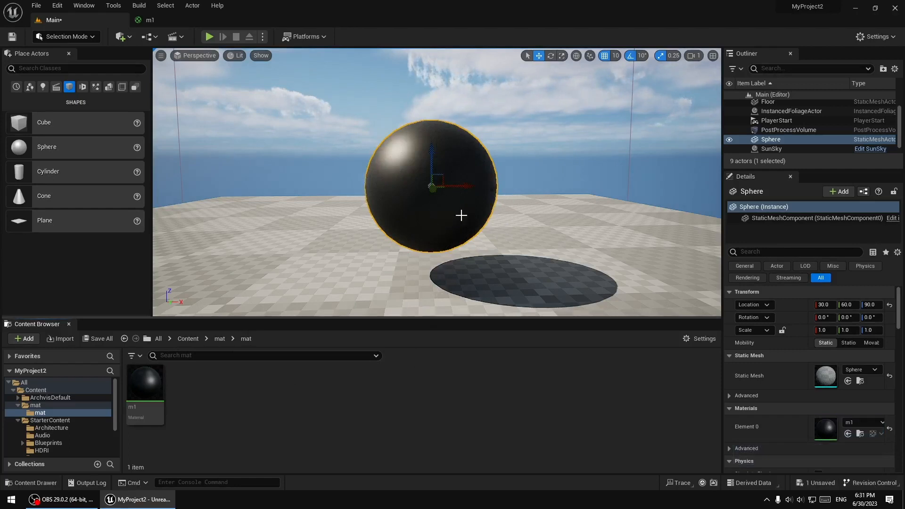
right_drag(466, 216, 460, 216)
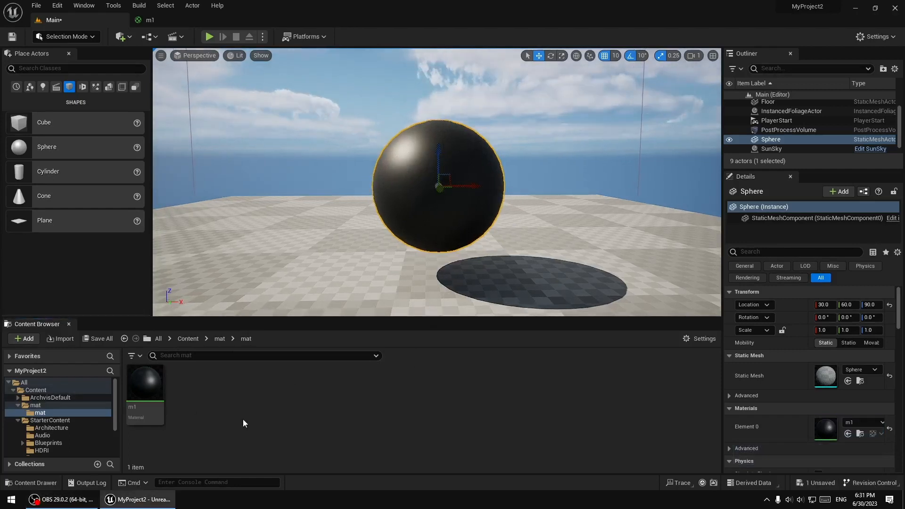
right_drag(408, 301, 412, 301)
middle_drag(427, 275, 406, 276)
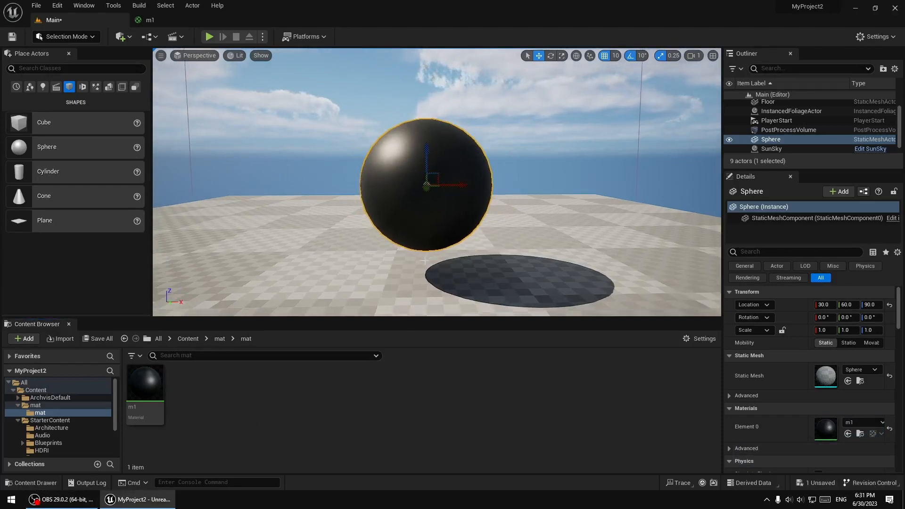
- Duplicate the sphere twice along the X axis, placing one copy at X -110 and the other at X 200
click(150, 392)
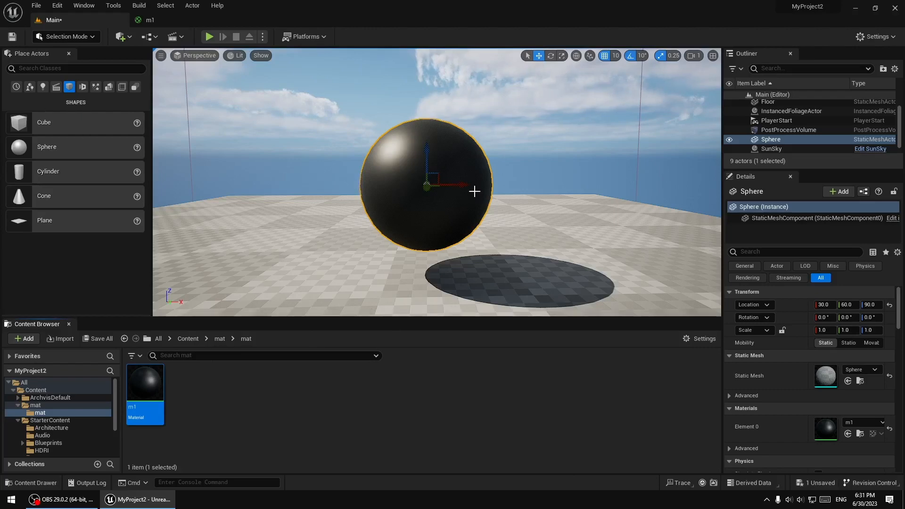
alt+drag(464, 184, 282, 184)
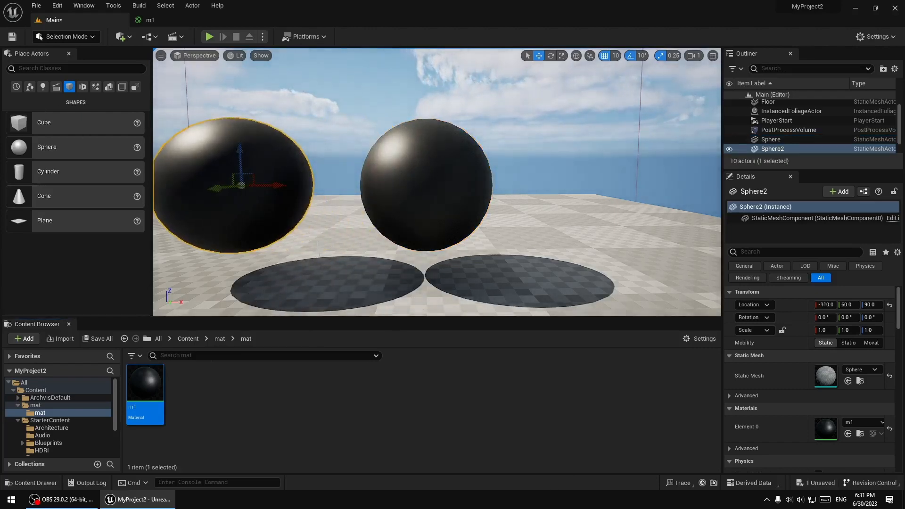
key(a)
right_drag(282, 184, 283, 184)
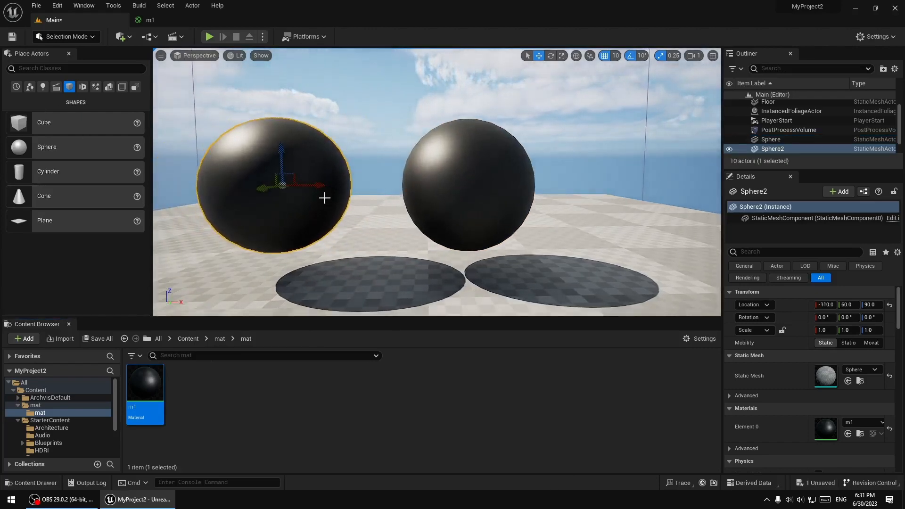
alt+drag(319, 194, 653, 203)
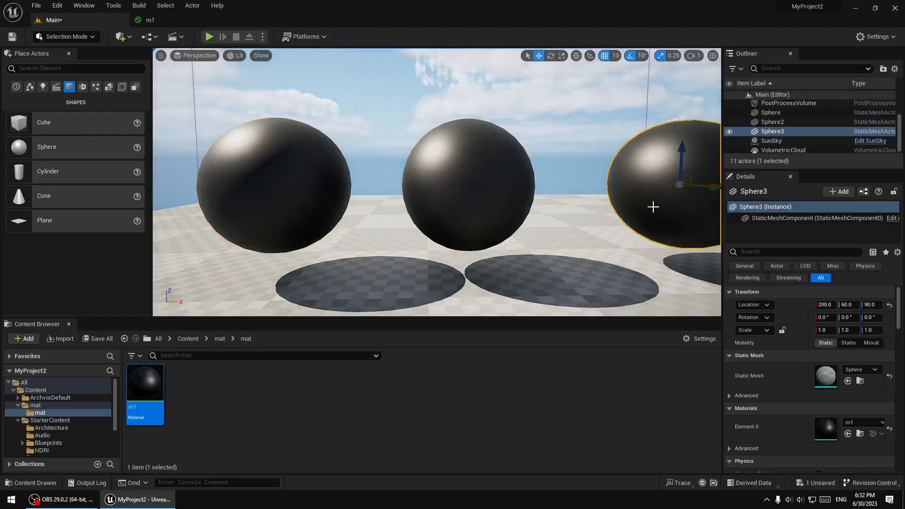
- Create two new materials in the mat folder, keeping their default names
right_click(348, 402)
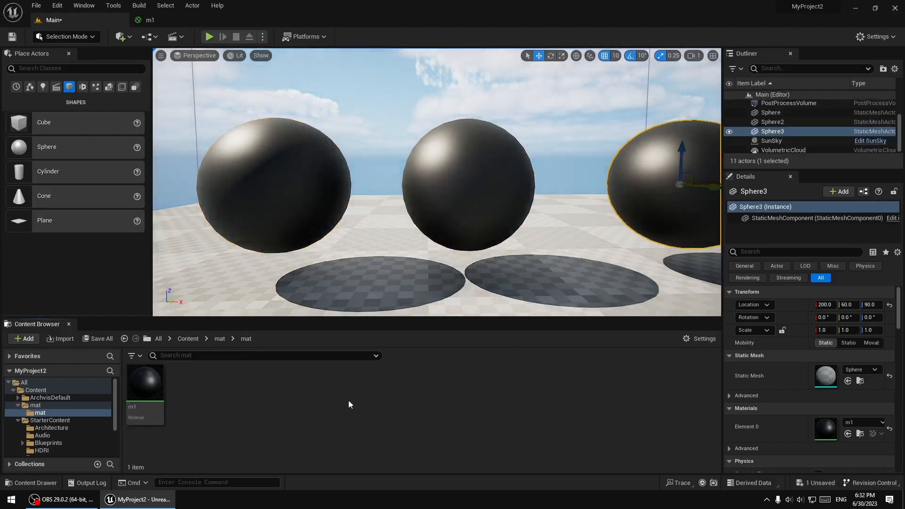
click(290, 149)
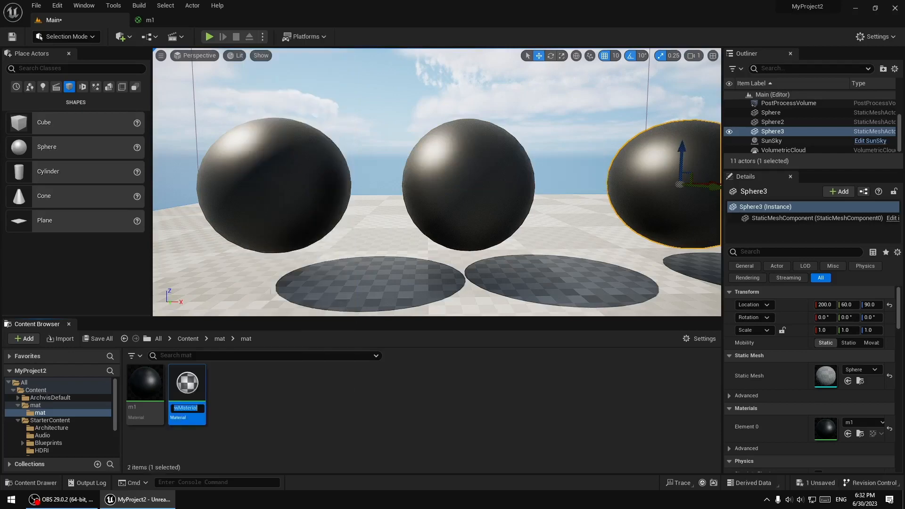
click(261, 431)
right_click(293, 404)
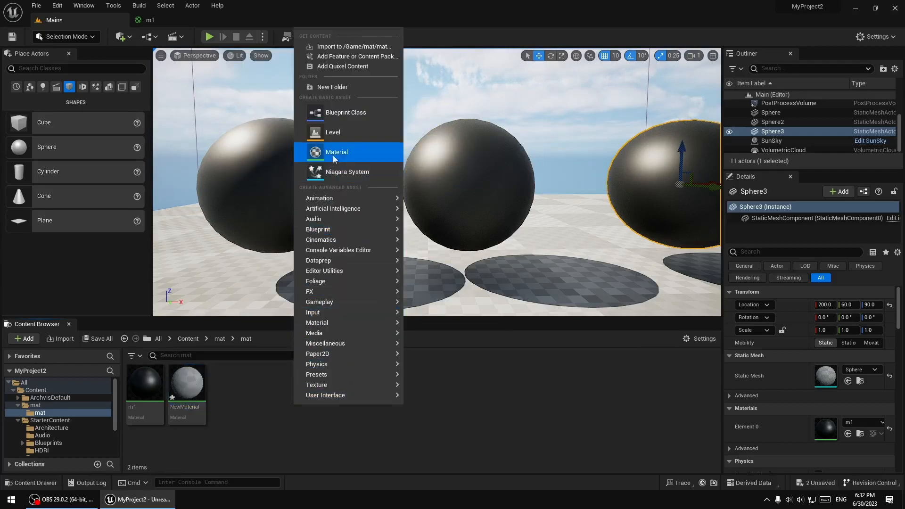
click(333, 151)
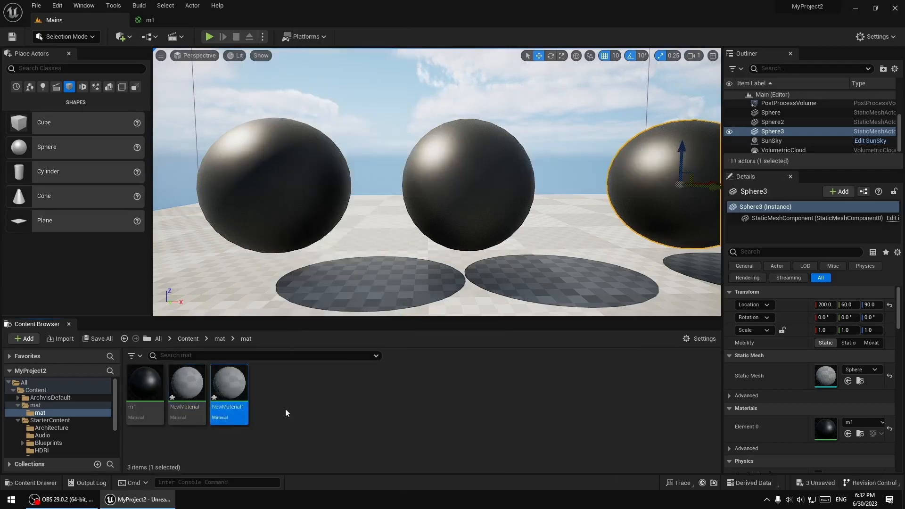
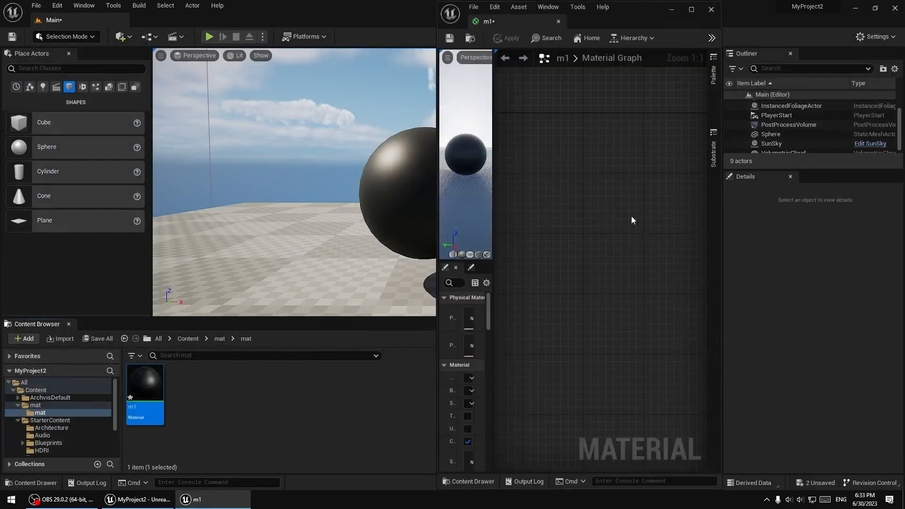
- Maximize the floating m1 material editor window and center the result node in the graph
drag(618, 7, 754, 40)
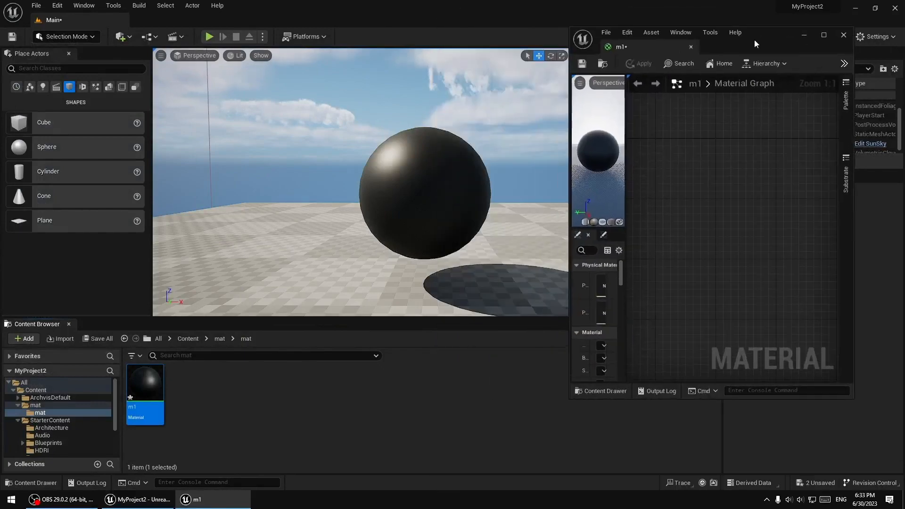
scroll(711, 234, up, 4)
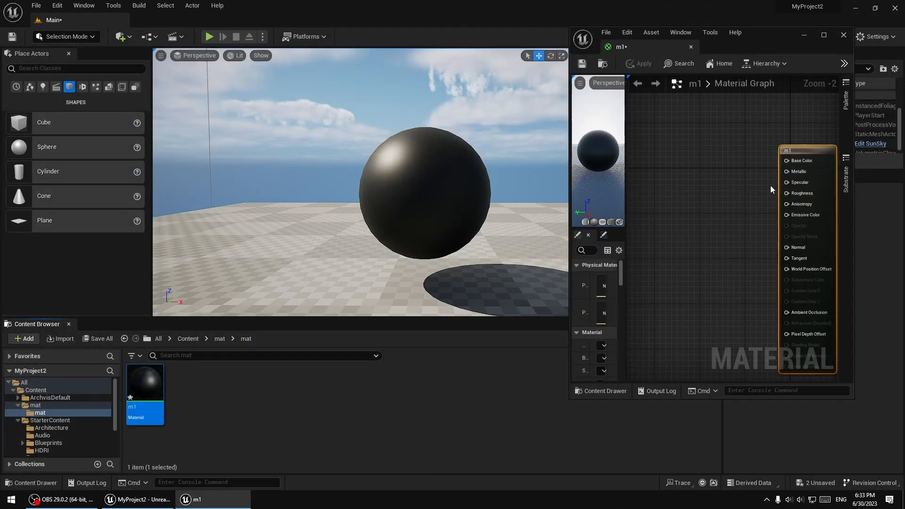
mouse_move(710, 163)
right_down()
mouse_move(655, 129)
mouse_move(694, 157)
right_up()
drag(745, 33, 662, 40)
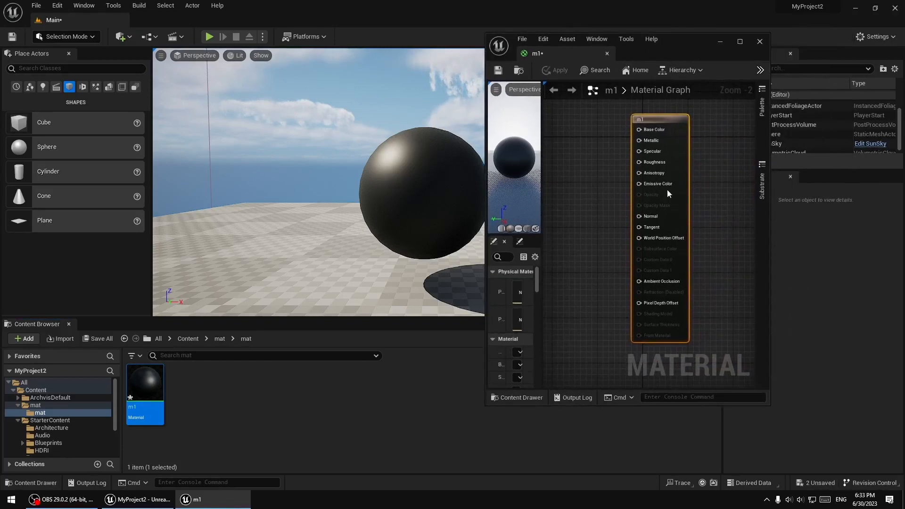
click(740, 42)
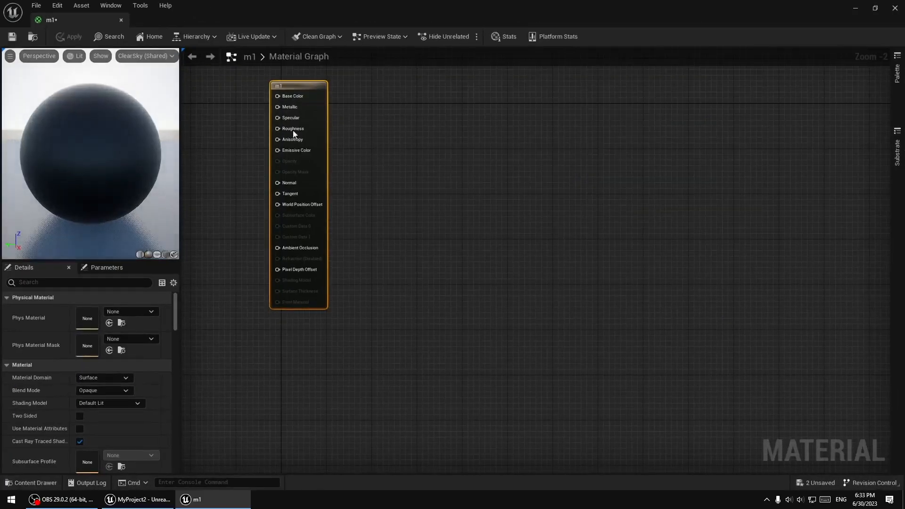
key(Home)
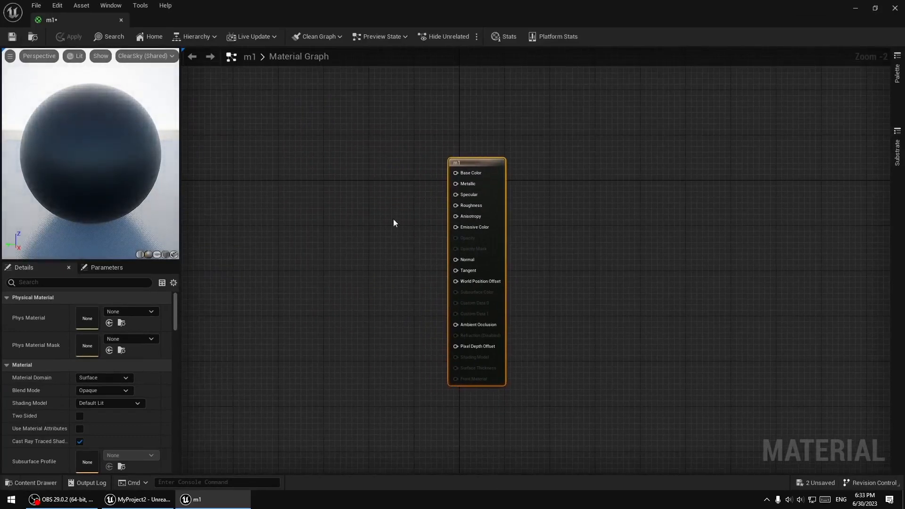
right_drag(358, 215, 404, 214)
- Deselect the m1 result node and examine the material graph at different zoom levels
drag(411, 229, 257, 271)
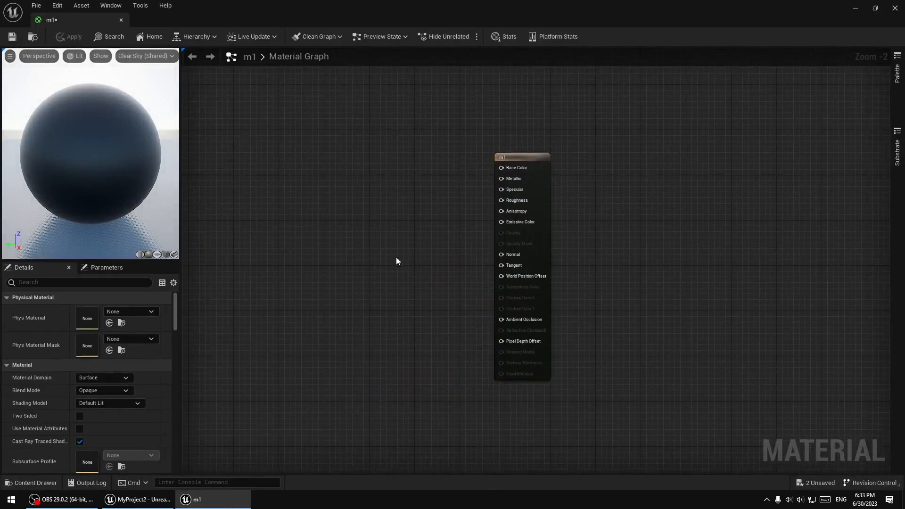
scroll(395, 251, up, 2)
scroll(396, 252, down, 5)
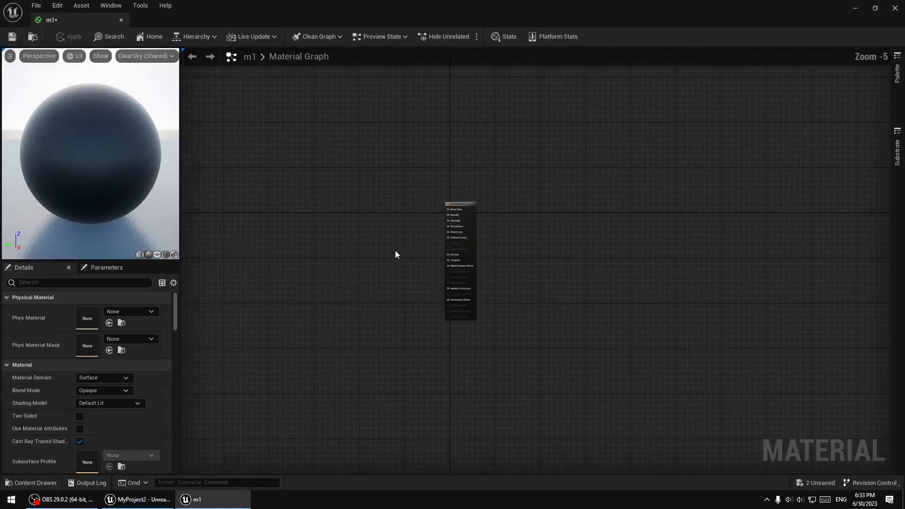
scroll(395, 252, up, 5)
scroll(396, 252, down, 5)
scroll(396, 253, up, 4)
scroll(396, 252, down, 4)
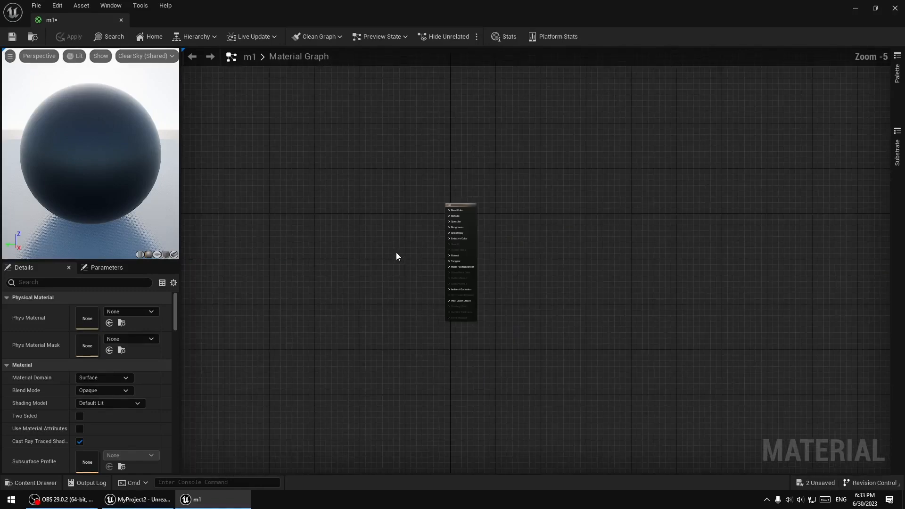
scroll(396, 253, up, 4)
scroll(400, 245, down, 3)
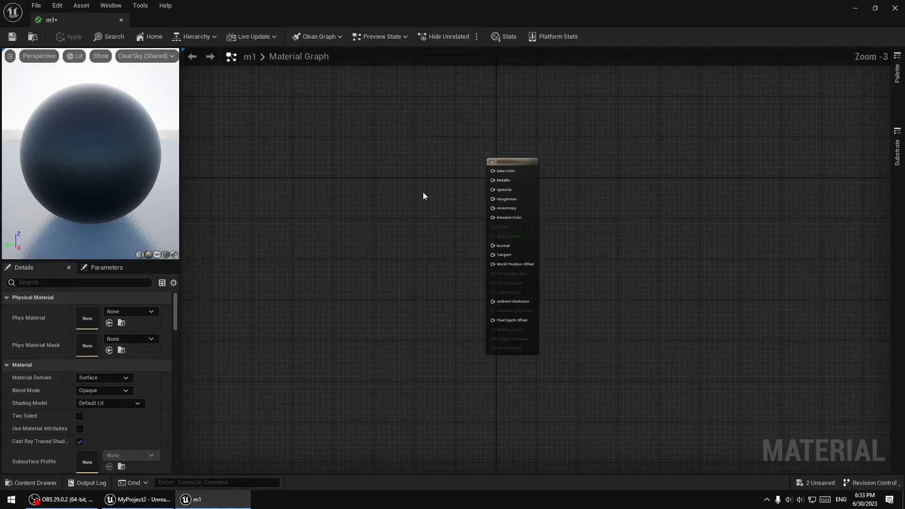
scroll(434, 187, up, 3)
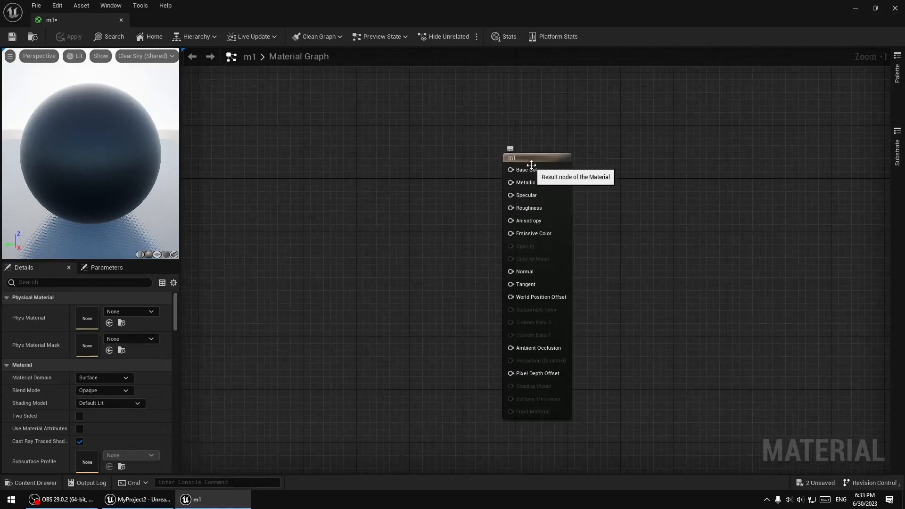
- Nudge the m1 result node up and to the right, and connect a new Constant3Vector node to its Base Color
drag(542, 161, 565, 156)
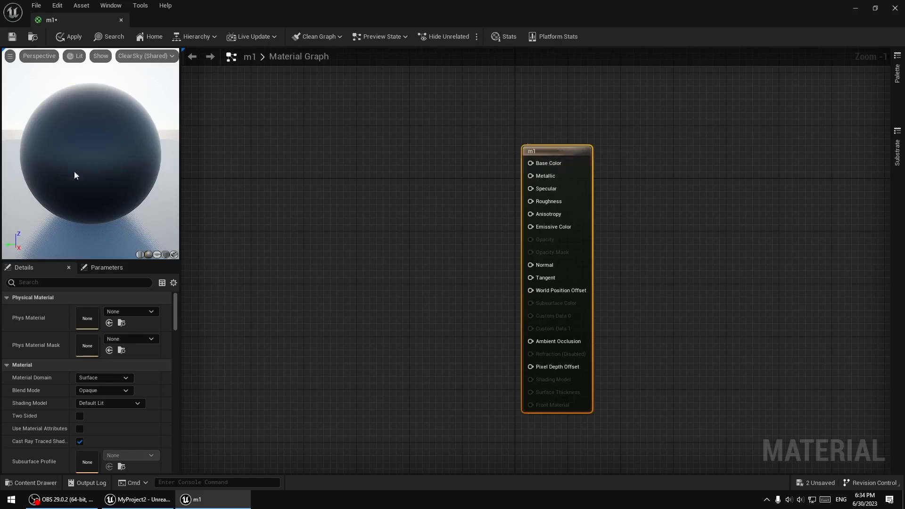
click(381, 178)
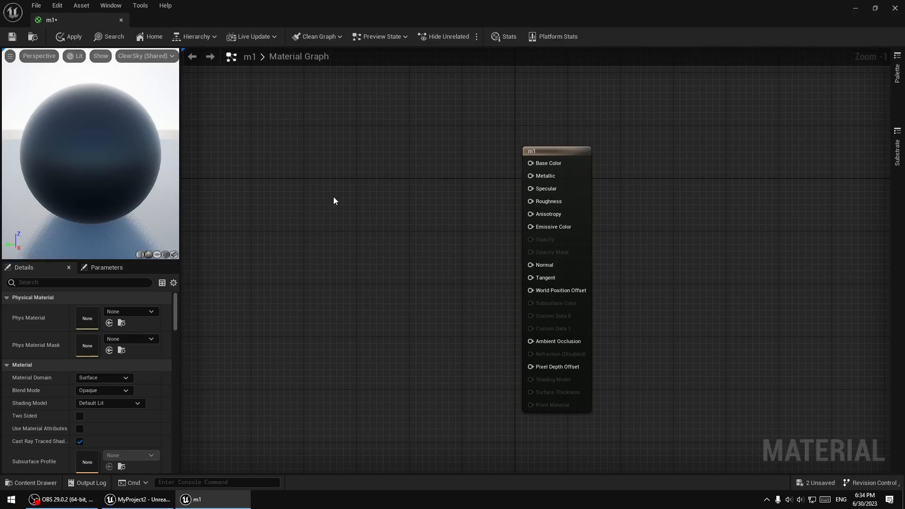
click(361, 207)
drag(404, 210, 531, 163)
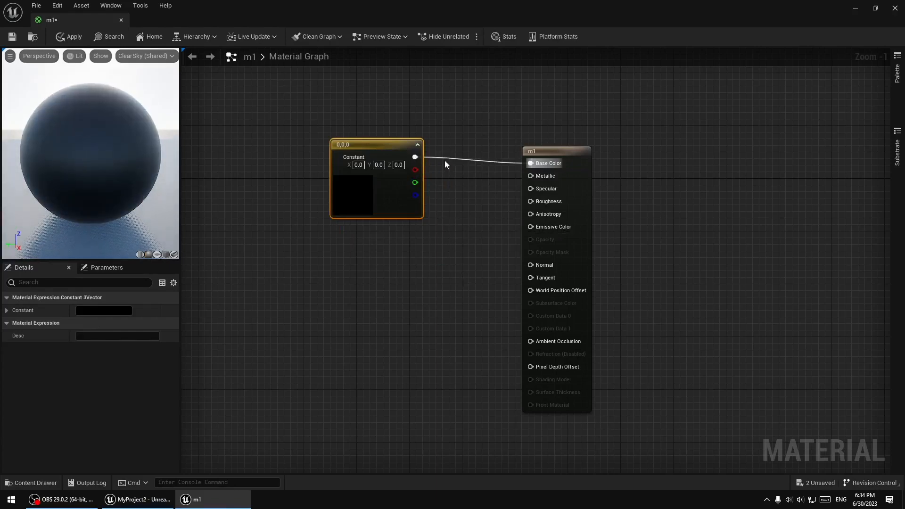
mouse_move(377, 144)
mouse_down()
mouse_move(335, 160)
mouse_move(384, 144)
mouse_up()
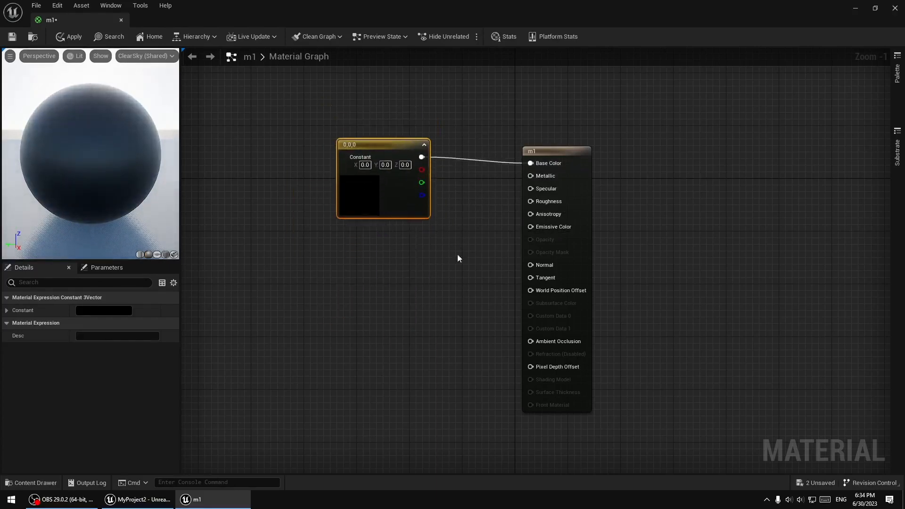
- Set the Constant3Vector color to bright cyan with values 0.0, 0.918221 and 0.973958
double_click(363, 191)
drag(419, 275, 374, 272)
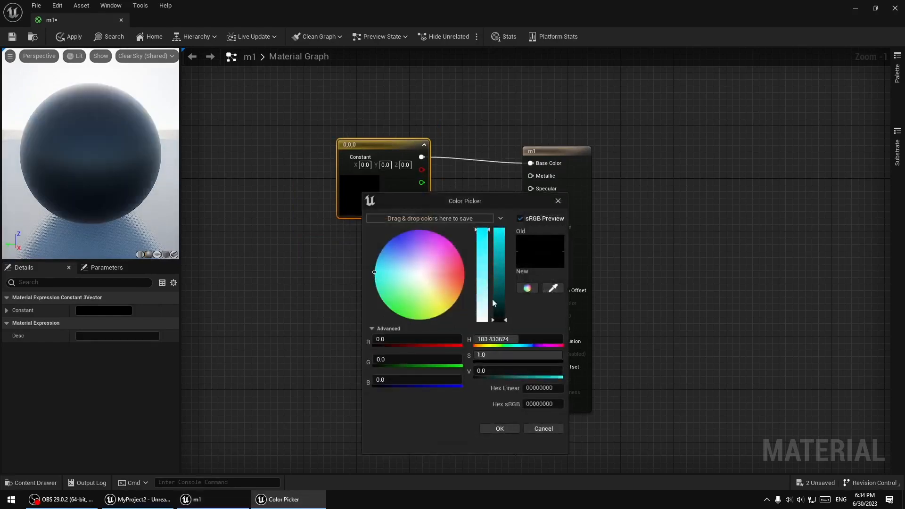
drag(494, 304, 494, 233)
click(508, 428)
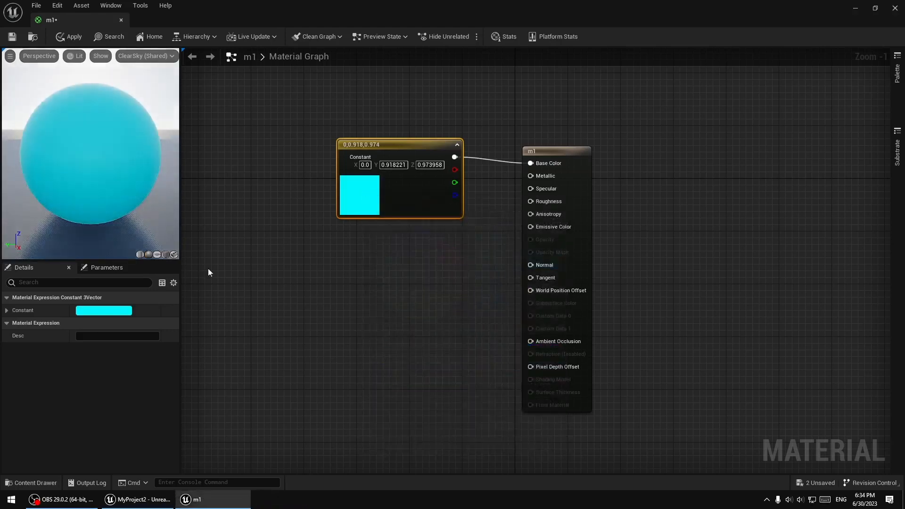
- Float the m1 editor window beside the level's sphere, and apply and save the material
click(362, 308)
drag(71, 21, 484, 218)
drag(676, 211, 720, 144)
scroll(635, 275, down, 5)
scroll(718, 308, up, 2)
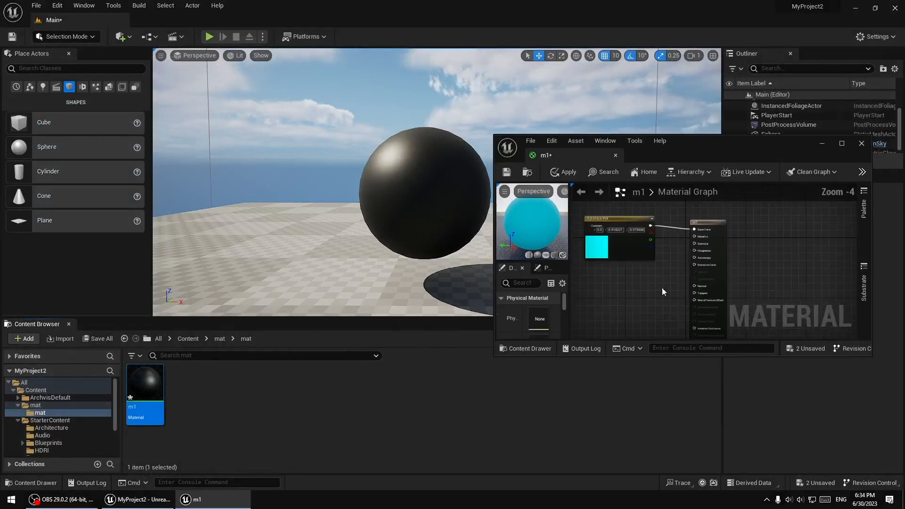
right_drag(664, 284, 683, 265)
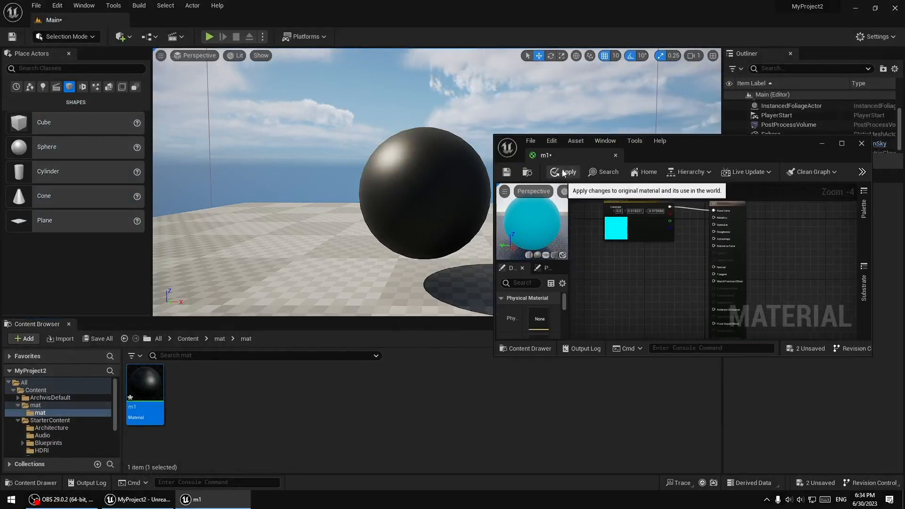
click(560, 172)
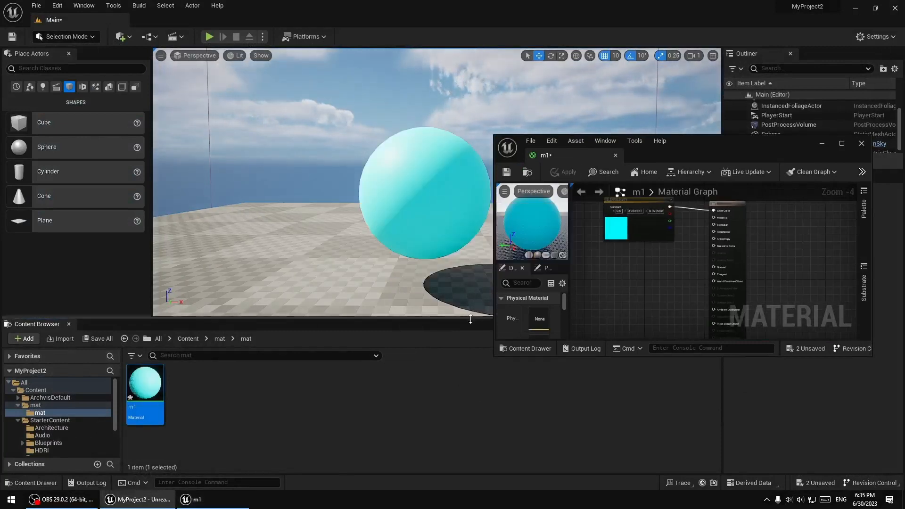
click(506, 172)
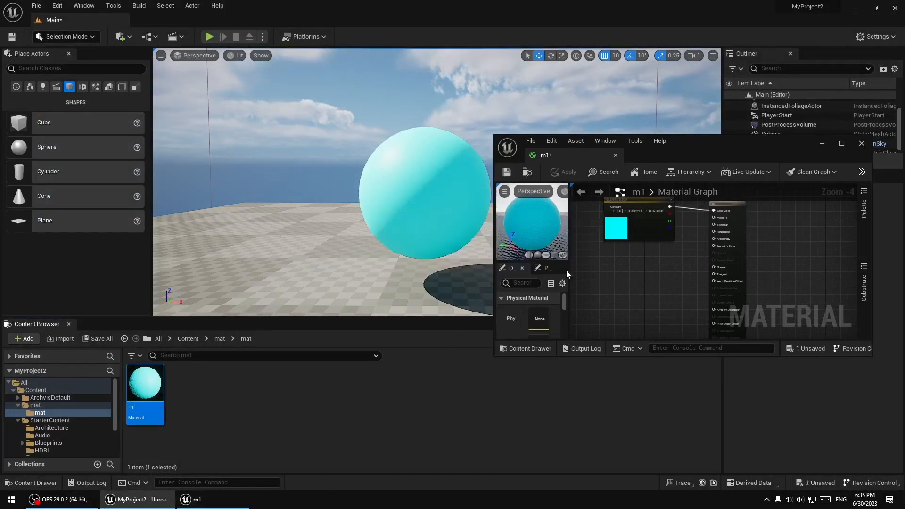
- Maximize the m1 editor window, and break and remake the Constant3Vector node's link to Base Color
double_click(738, 143)
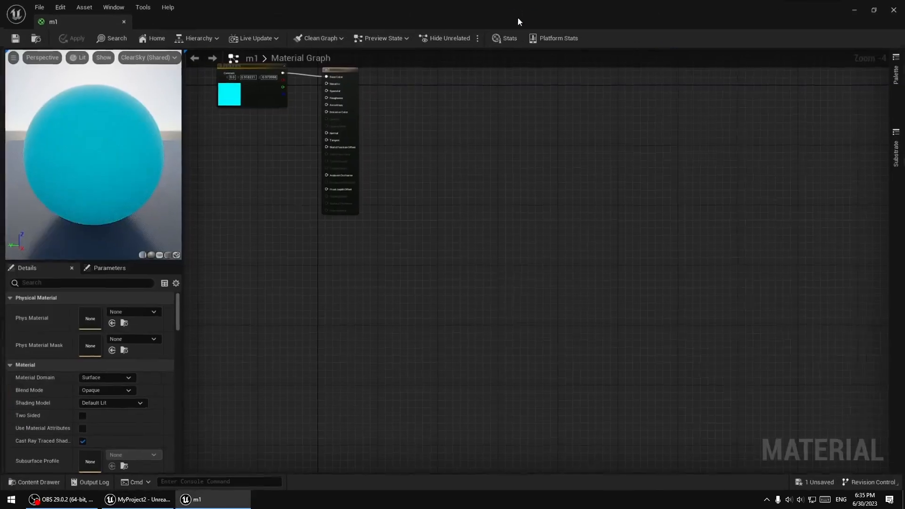
scroll(366, 167, up, 5)
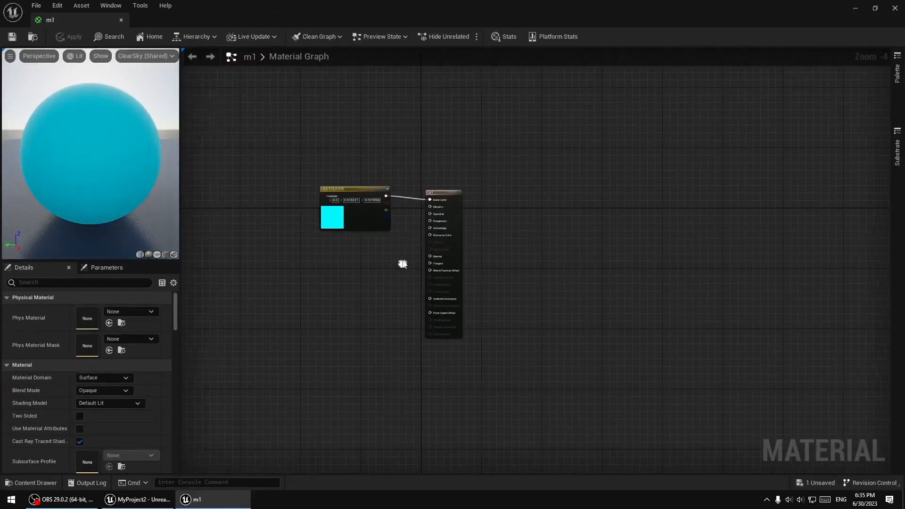
alt+click(400, 195)
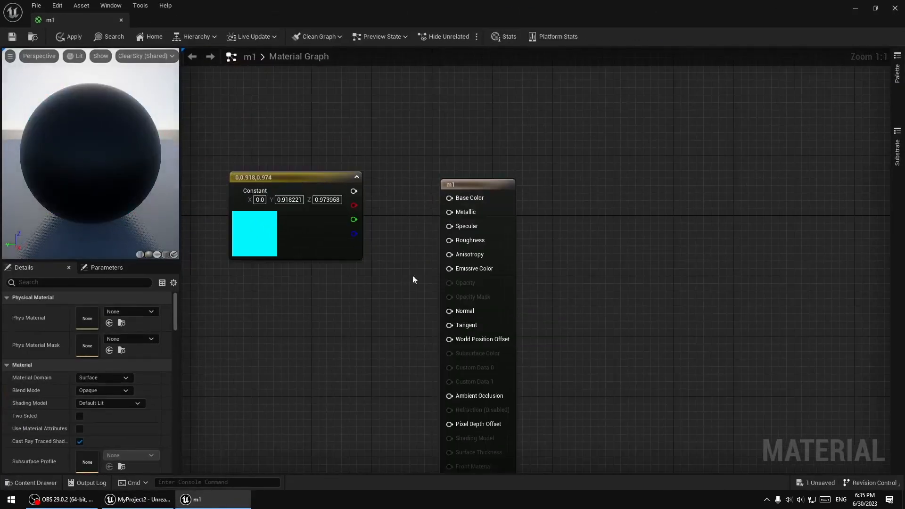
drag(354, 192, 450, 199)
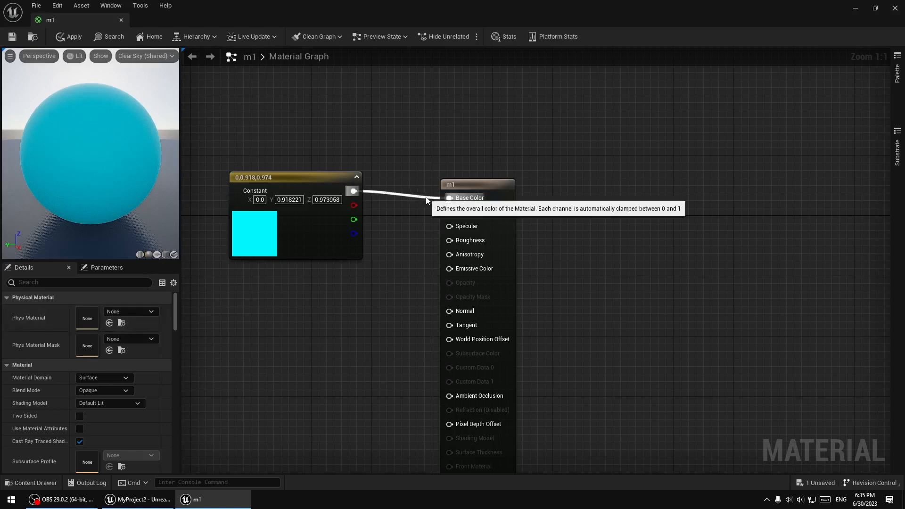
- Break the Base Color link and restore it with the Constant3Vector output's Connect To Base Color action
alt+click(450, 198)
right_click(451, 199)
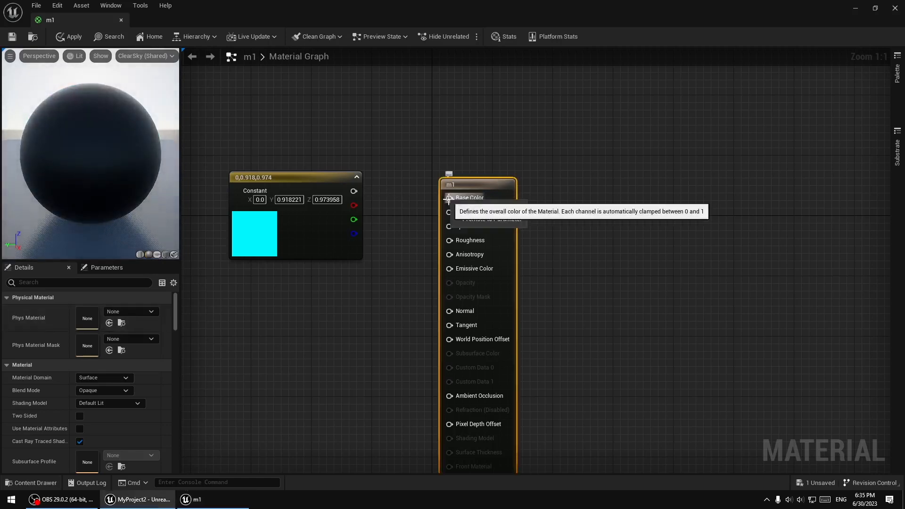
click(448, 200)
click(357, 191)
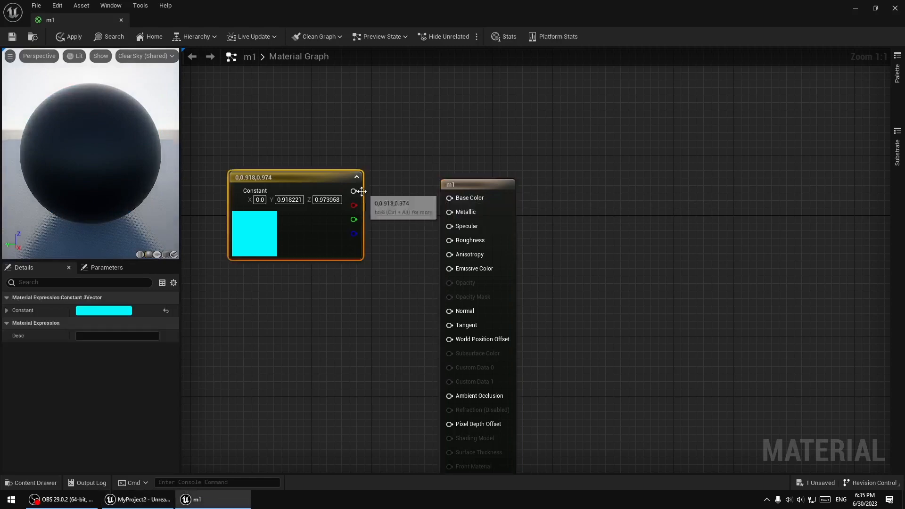
right_click(357, 191)
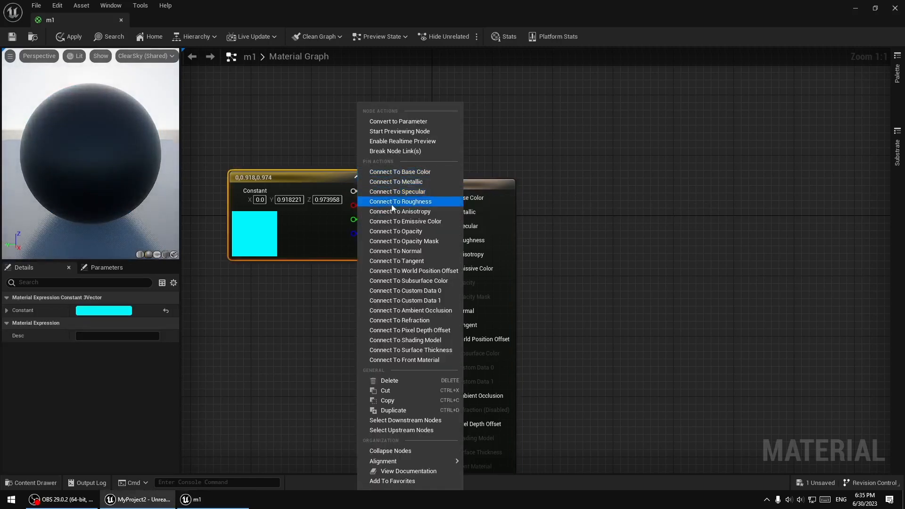
click(332, 140)
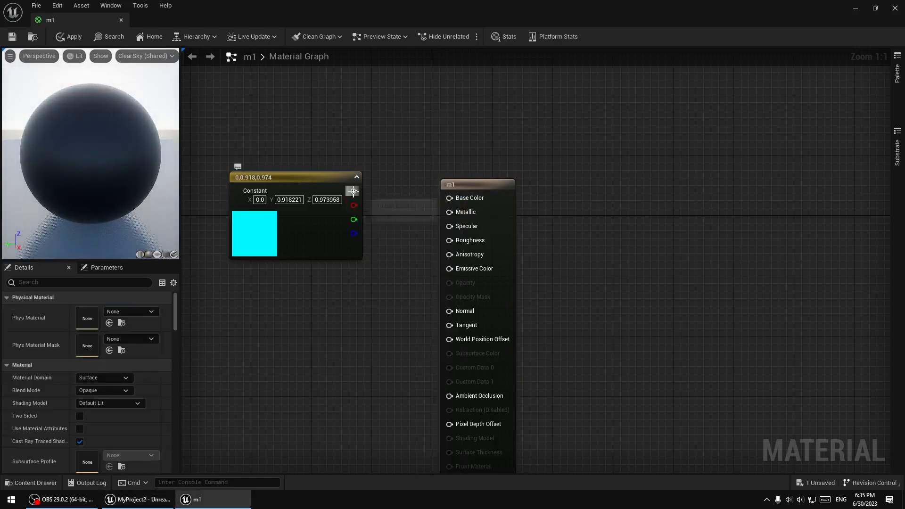
right_click(354, 192)
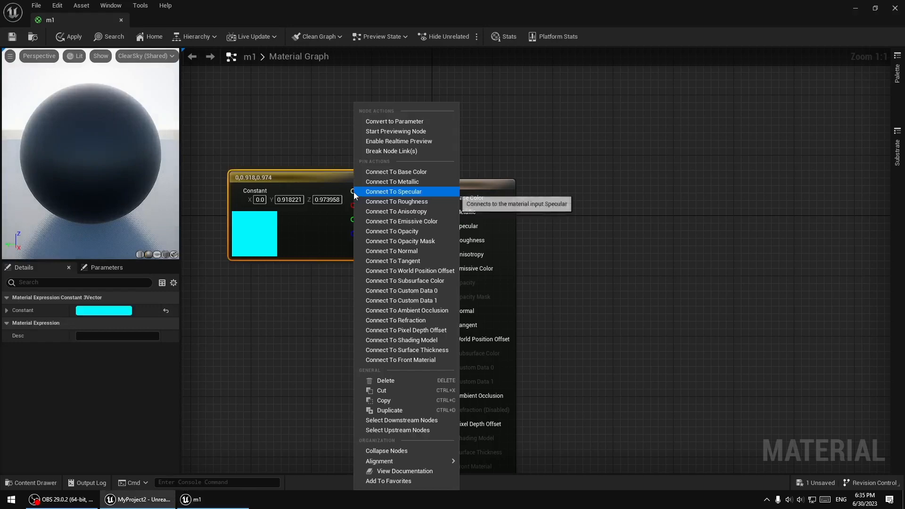
click(393, 172)
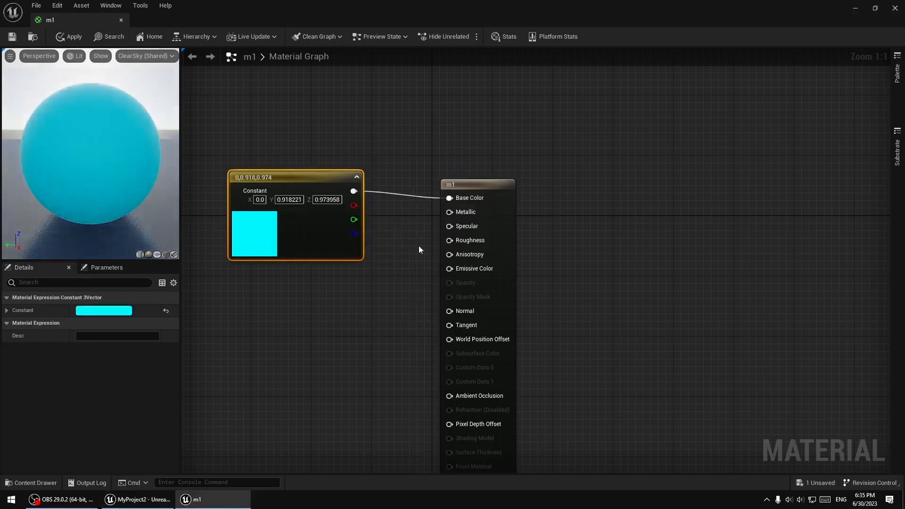
- View the connection options of the Constant3Vector's output, and disconnect and rewire it directly to Base Color
right_click(360, 190)
right_click(355, 190)
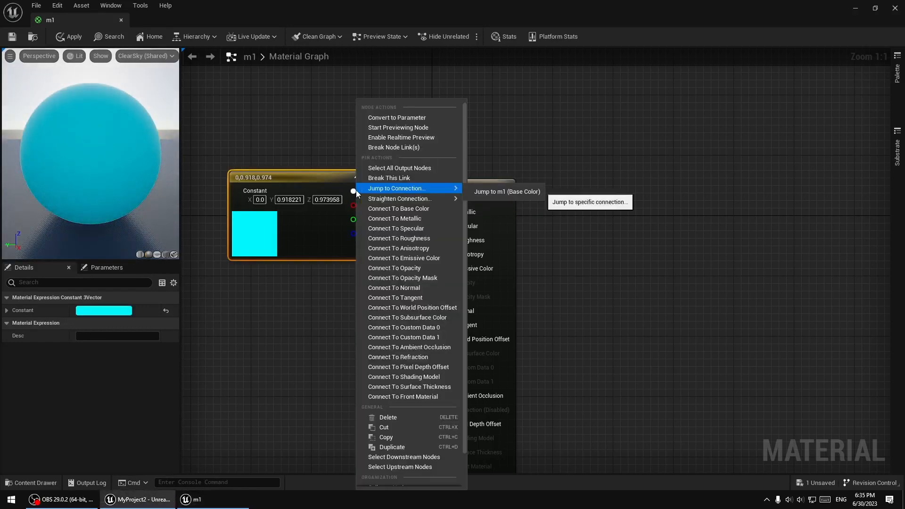
click(429, 170)
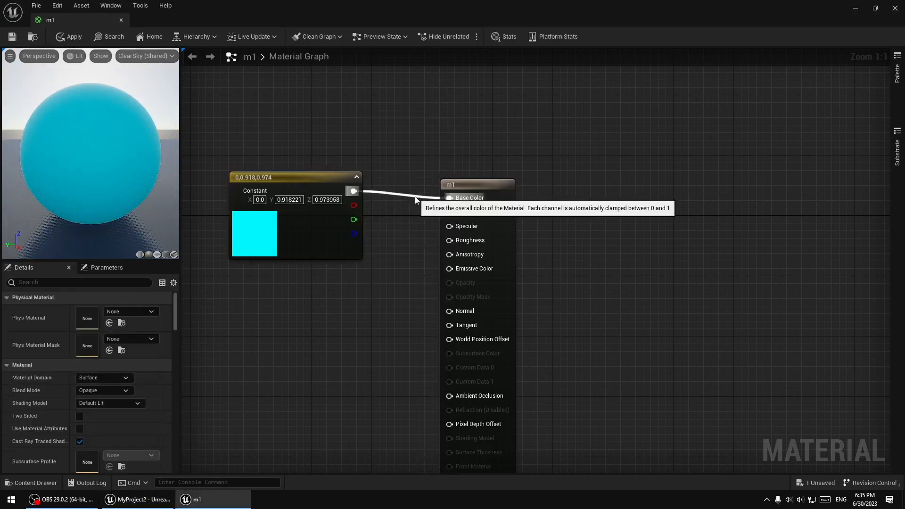
alt+click(356, 194)
drag(356, 195, 450, 198)
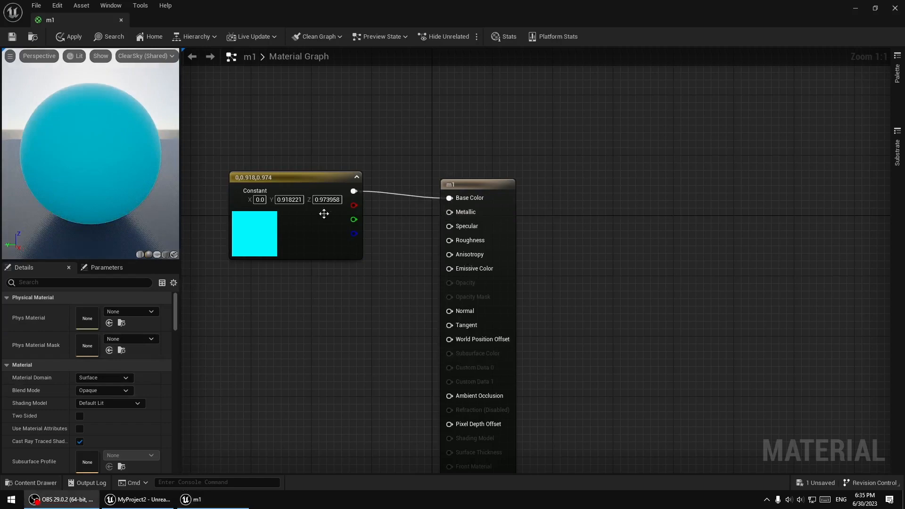
- Move the Constant3Vector node up and slightly right, and float the m1 editor window to view the level's sphere
drag(315, 178, 323, 149)
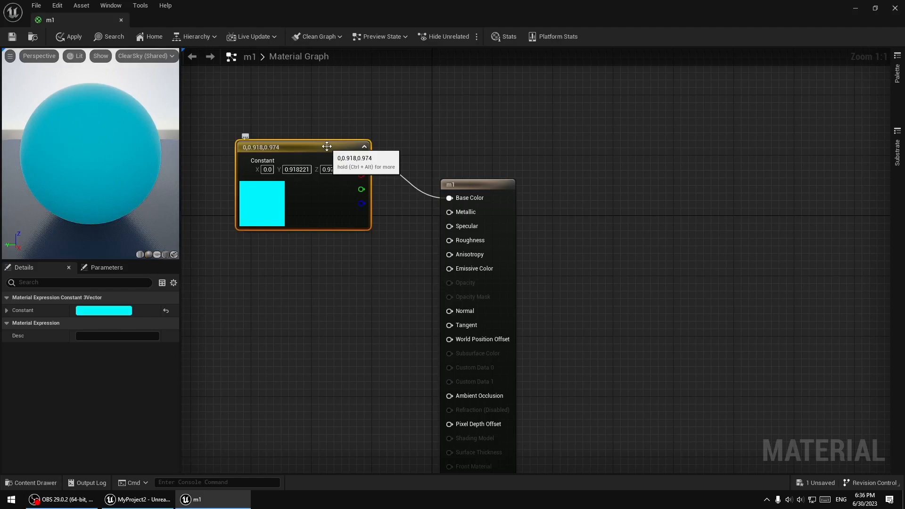
drag(344, 179, 352, 157)
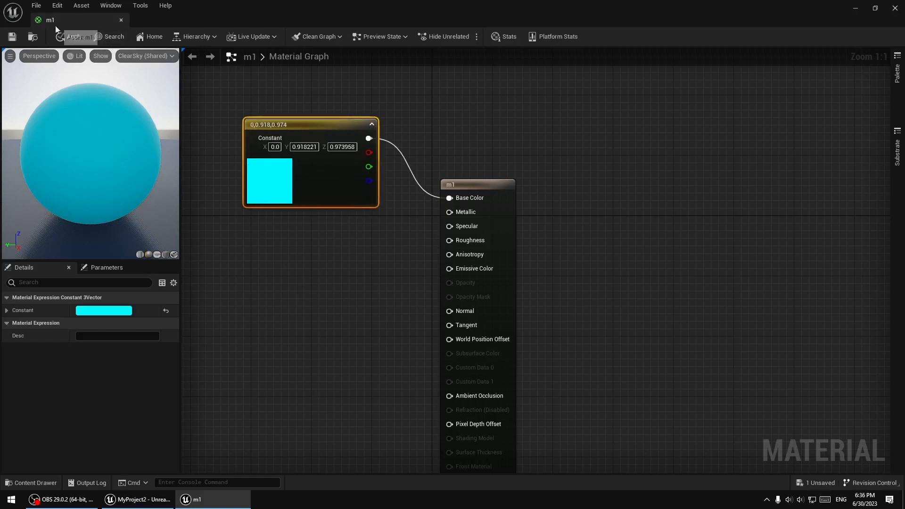
drag(55, 24, 519, 245)
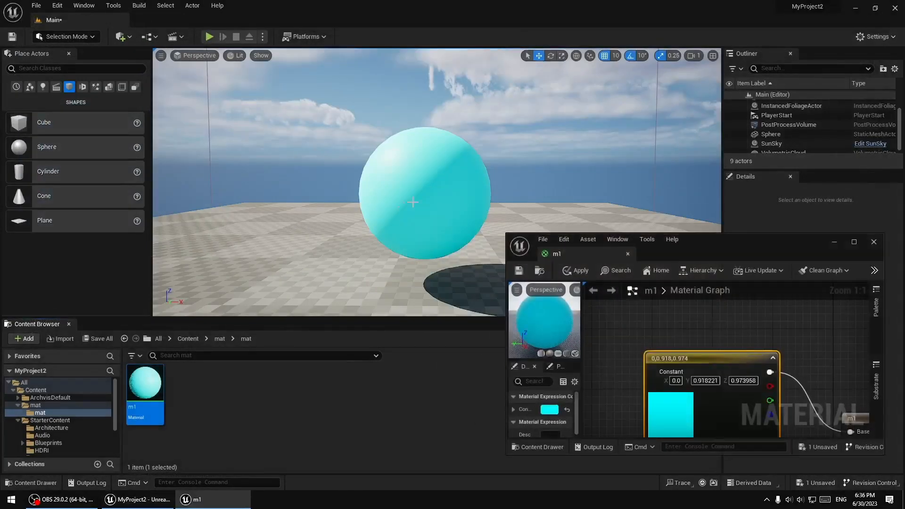
mouse_move(437, 198)
mouse_down()
mouse_move(424, 204)
mouse_move(439, 202)
mouse_up()
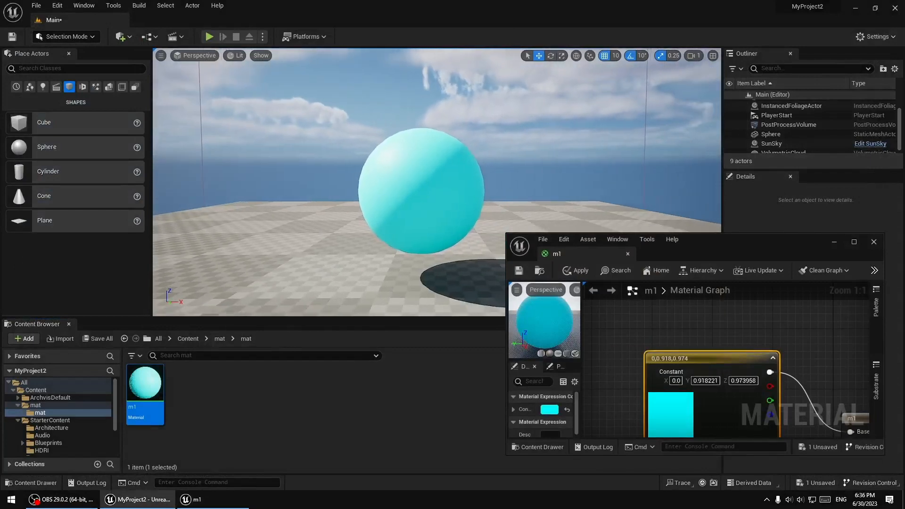
right_drag(440, 203, 432, 206)
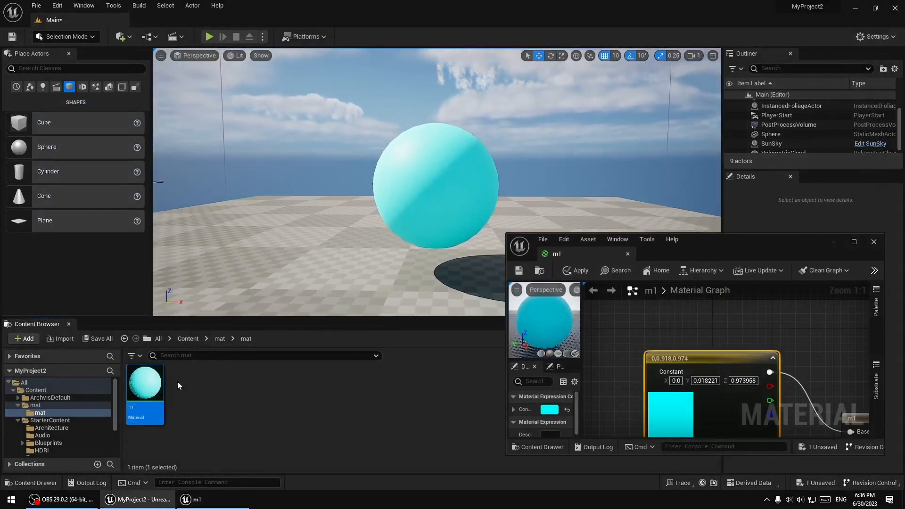
- Try placing the m1 material into the level beside the sphere, and undo the actor creation
drag(148, 384, 317, 272)
right_drag(359, 262, 399, 261)
key(ctrl+z)
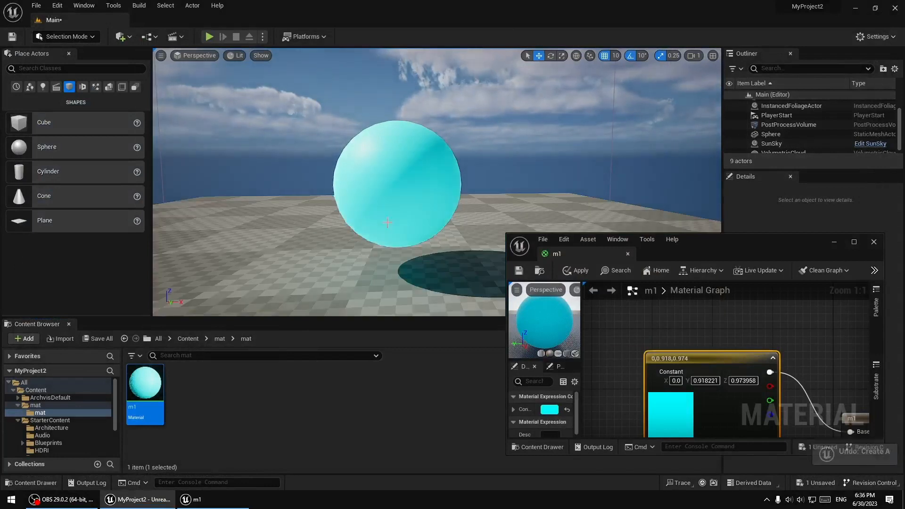
right_drag(416, 185, 400, 184)
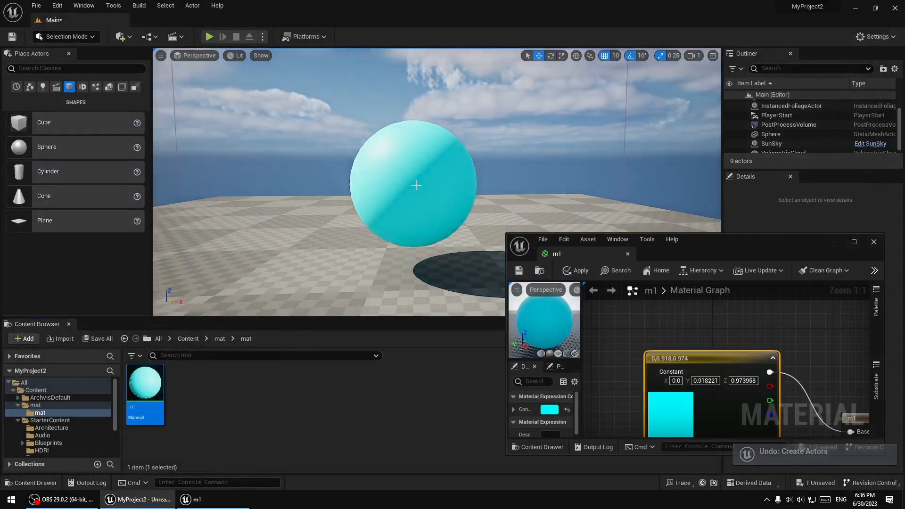
mouse_move(416, 185)
middle_down()
mouse_move(432, 187)
mouse_move(425, 186)
middle_up()
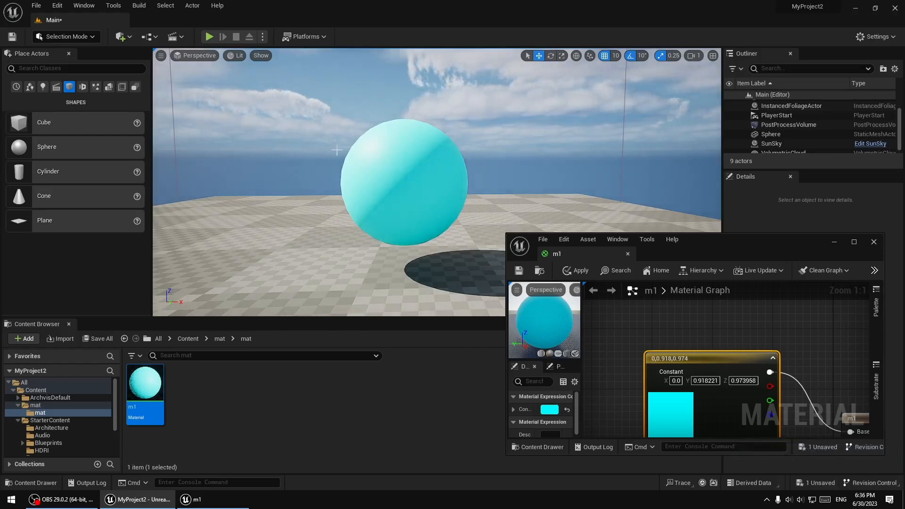
- Maximize the floating m1 editor window and deselect the Constant3Vector node
drag(674, 244, 520, 144)
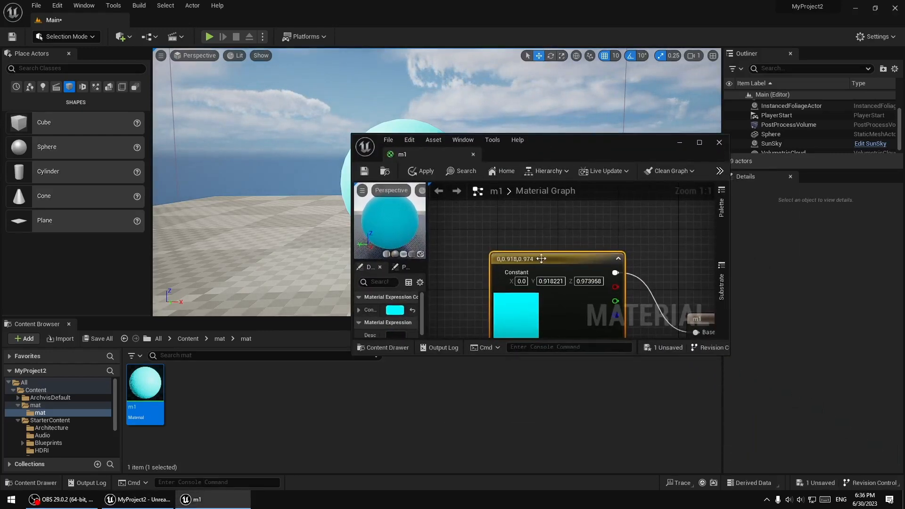
scroll(549, 262, down, 4)
drag(590, 144, 561, 1)
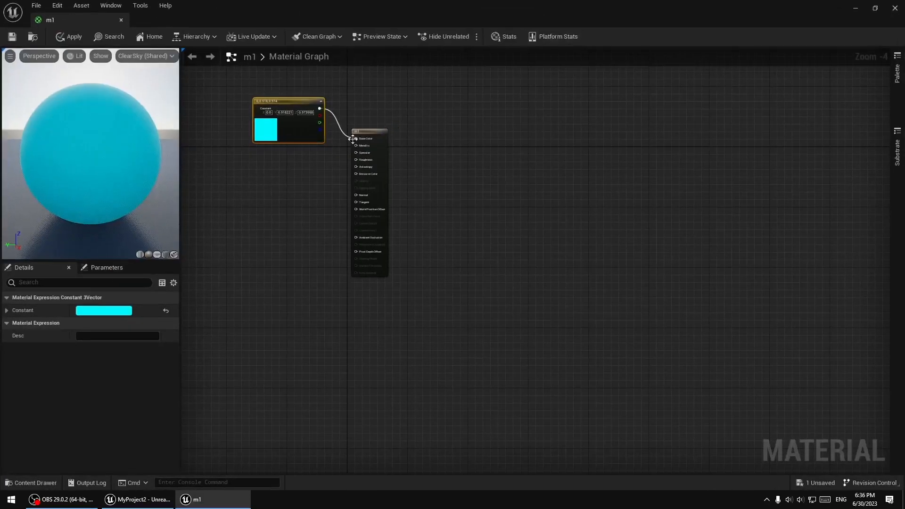
click(281, 172)
- Add a Constant node below the Constant3Vector node and connect it to the Metallic input of m1
scroll(285, 172, up, 3)
right_drag(299, 178, 298, 192)
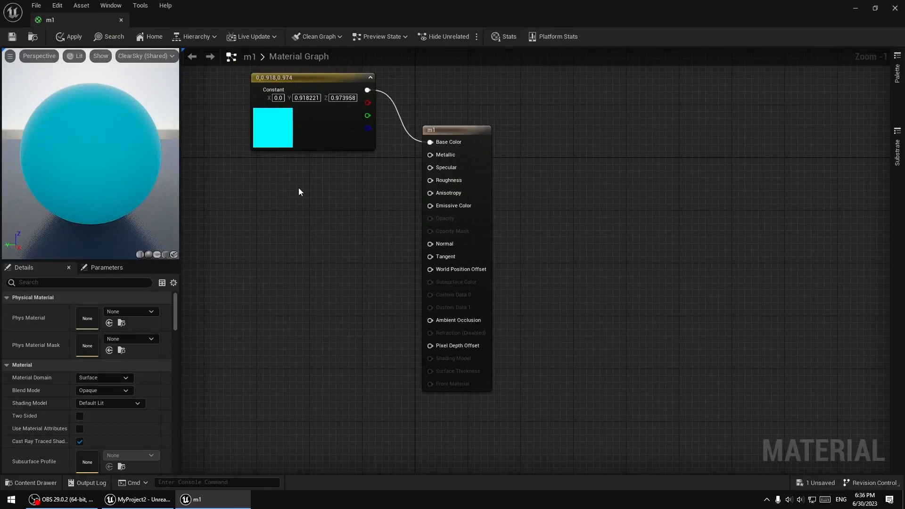
click(271, 204)
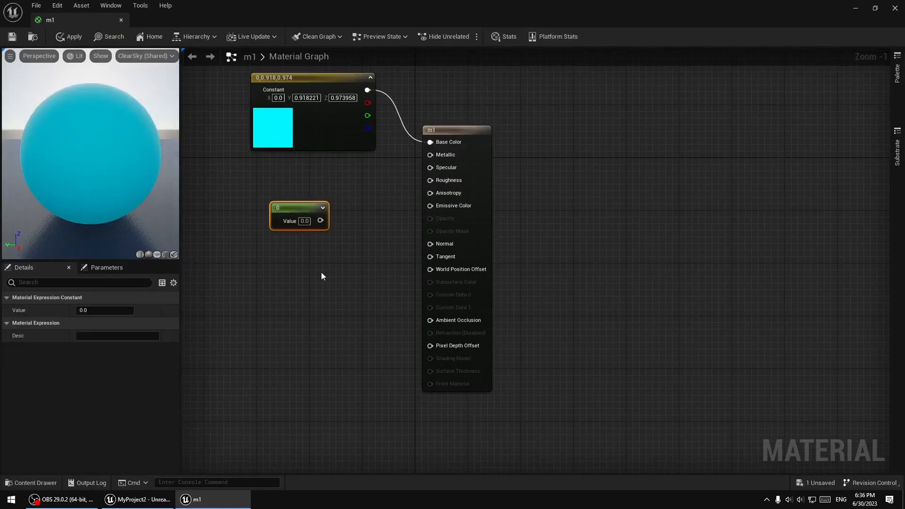
drag(320, 221, 432, 155)
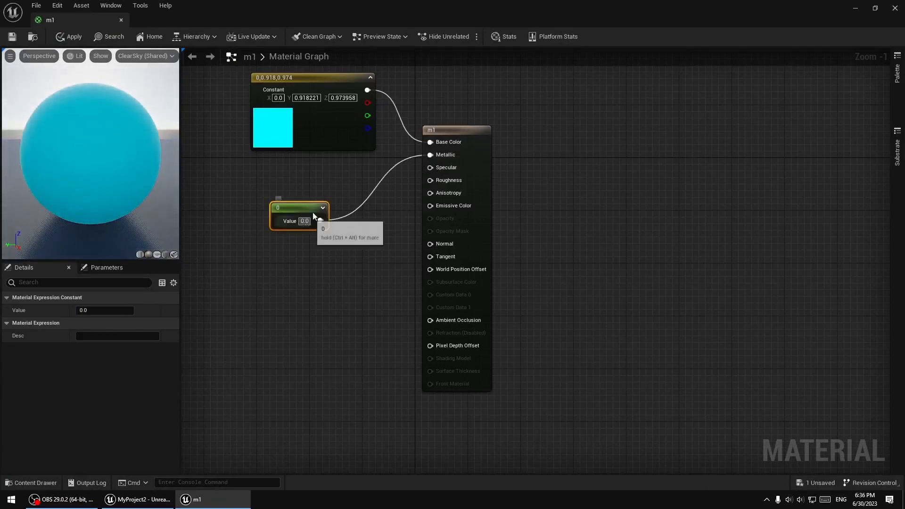
drag(300, 209, 312, 204)
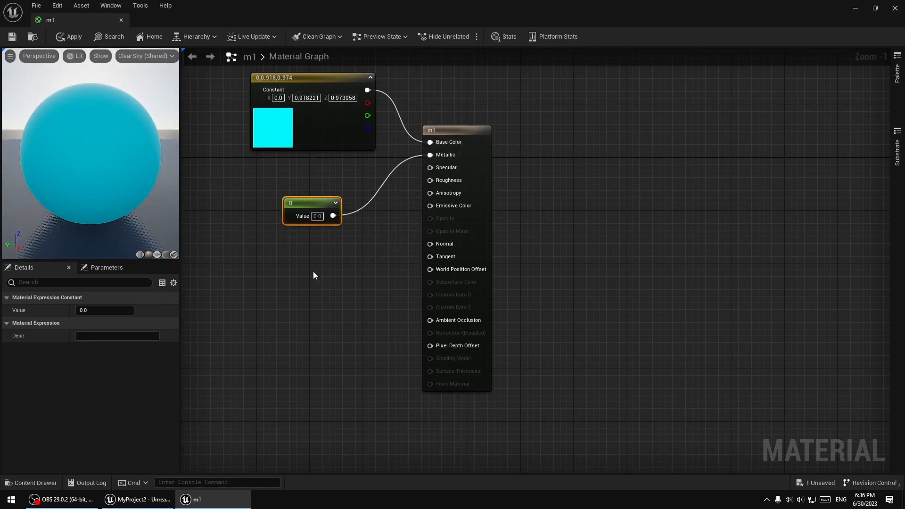
- Test values 1 and 10 in the Constant node feeding Metallic, reset it to 0 and deselect the node
click(317, 216)
text(1)
key(Return)
text(10)
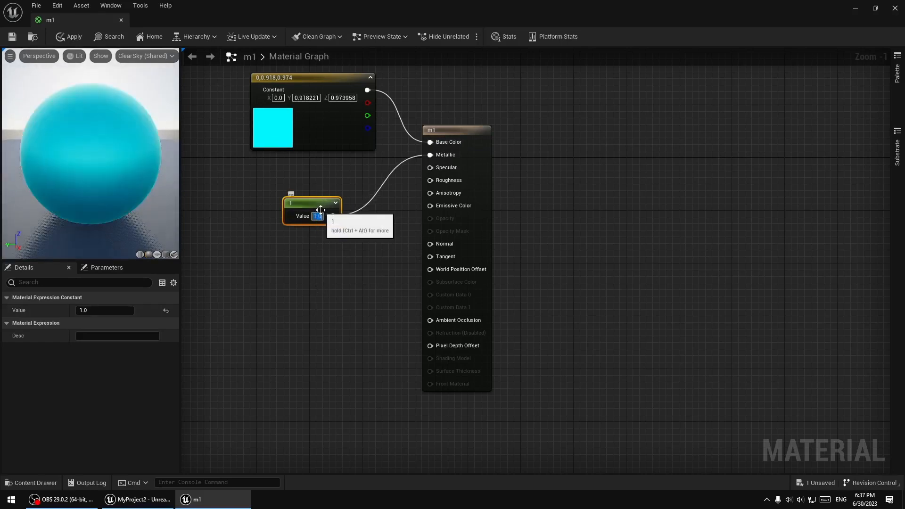
key(Return)
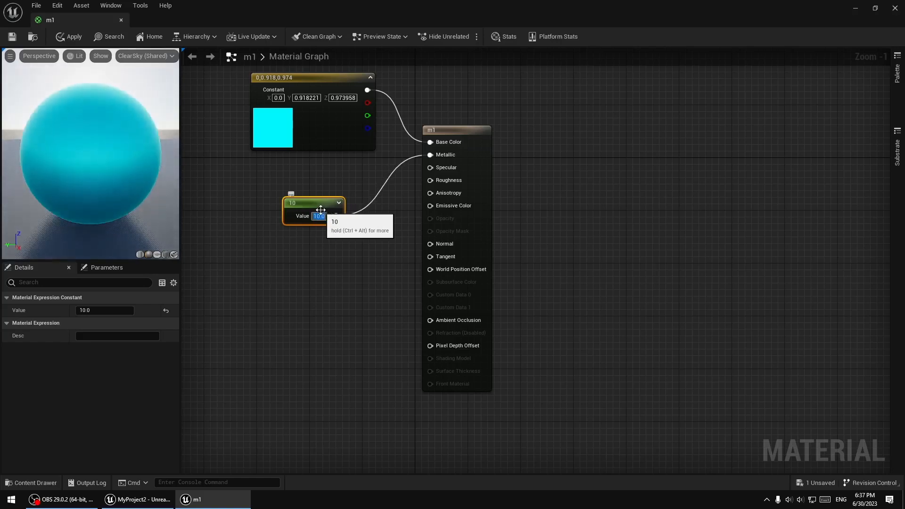
text(0)
key(Return)
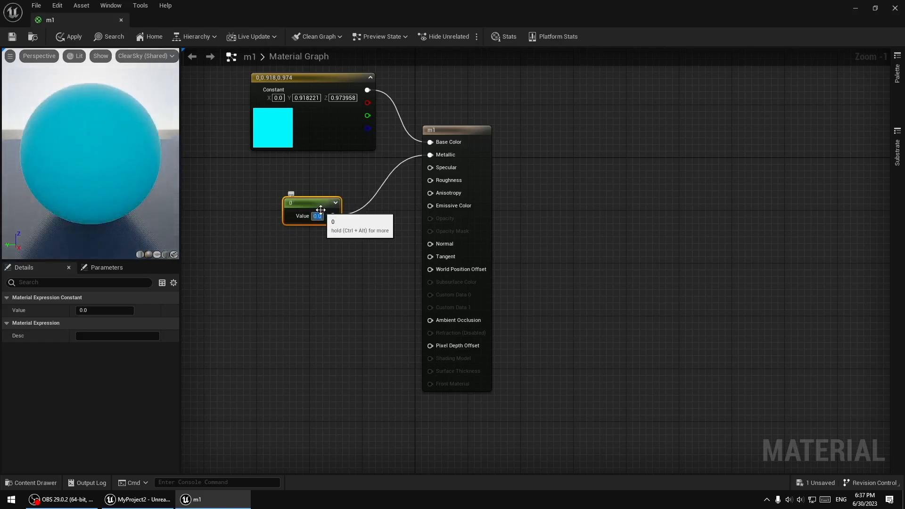
click(336, 273)
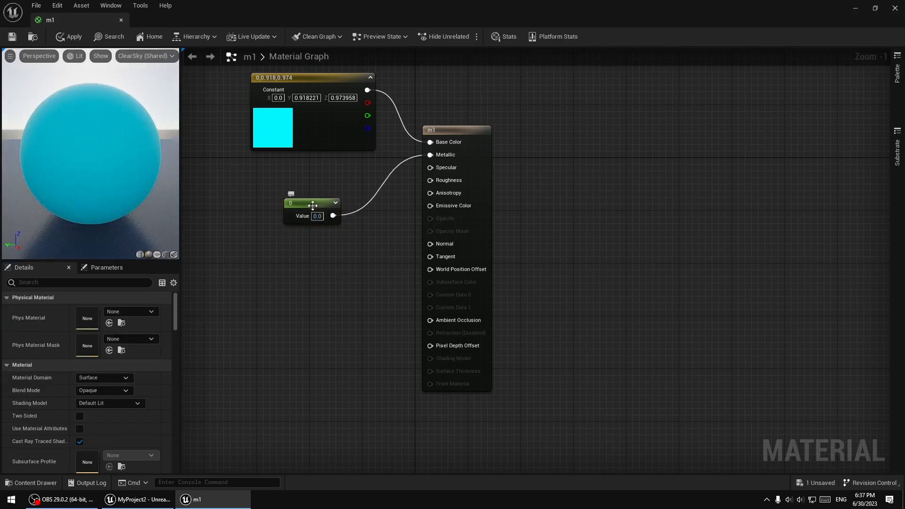
- Set the Constant node feeding Metallic to 1, inspect the preview sphere from another angle and apply the change to m1
drag(312, 206, 319, 205)
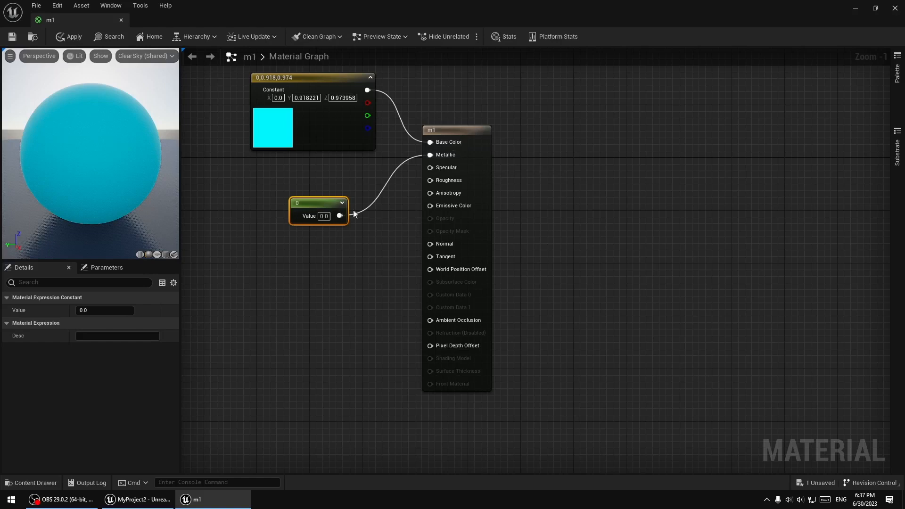
click(324, 216)
text(1)
key(Return)
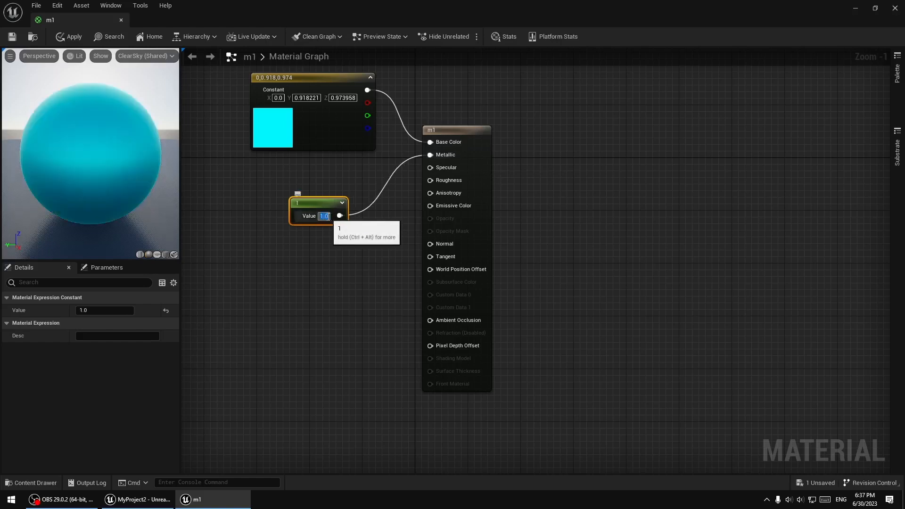
drag(83, 143, 179, 177)
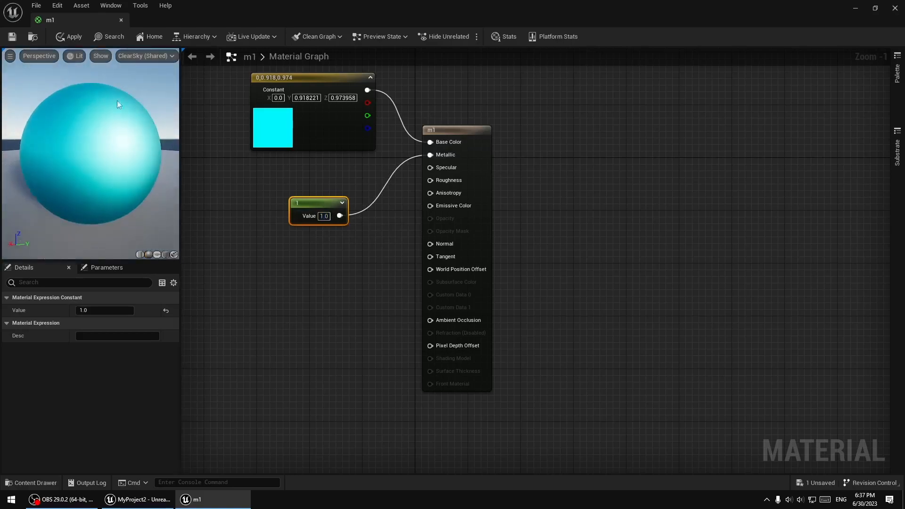
click(68, 36)
- Dock the m1 editor beside the Main level and inspect the sphere in the level, returning to the material graph
drag(64, 21, 285, 24)
click(53, 20)
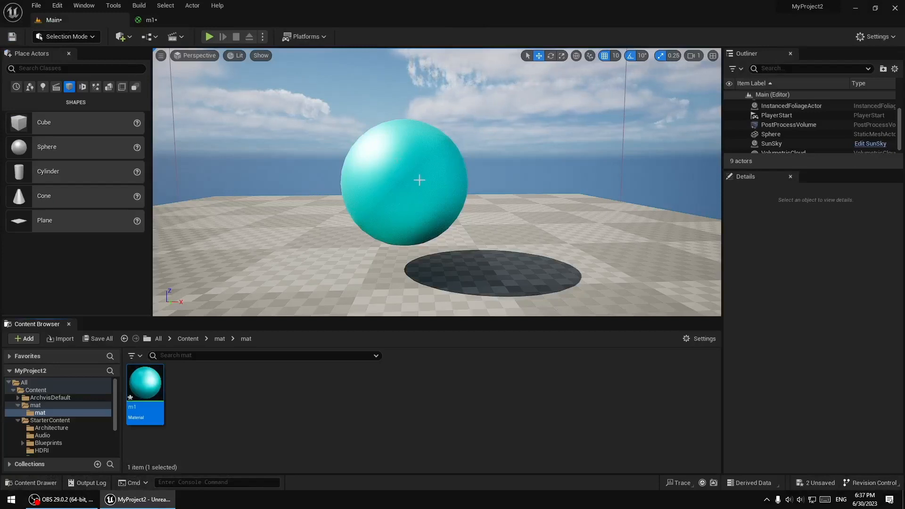
right_drag(420, 180, 407, 179)
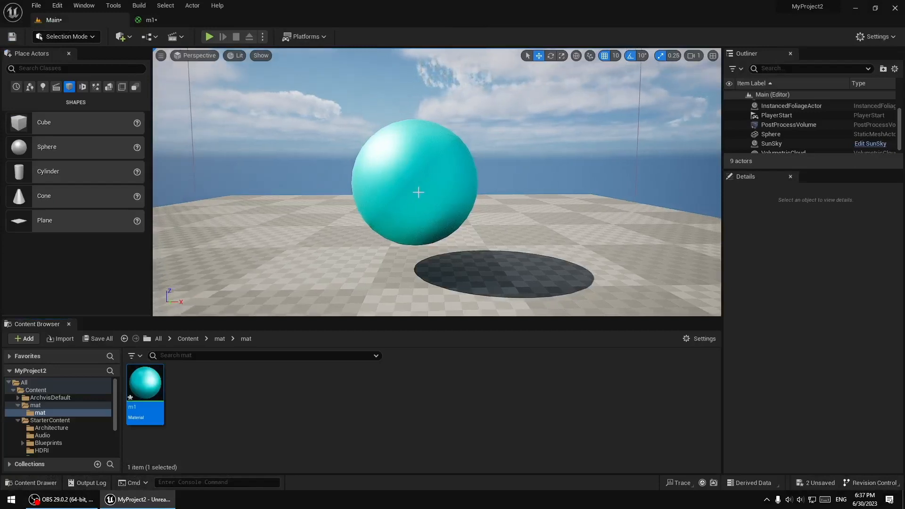
click(152, 20)
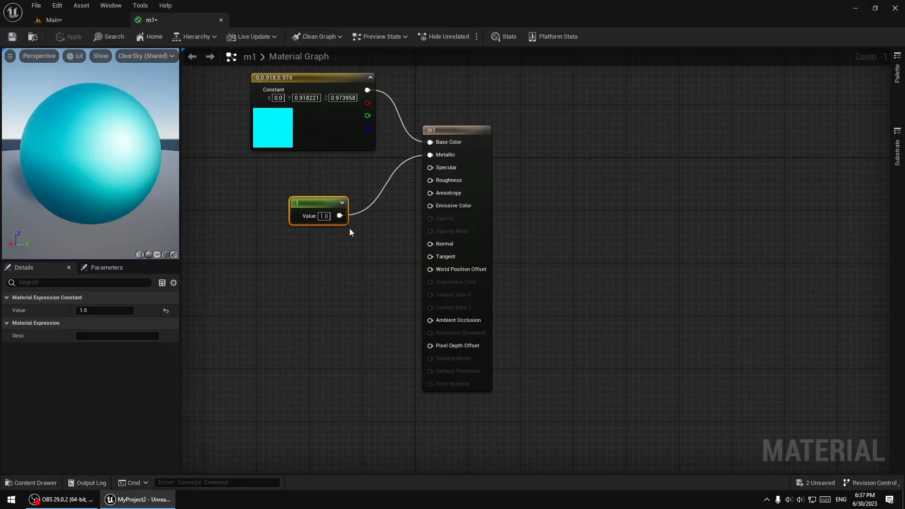
- Set the Constant node feeding Metallic to 0.2, apply it and compare the sphere in the level
click(325, 216)
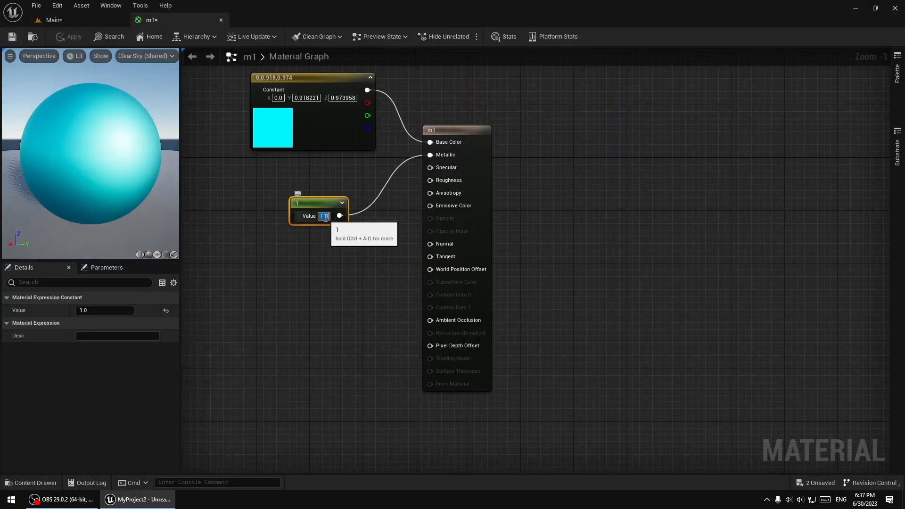
text(0.2)
key(Return)
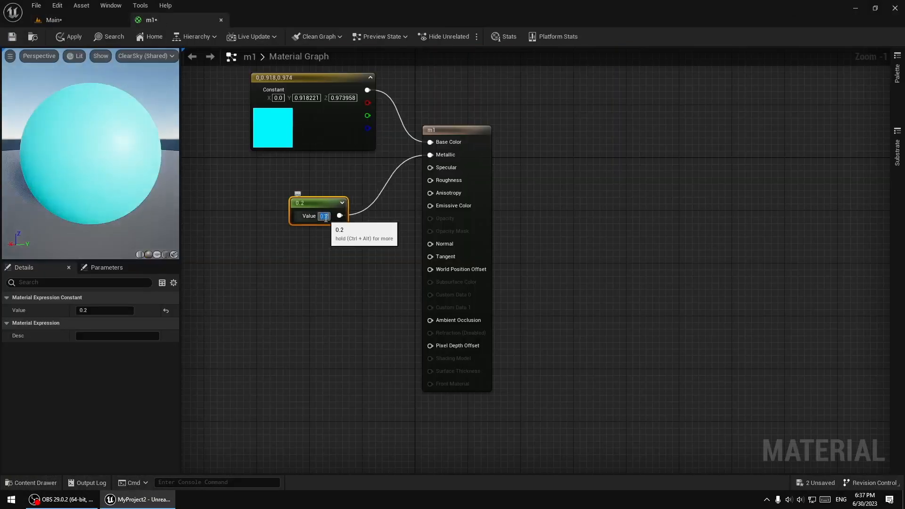
click(69, 36)
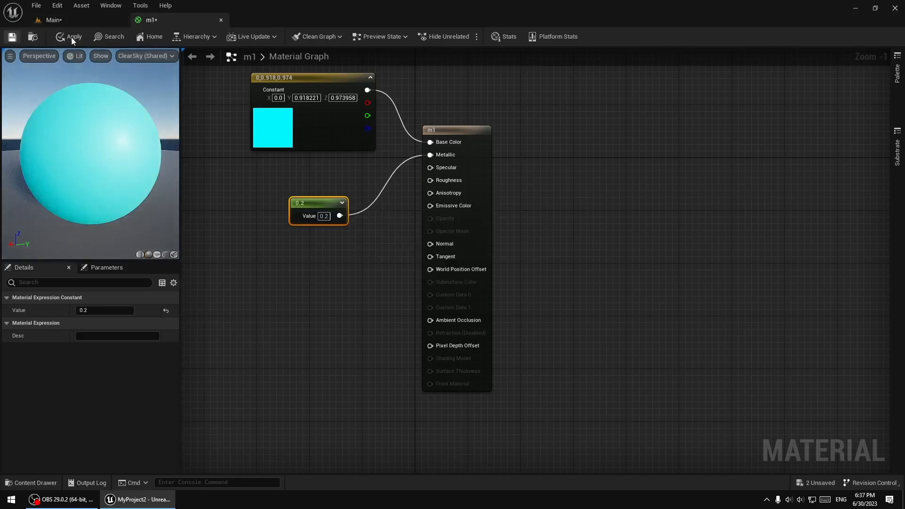
click(73, 20)
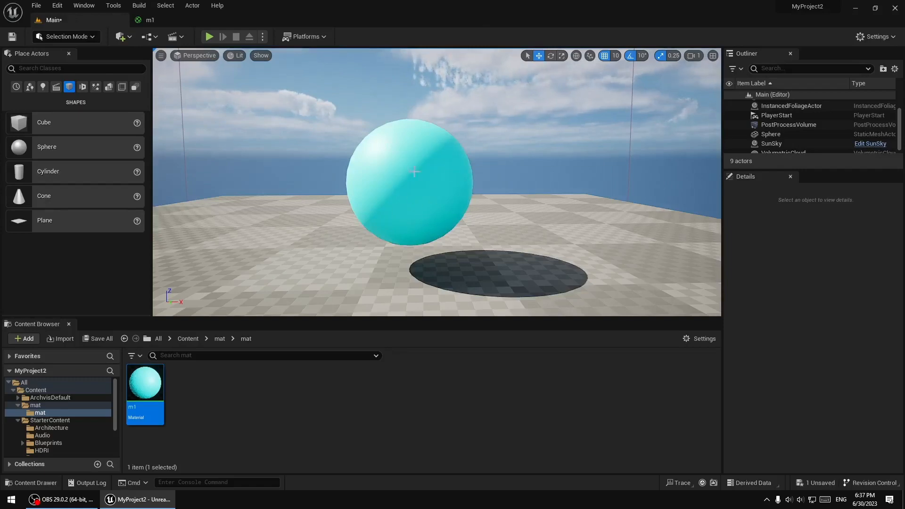
click(172, 21)
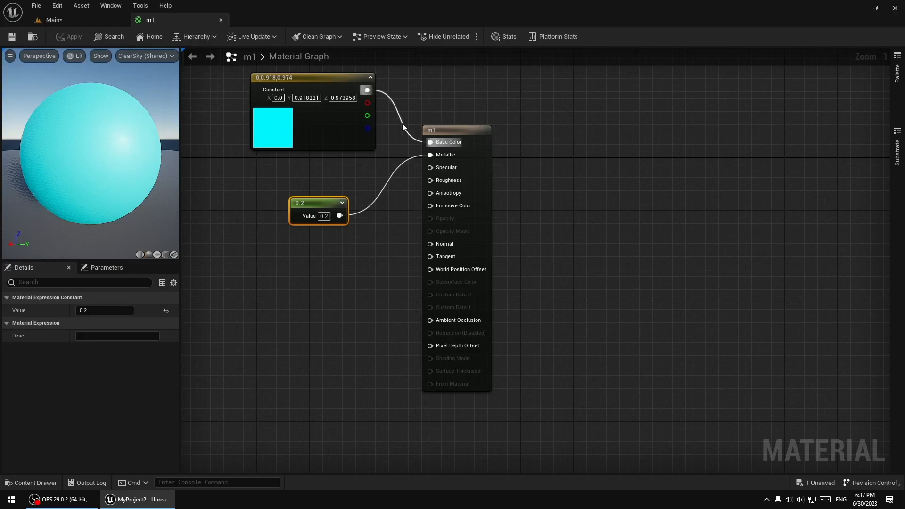
- Disconnect the Base Color and Metallic inputs of m1 and move both constant nodes further away from the material node
alt+click(430, 142)
alt+click(430, 154)
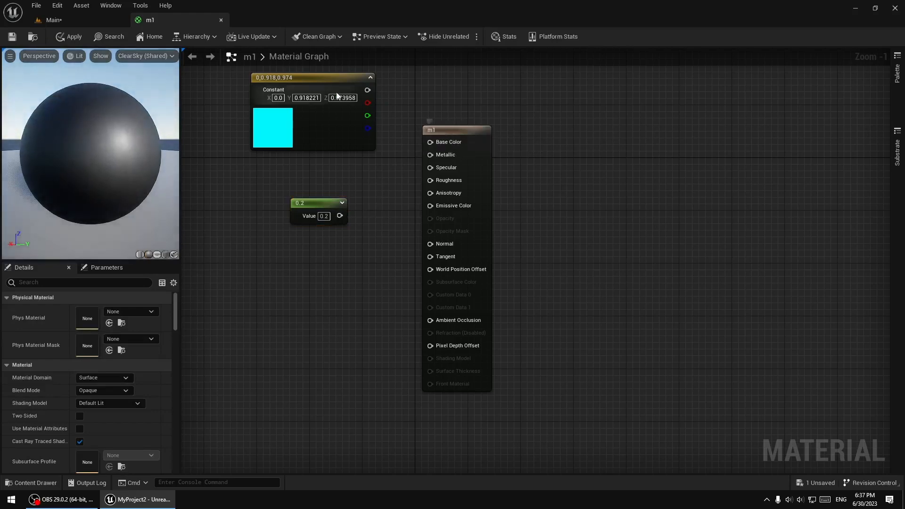
click(283, 75)
drag(283, 76, 184, 62)
drag(312, 203, 235, 207)
click(319, 186)
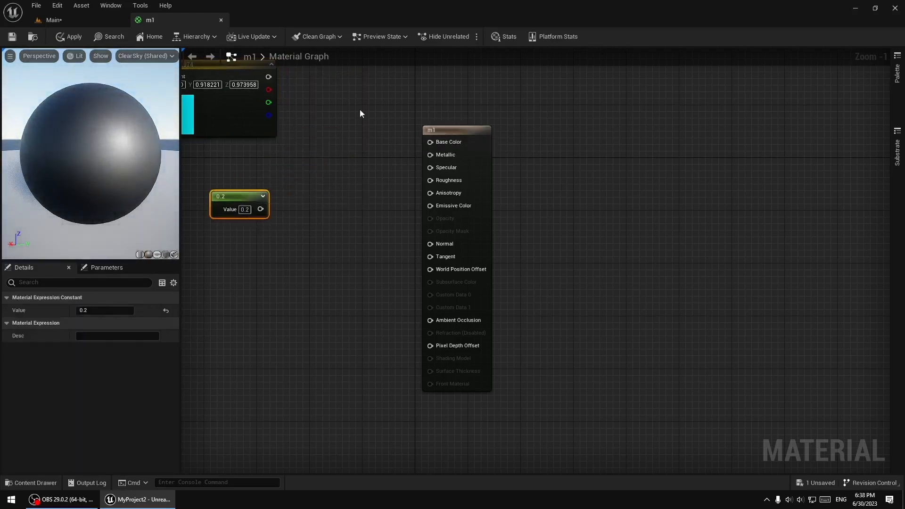
- Add a Constant node connected to Base Color, set it to 1, apply it and view the sphere in the level
click(357, 111)
click(345, 115)
drag(376, 119, 428, 142)
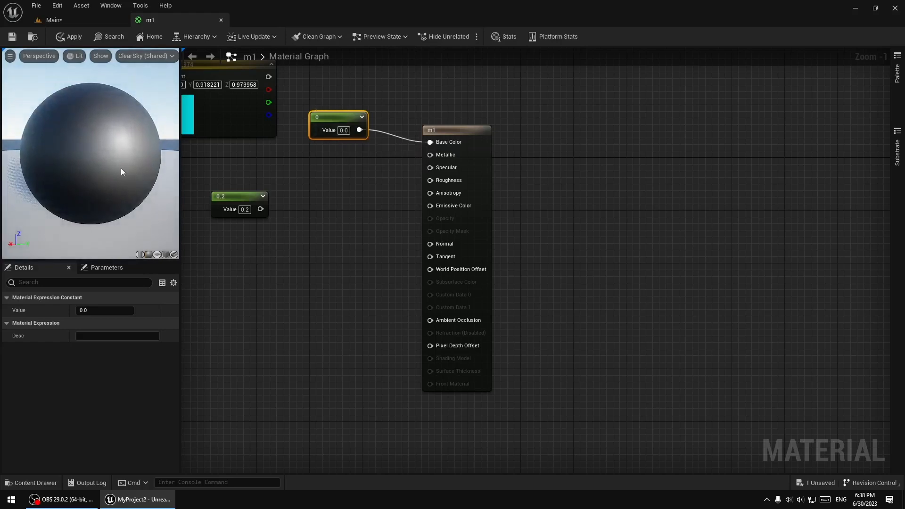
click(343, 130)
text(1)
key(Return)
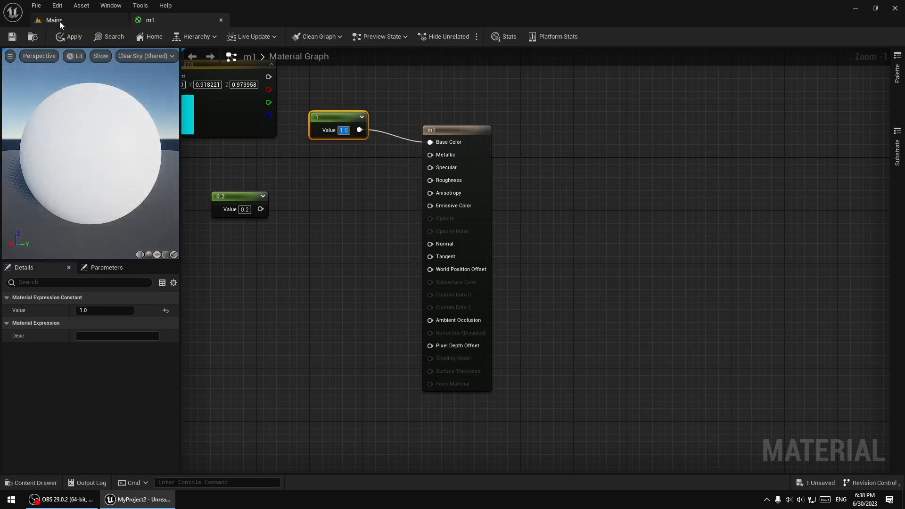
click(70, 36)
click(74, 21)
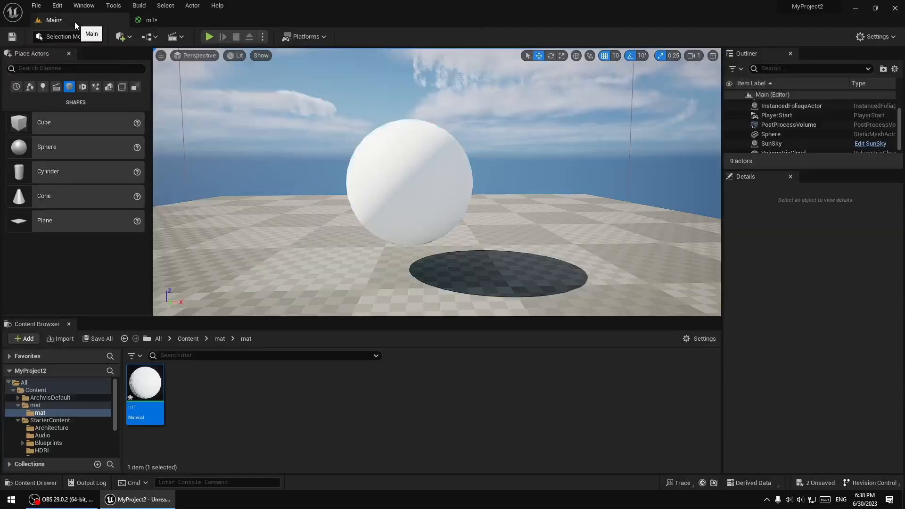
- Undock the m1 editor as a floating window beside the level sphere, with the Base Color Constant node in view
click(194, 21)
drag(193, 50, 523, 181)
right_drag(695, 324, 627, 308)
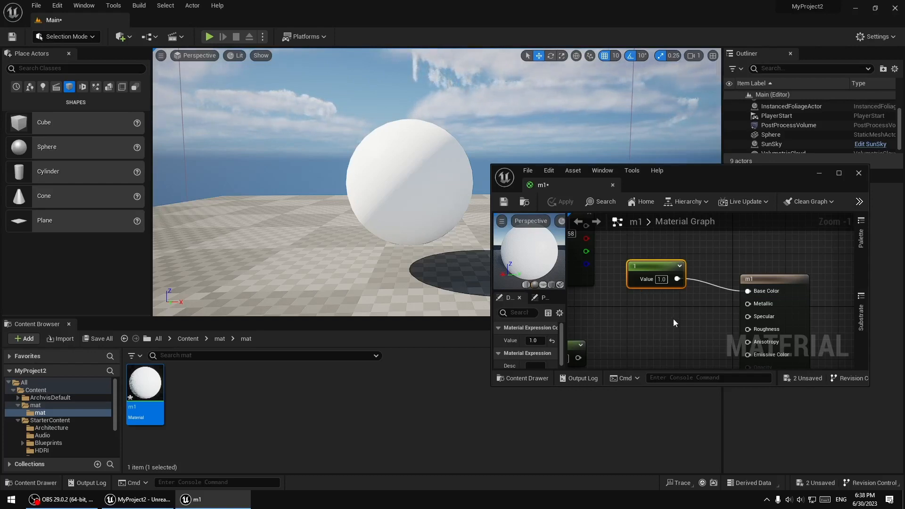
right_drag(670, 320, 662, 311)
- Test values 0 and 1 in the Constant node feeding Base Color, applying each to the level sphere
click(654, 270)
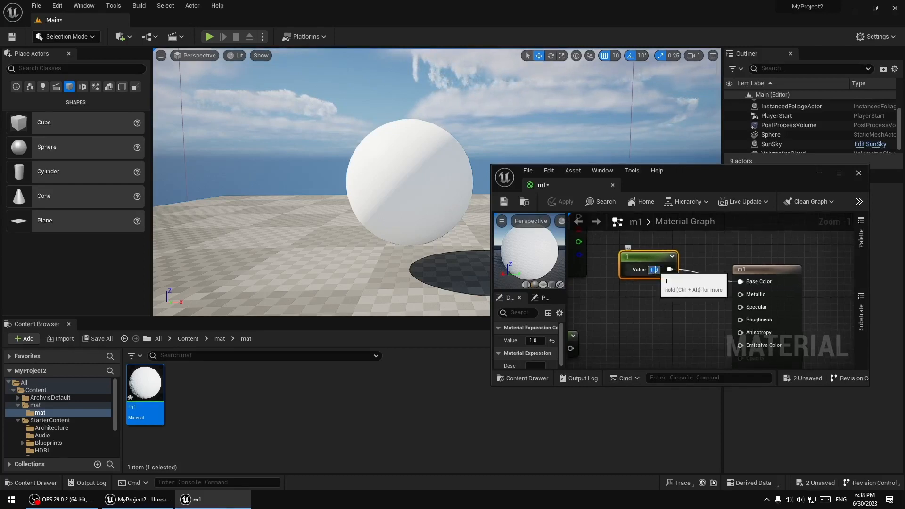
text(0)
key(Return)
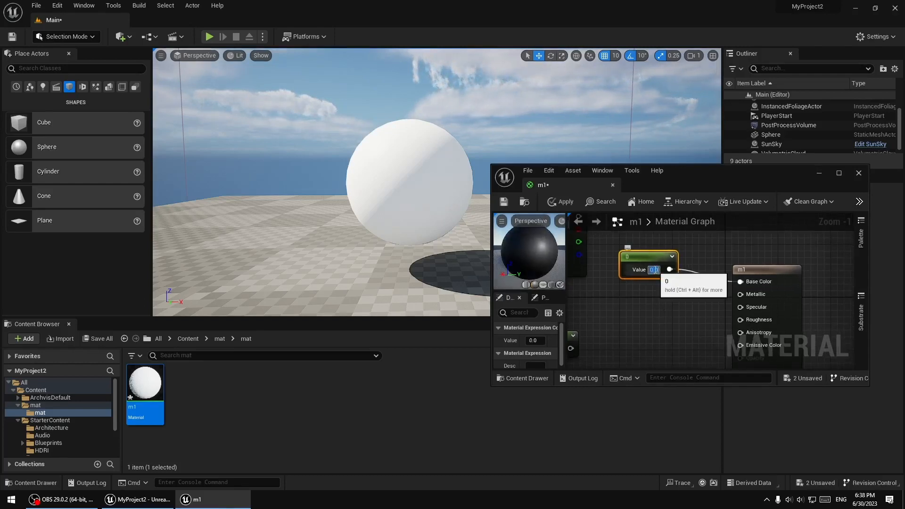
click(563, 201)
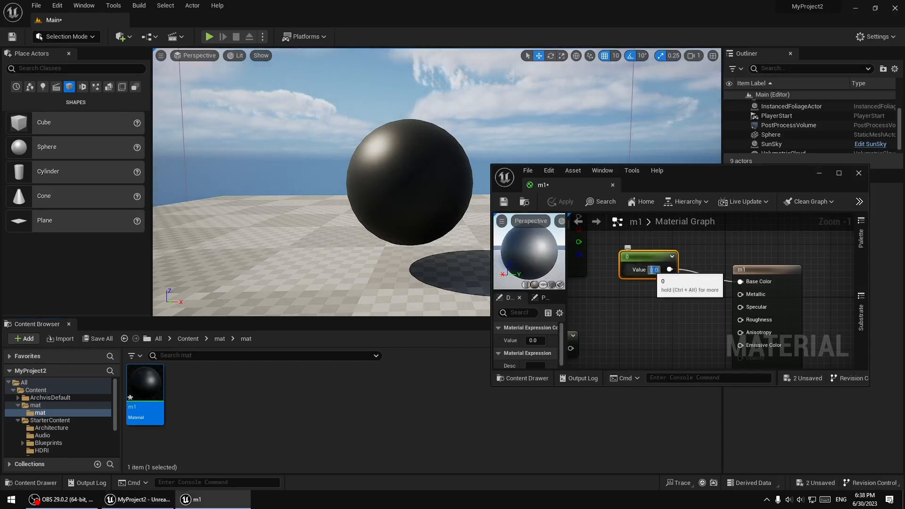
text(1)
key(Return)
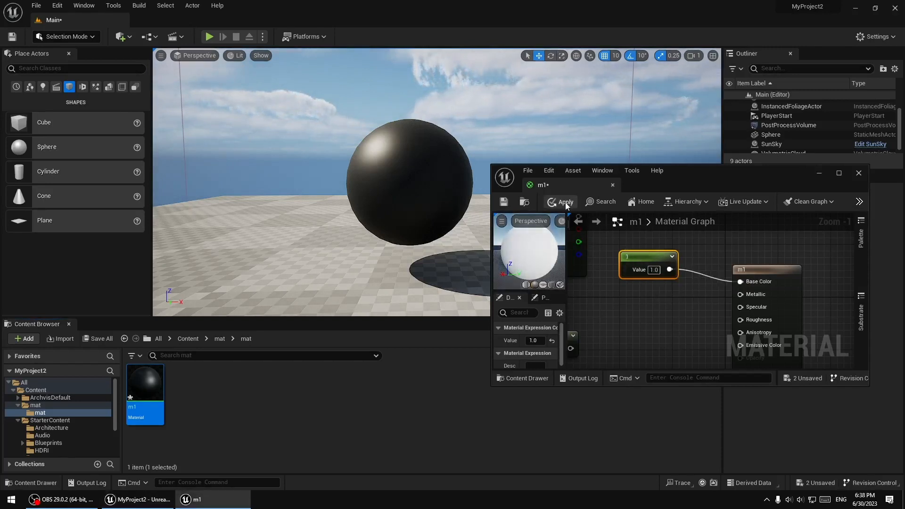
click(566, 203)
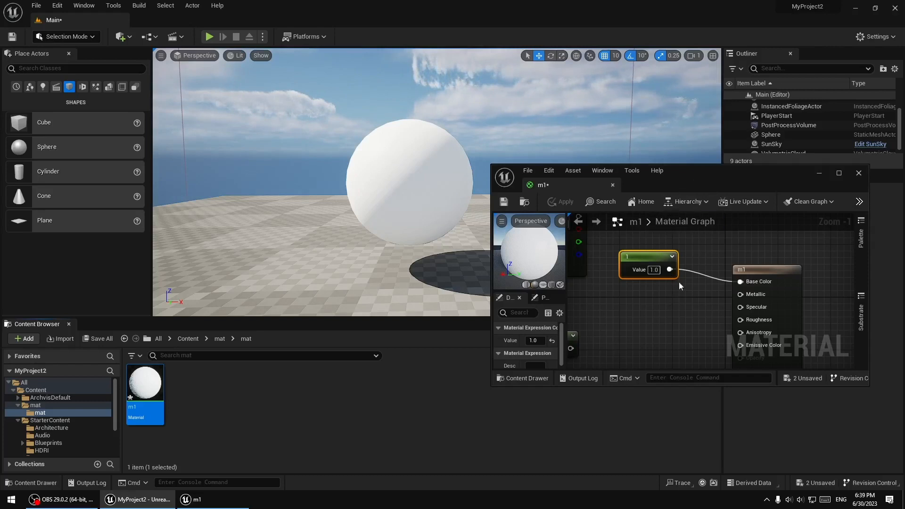
- Set the Constant node feeding Base Color to 0.5 and apply it to the level sphere
click(655, 269)
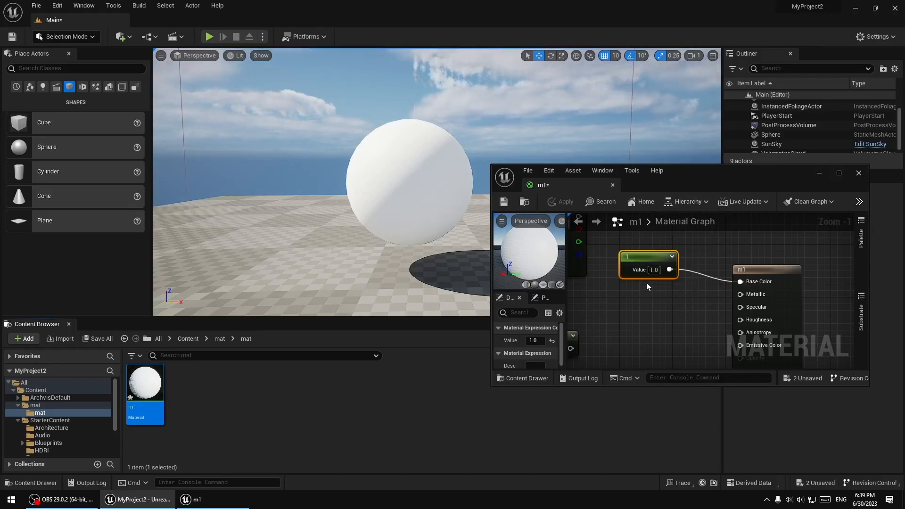
drag(679, 170, 645, 168)
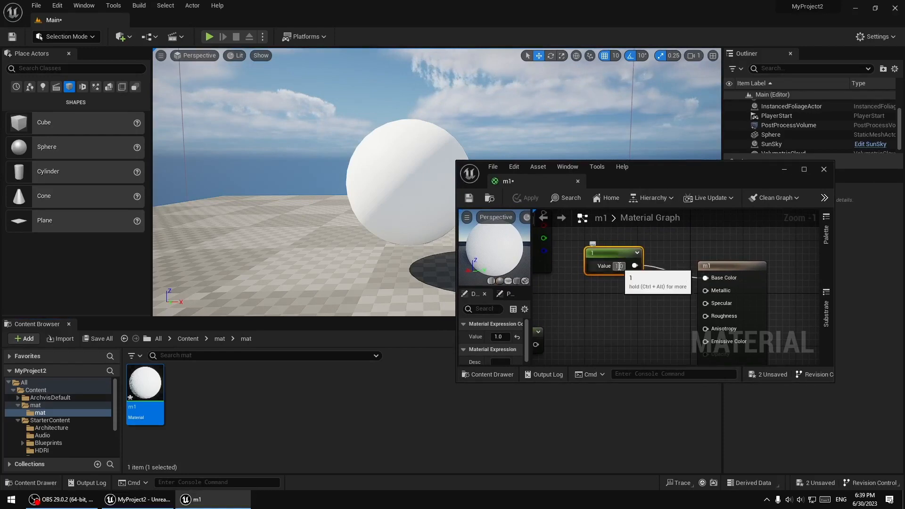
text(0.5)
key(Return)
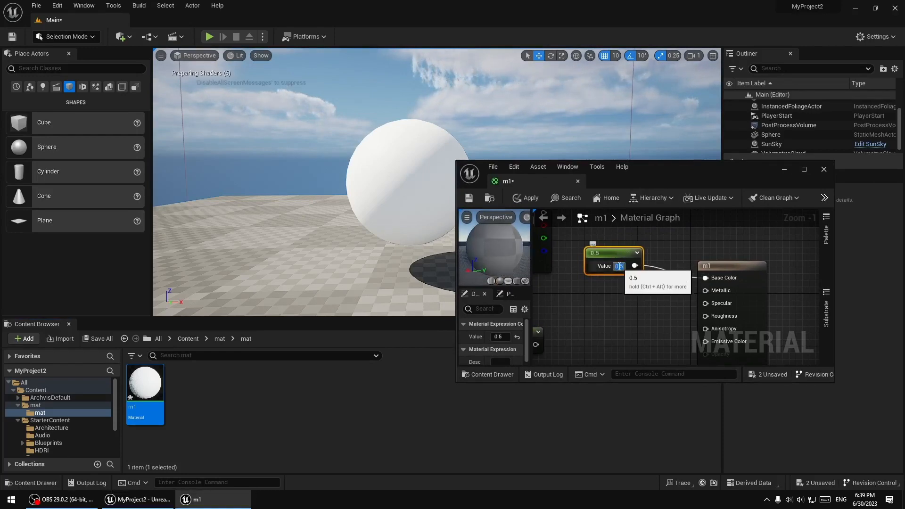
click(526, 198)
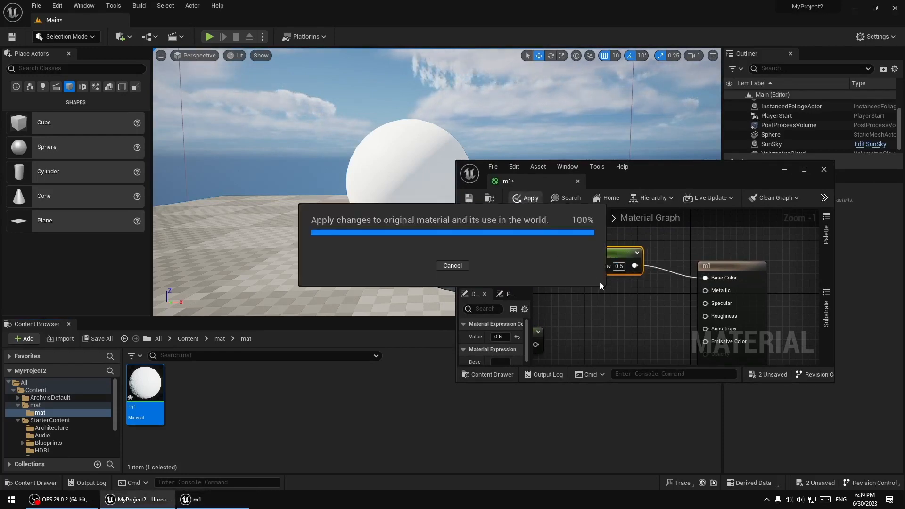
- Set the Constant node feeding Base Color to 0.1, apply it and move the m1 editor clear of the sphere
click(619, 267)
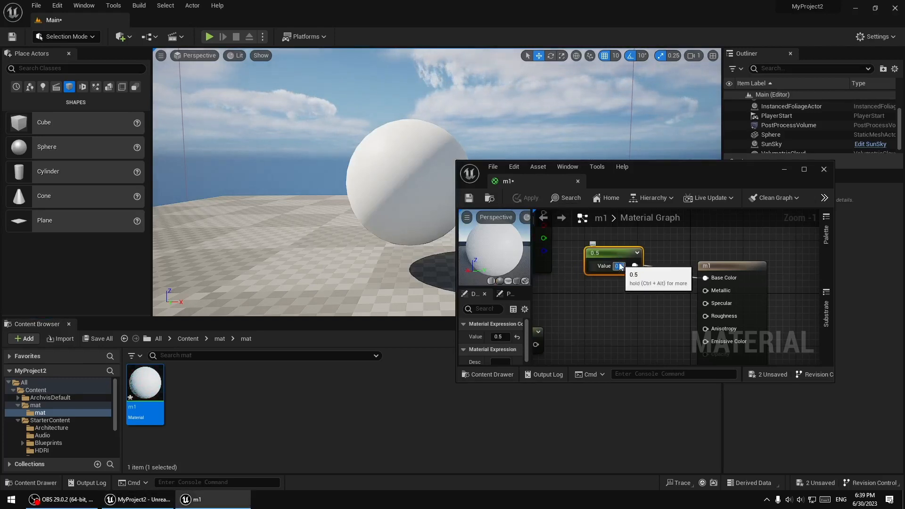
text(0.1)
key(Return)
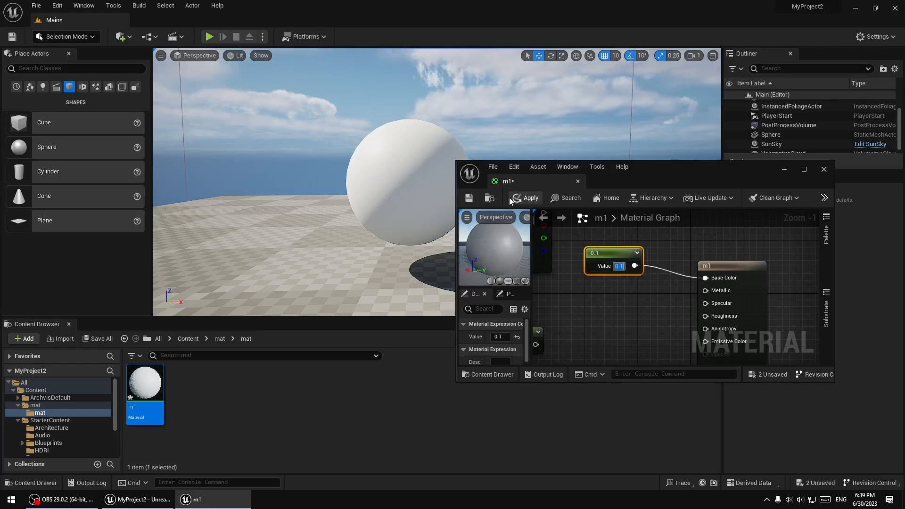
click(524, 199)
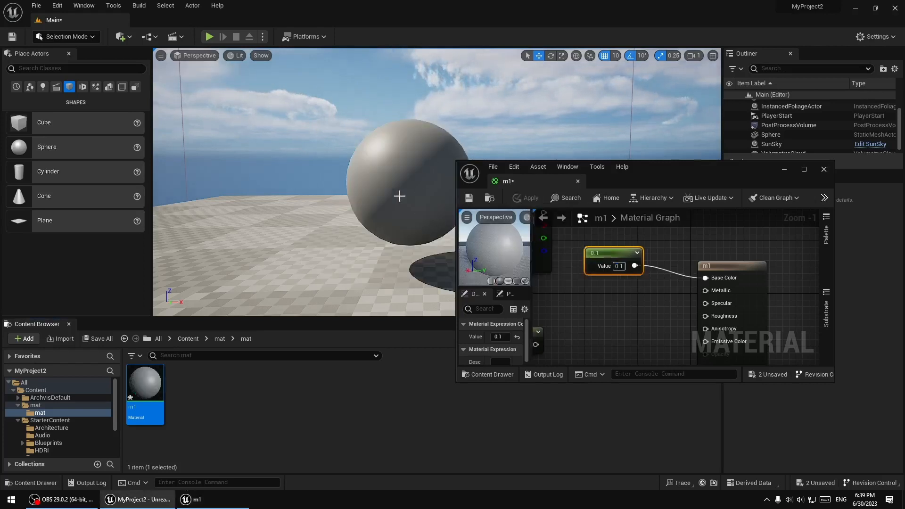
drag(625, 177, 681, 163)
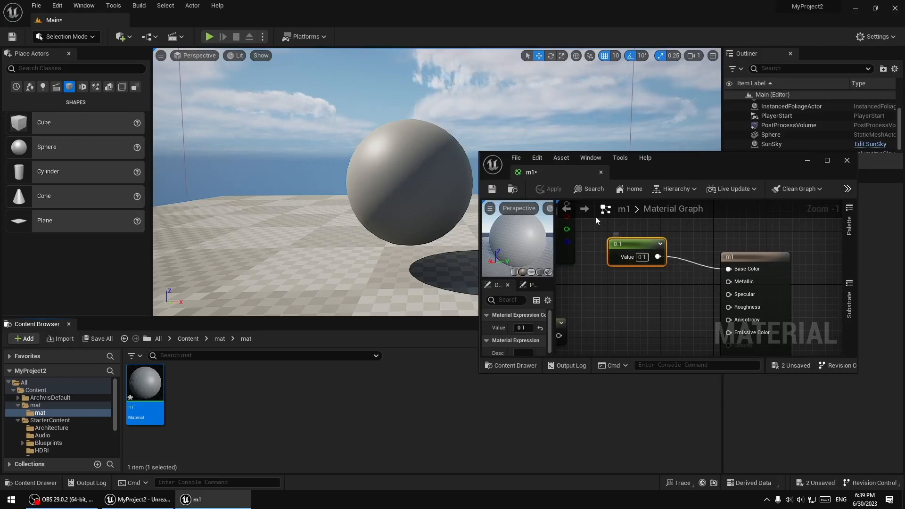
- Disconnect and delete the Constant node feeding Base Color, docking the m1 editor back beside the Main level
alt+click(683, 260)
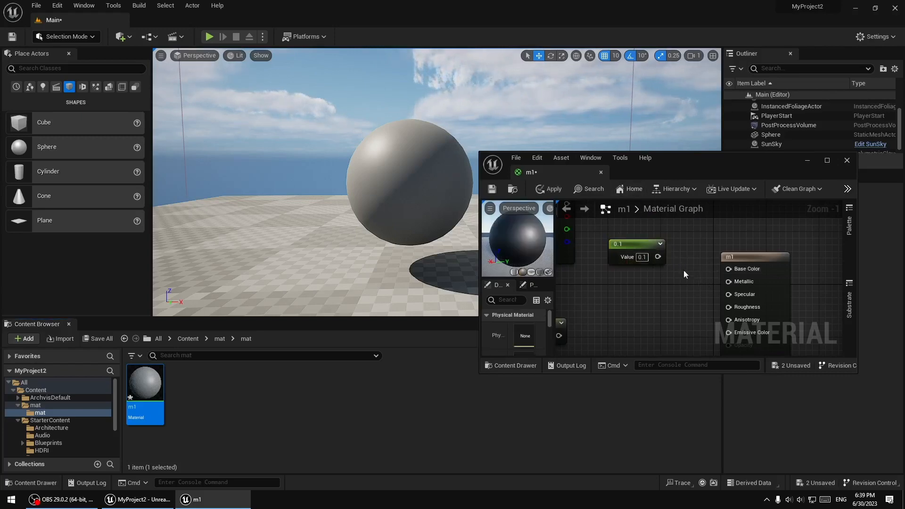
scroll(683, 270, down, 3)
drag(530, 172, 264, 14)
scroll(287, 123, up, 2)
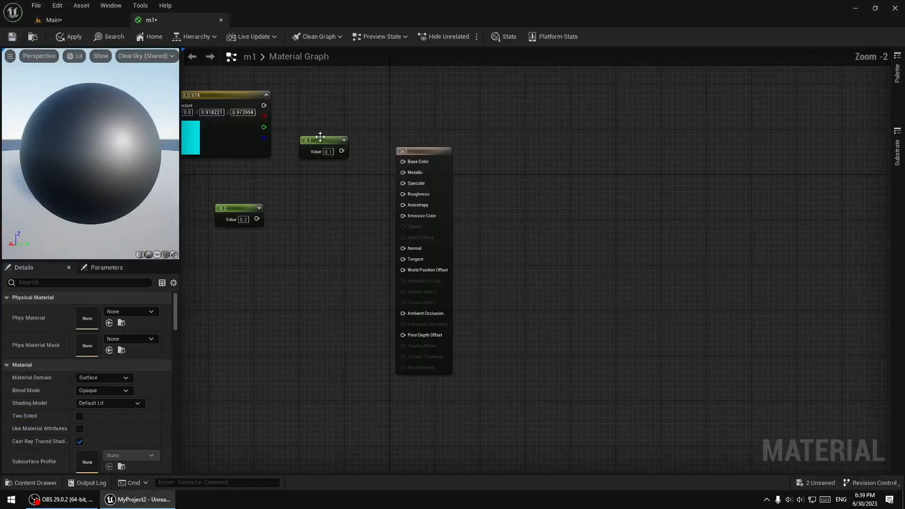
click(320, 137)
key(Delete)
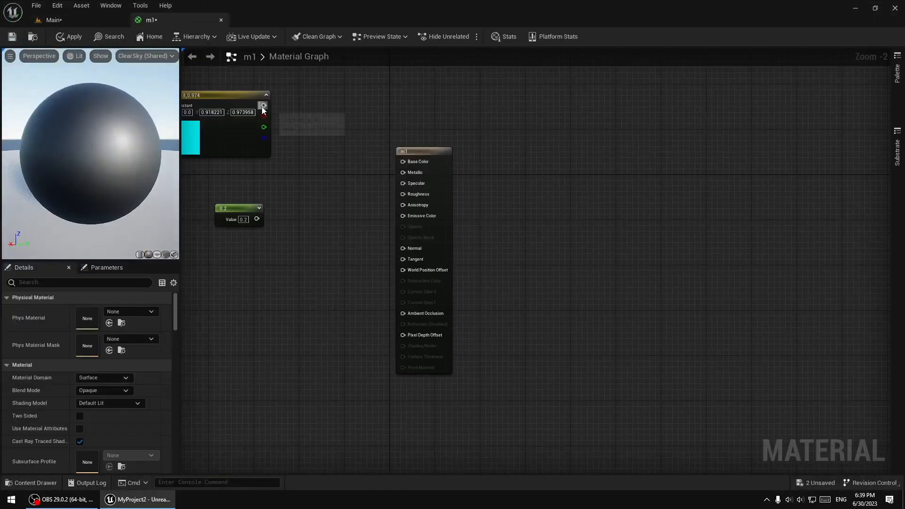
- Reconnect the cyan Constant3Vector node to Base Color and the 0.2 Constant node to Metallic
drag(264, 105, 403, 161)
drag(256, 219, 403, 173)
right_drag(335, 176, 456, 184)
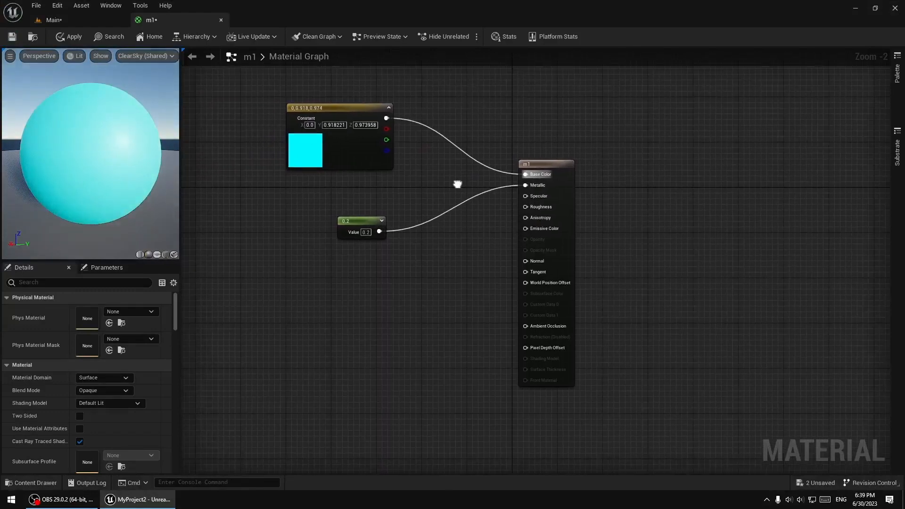
- Set the Constant node feeding Metallic to 0
scroll(359, 209, up, 2)
click(364, 232)
text(0)
key(Return)
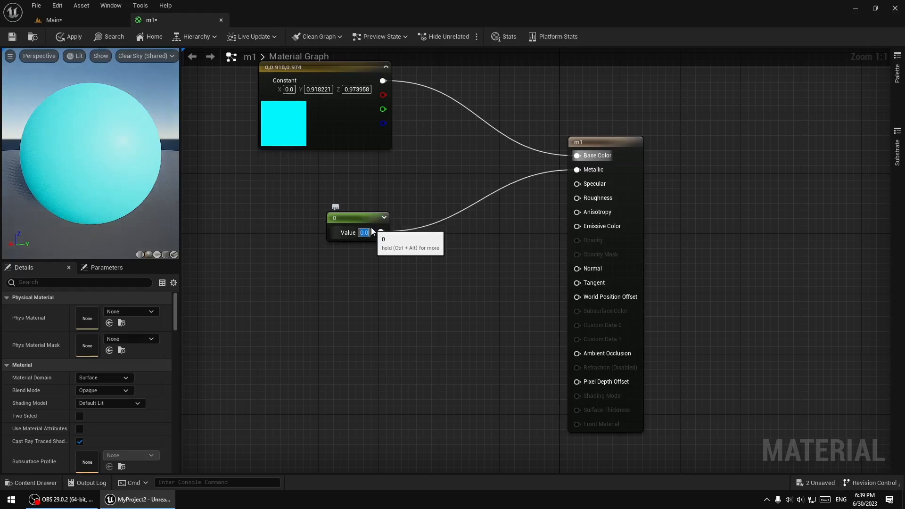
- Set the Constant node feeding Metallic to 1
text(1)
key(Return)
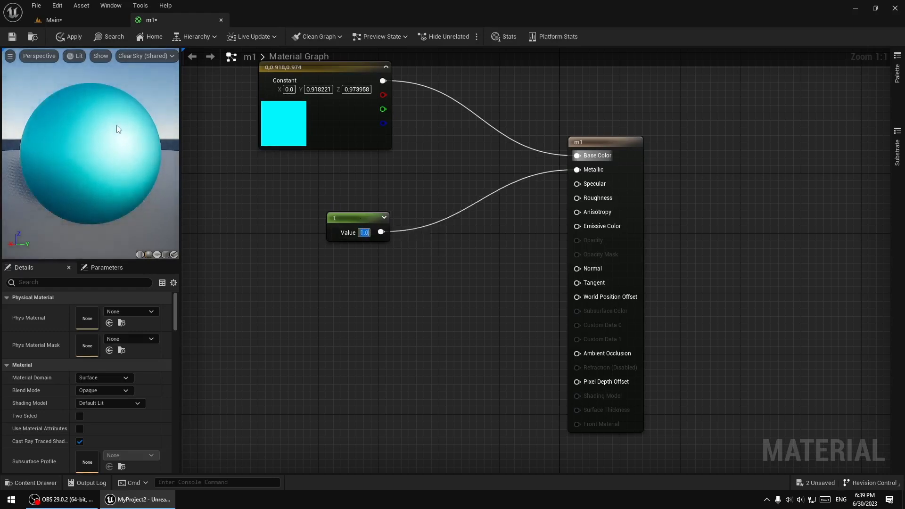
click(411, 280)
- Recolor the Constant3Vector node to pinkish red (1.0, 0.0, 0.099114), apply it and check the sphere in the Main level
double_click(298, 146)
drag(391, 216, 425, 161)
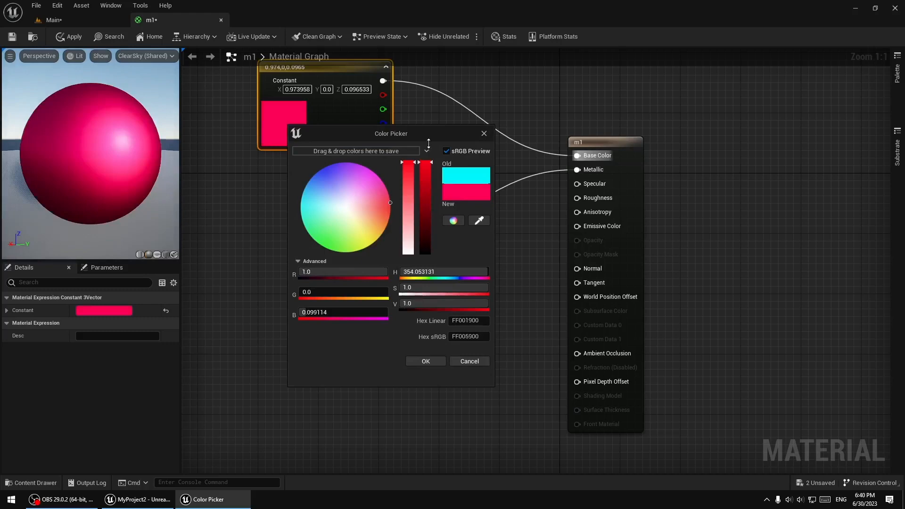
click(437, 361)
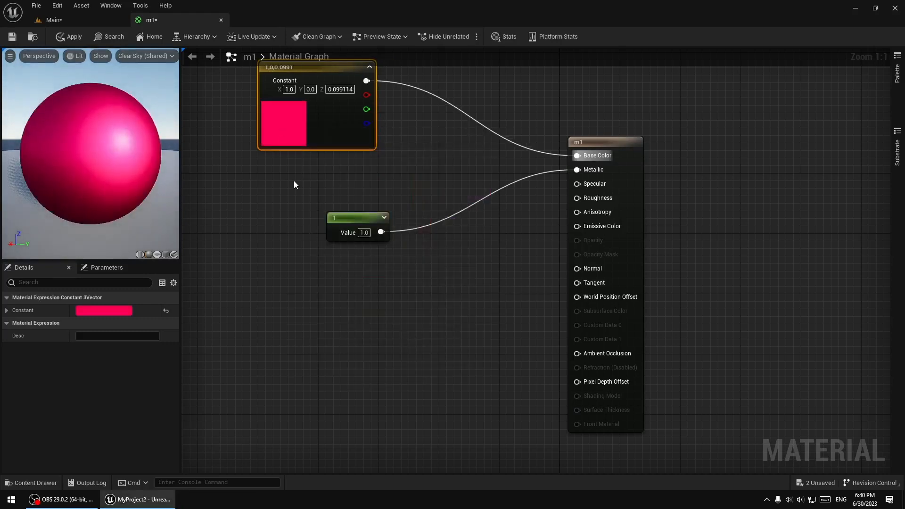
right_drag(294, 184, 313, 195)
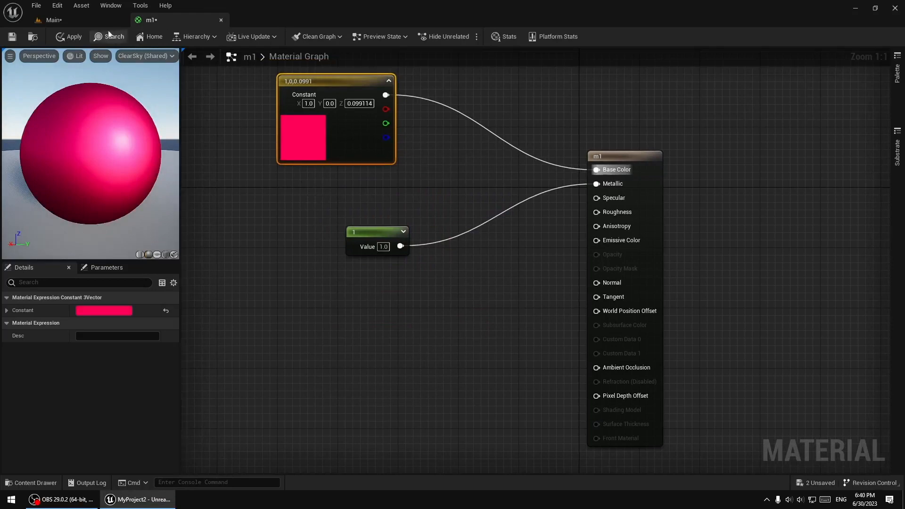
click(66, 36)
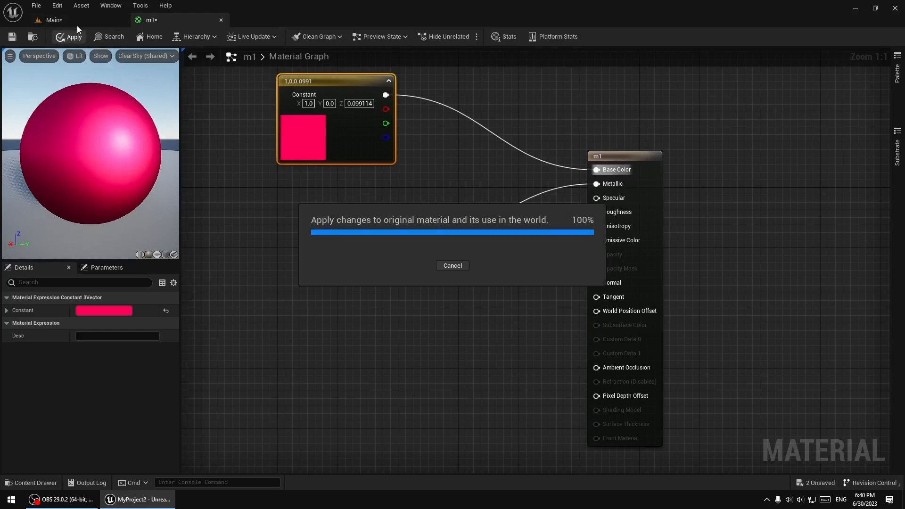
click(92, 17)
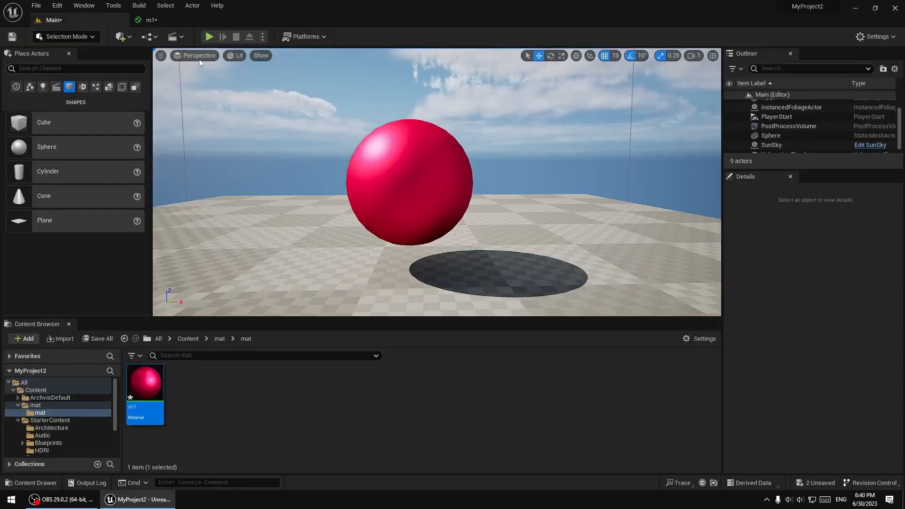
click(154, 23)
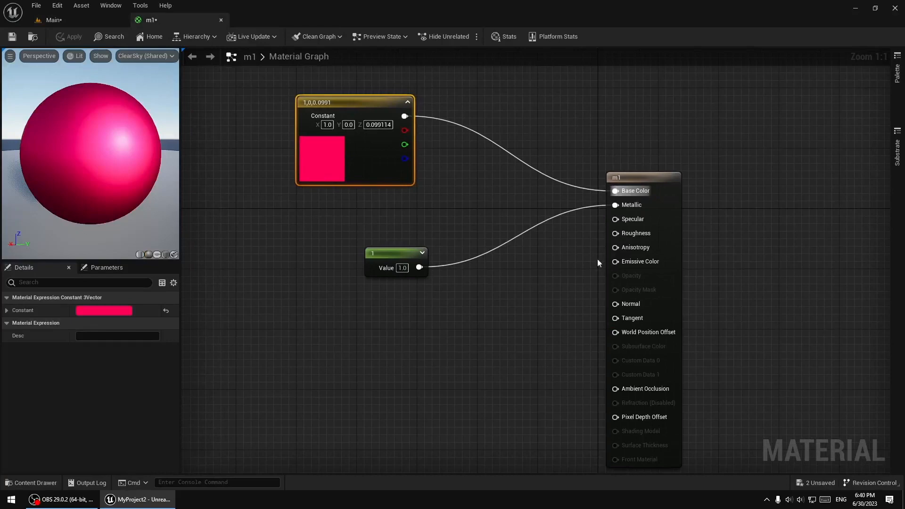
- Move the Constant node up slightly, connect it to Roughness and remove its link to Metallic
right_drag(628, 236, 584, 209)
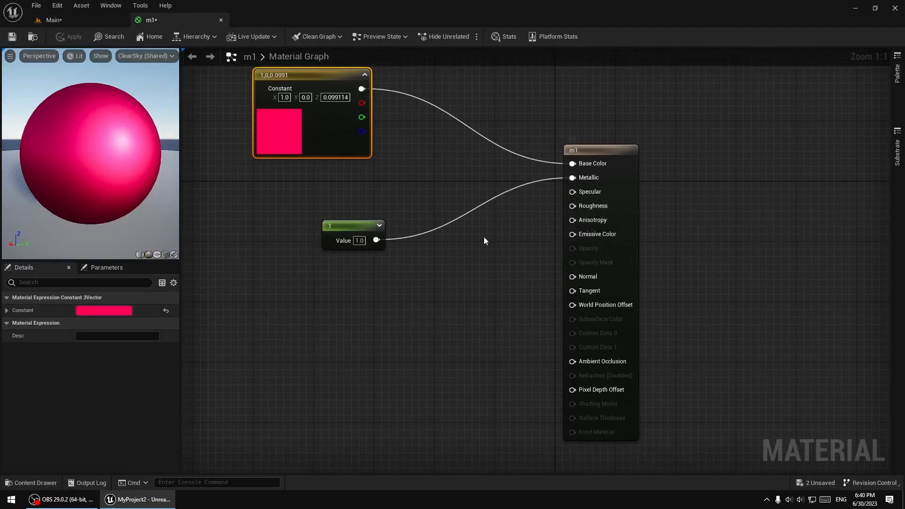
drag(356, 231, 355, 216)
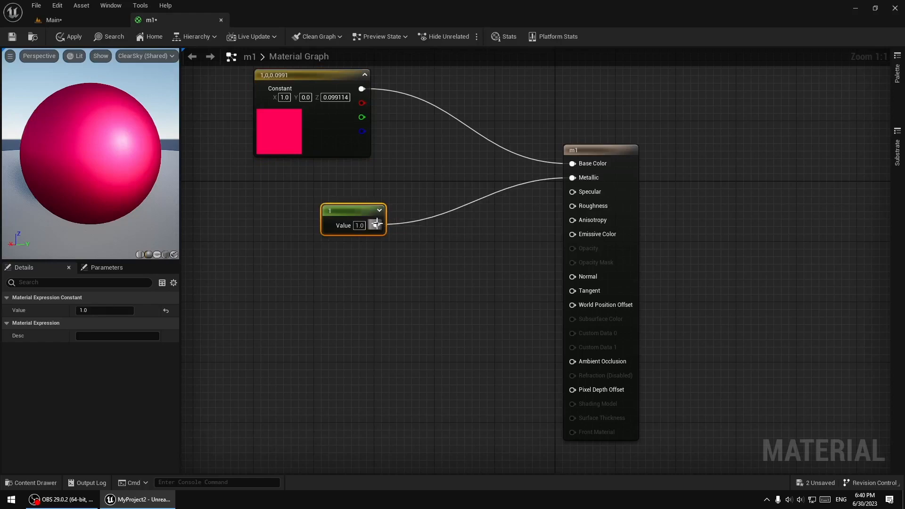
drag(376, 225, 573, 206)
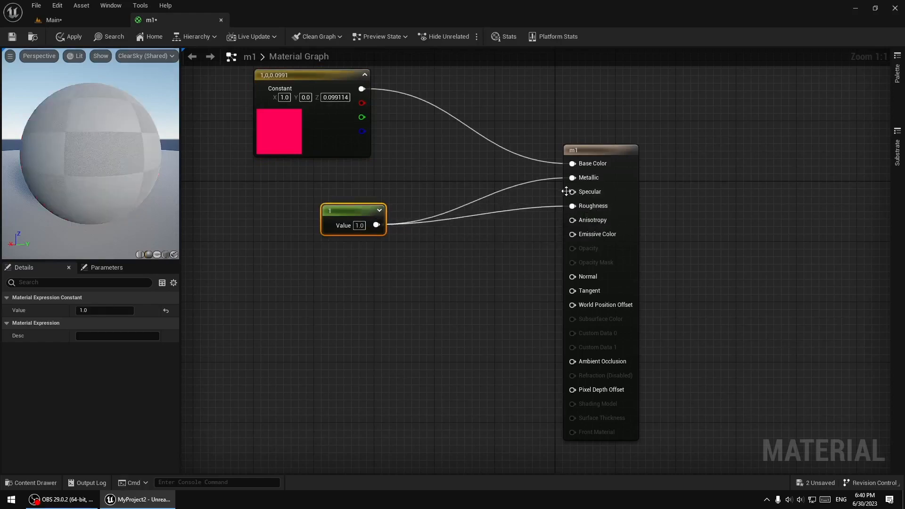
alt+click(545, 180)
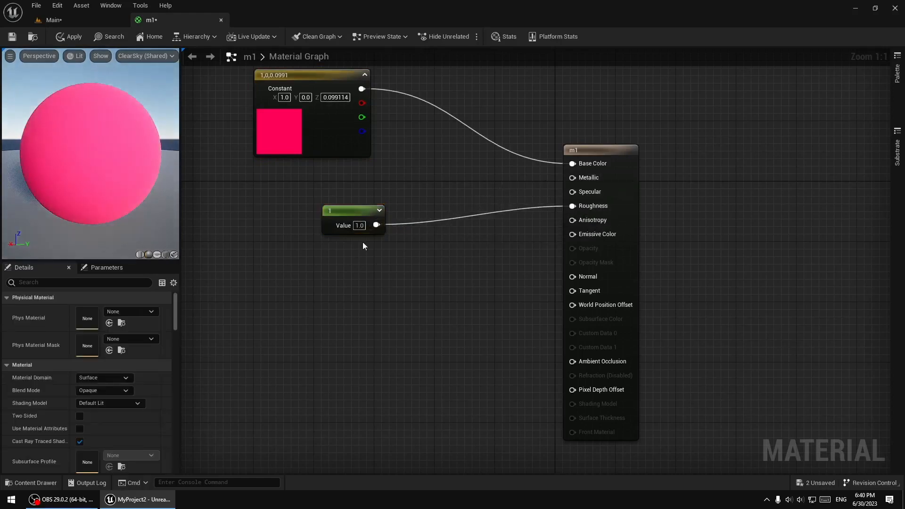
- Set the Constant node feeding Roughness to 0 and apply the change to the material
click(360, 226)
text(0)
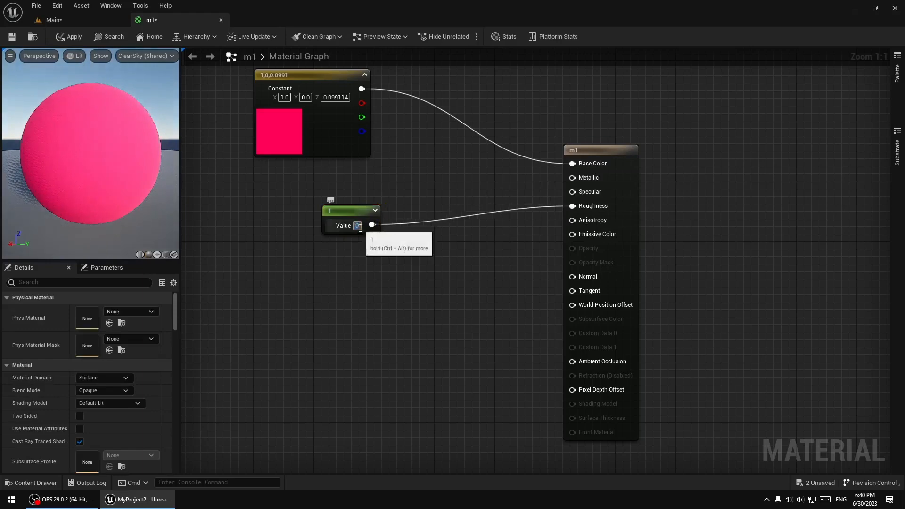
key(Return)
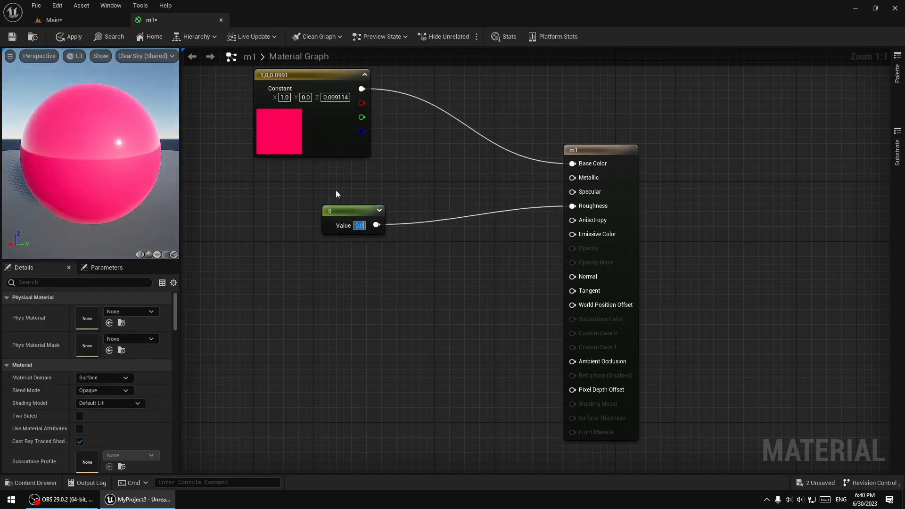
click(76, 36)
- Examine the reflections on the pink sphere in the Main level from near and far, returning to the m1 editor
click(69, 22)
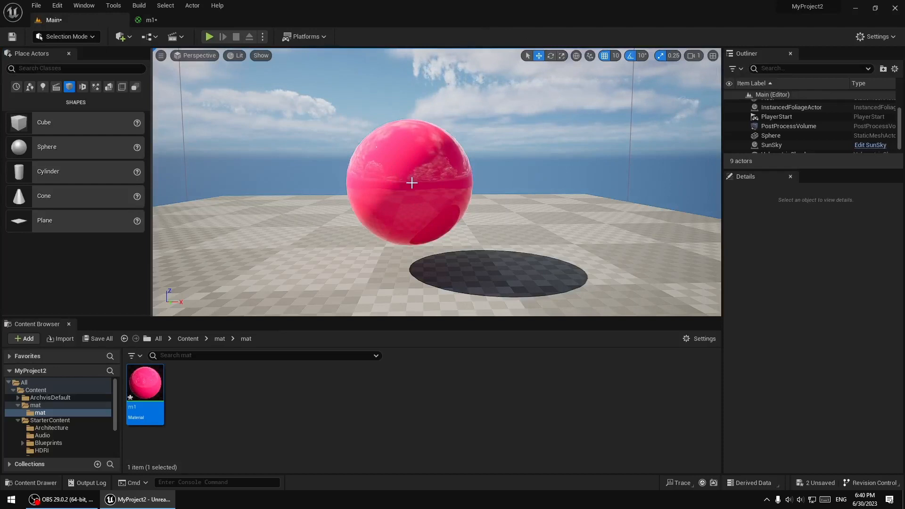
key(w)
key(a)
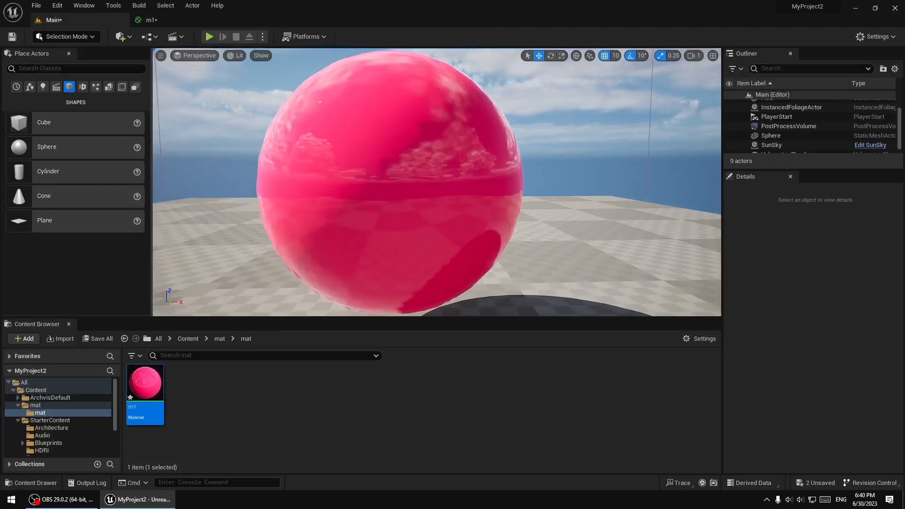
key(s)
key(w)
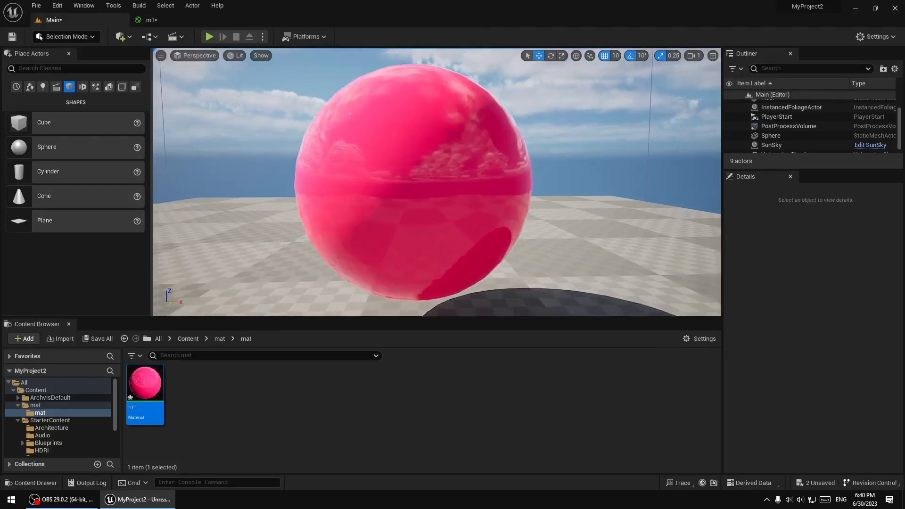
key(s)
click(141, 20)
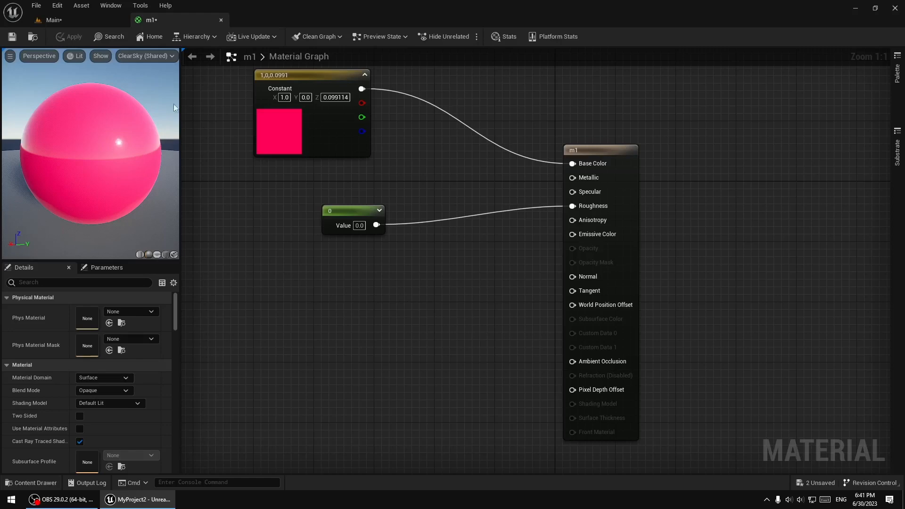
click(80, 22)
right_drag(493, 211, 506, 196)
click(170, 23)
- Darken the Constant3Vector color to a very dark red (0.015625, 0.0, 0.001549), apply it and inspect the sphere in the Main level
double_click(309, 138)
drag(418, 172, 418, 260)
click(419, 369)
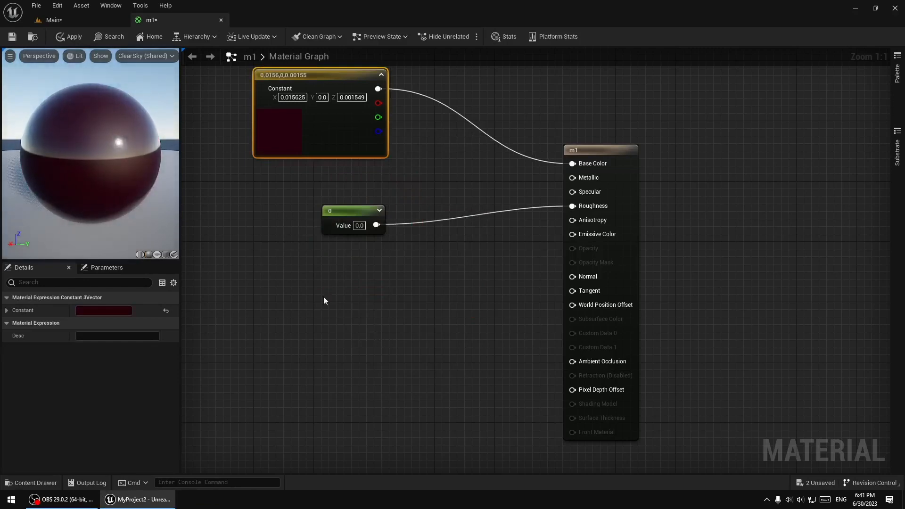
click(71, 37)
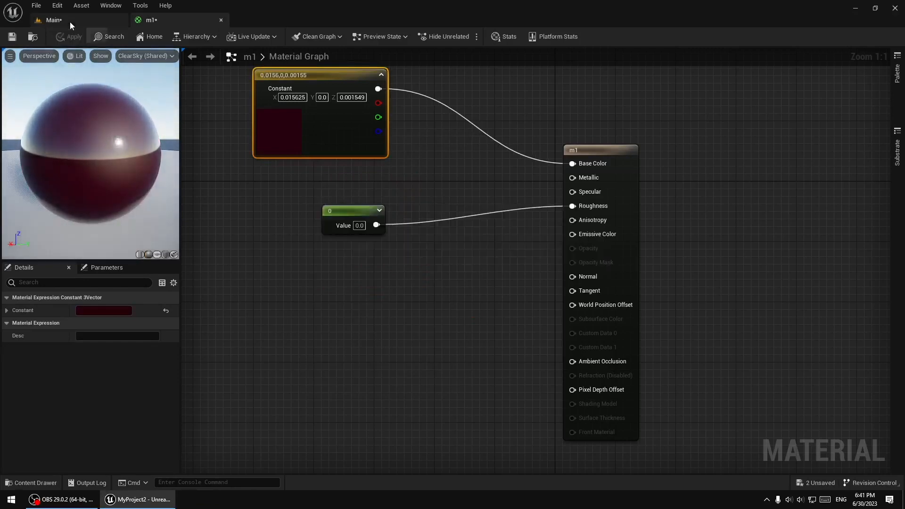
click(70, 21)
right_drag(421, 201, 466, 169)
key(s)
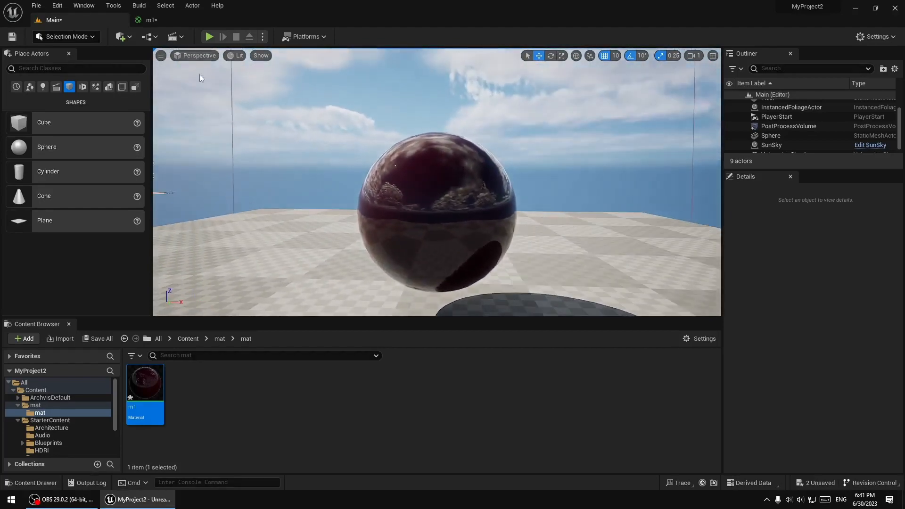
- Set the Roughness constant in m1 to 0.5, apply it and check the sphere in the Main level
click(151, 20)
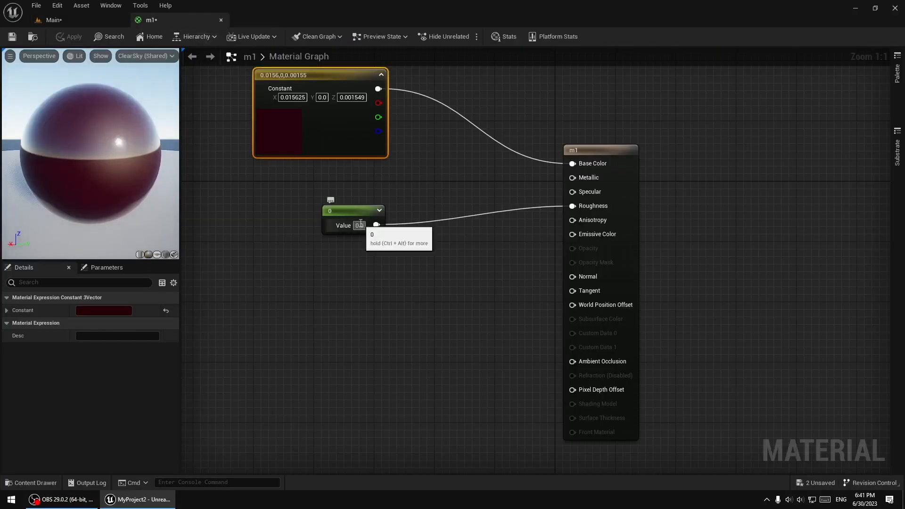
key(Return)
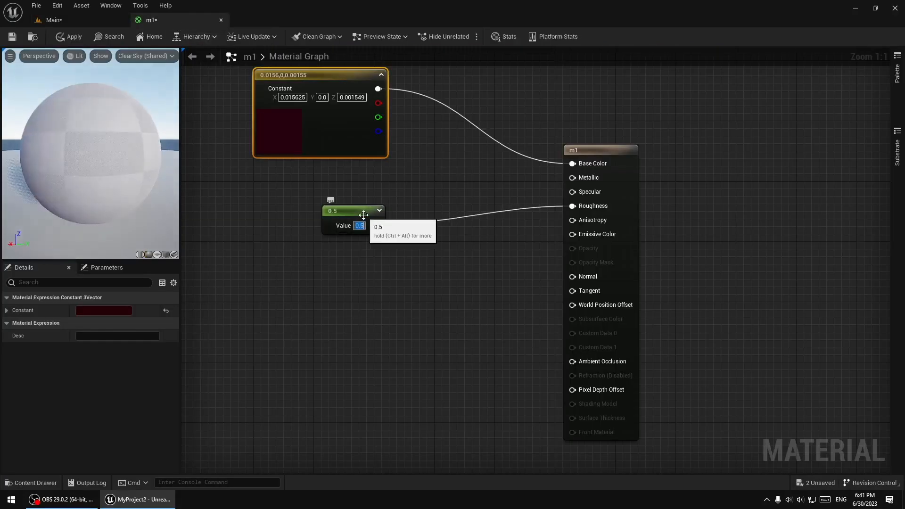
click(71, 37)
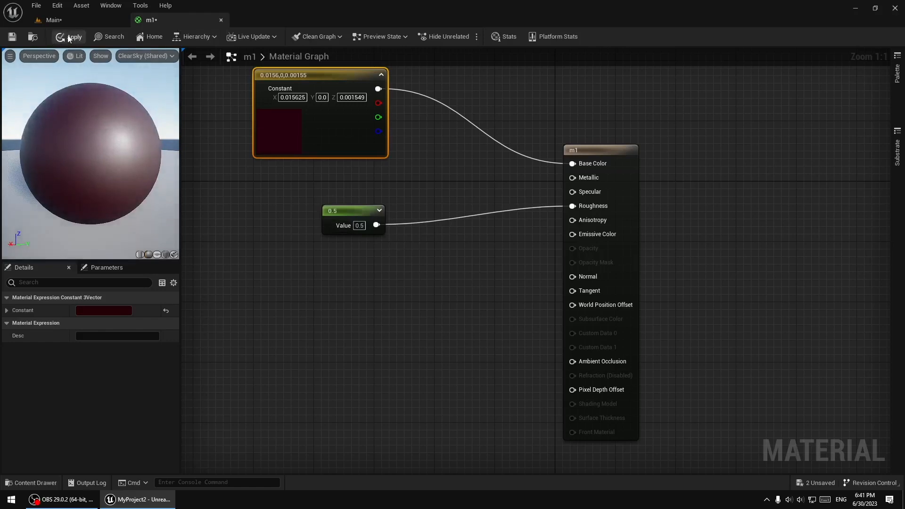
click(72, 21)
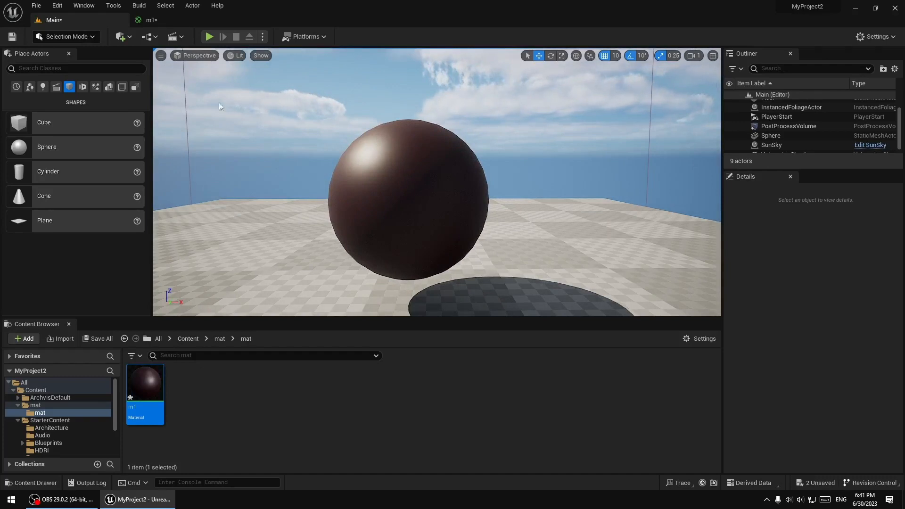
- Raise the Roughness constant in m1 to 0.8, apply it and inspect the sphere in the Main level
click(160, 22)
click(361, 226)
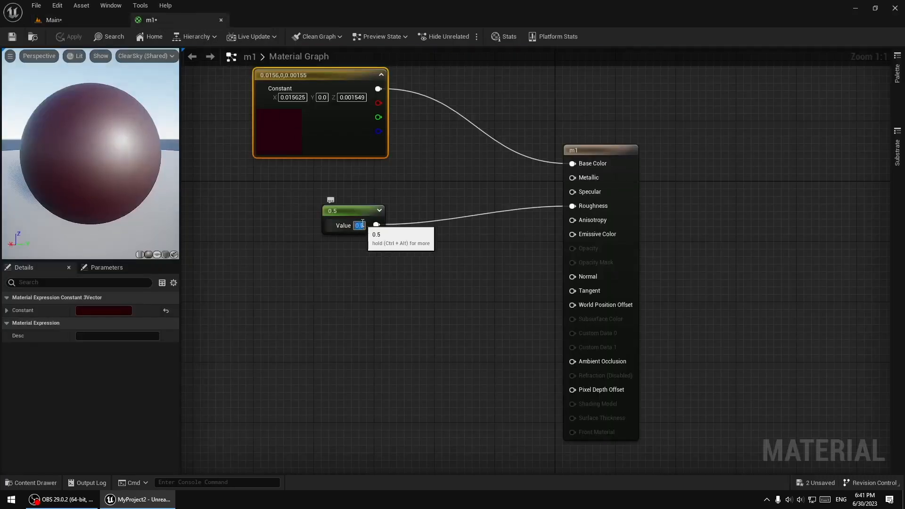
text(0.8)
key(Return)
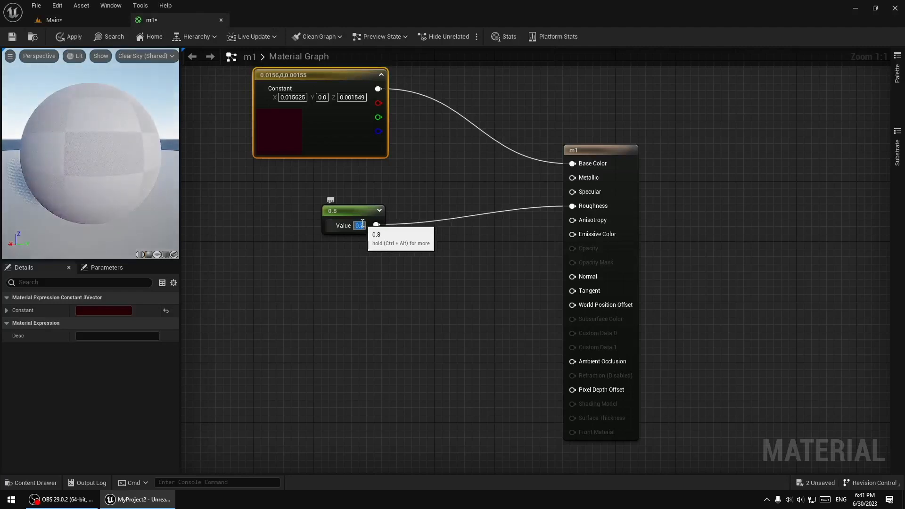
click(70, 36)
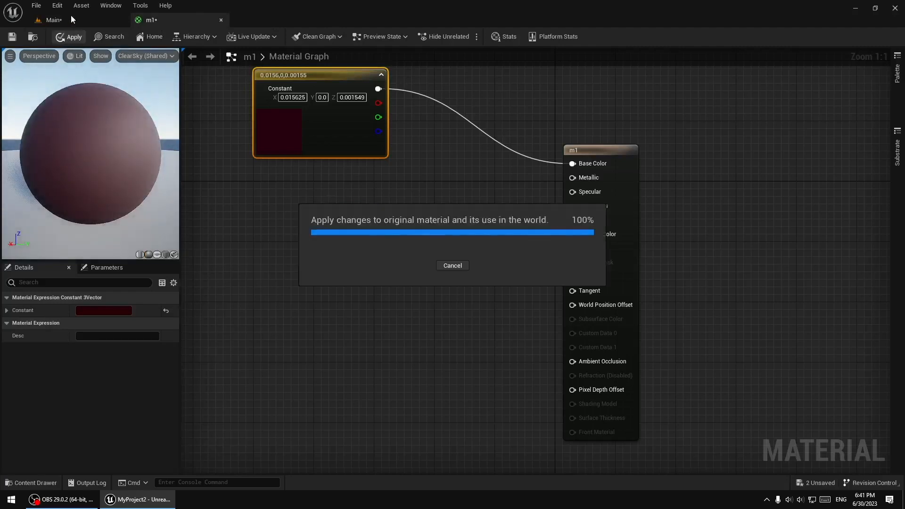
click(70, 15)
middle_drag(427, 200, 413, 228)
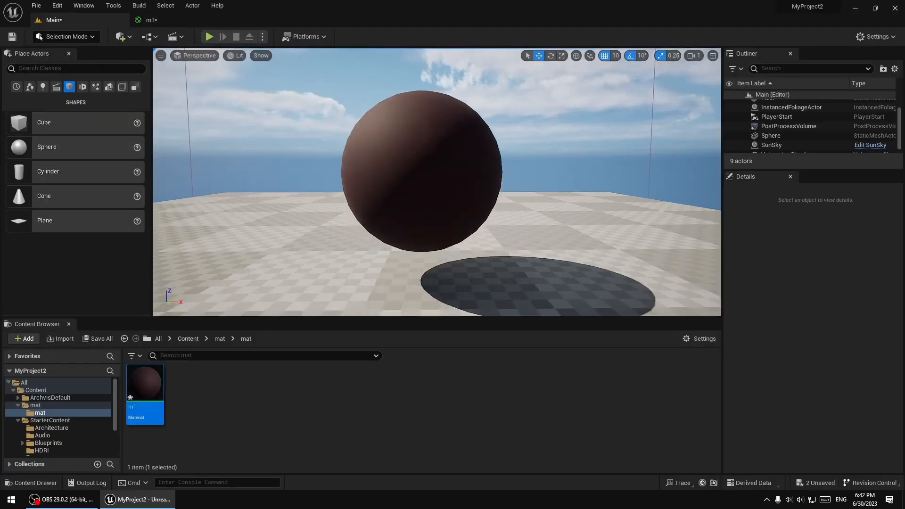
- Set the Roughness constant in m1 to 1, apply it and view the sphere in the Main level
click(177, 21)
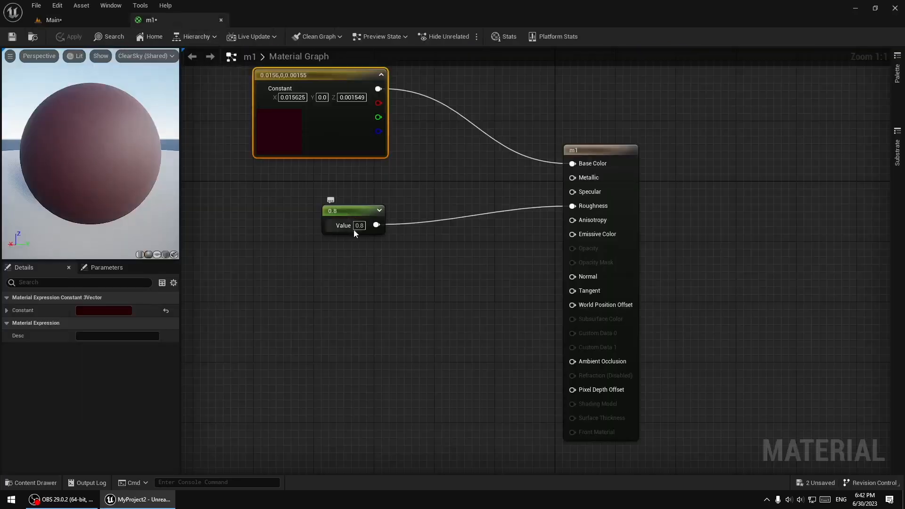
click(360, 225)
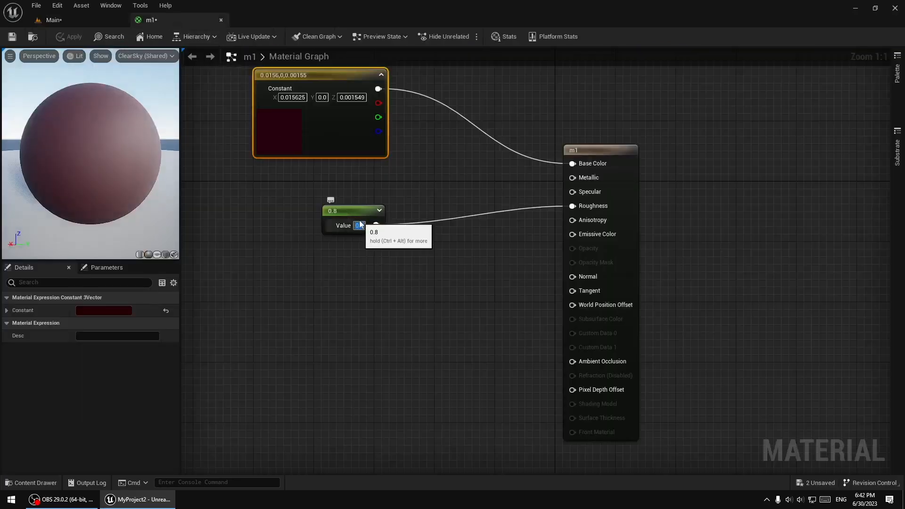
text(1)
key(Return)
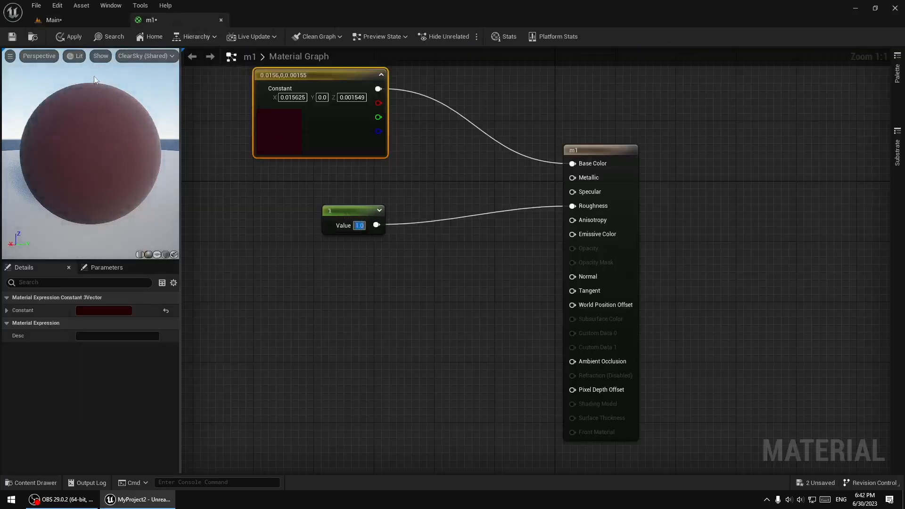
click(70, 37)
click(77, 20)
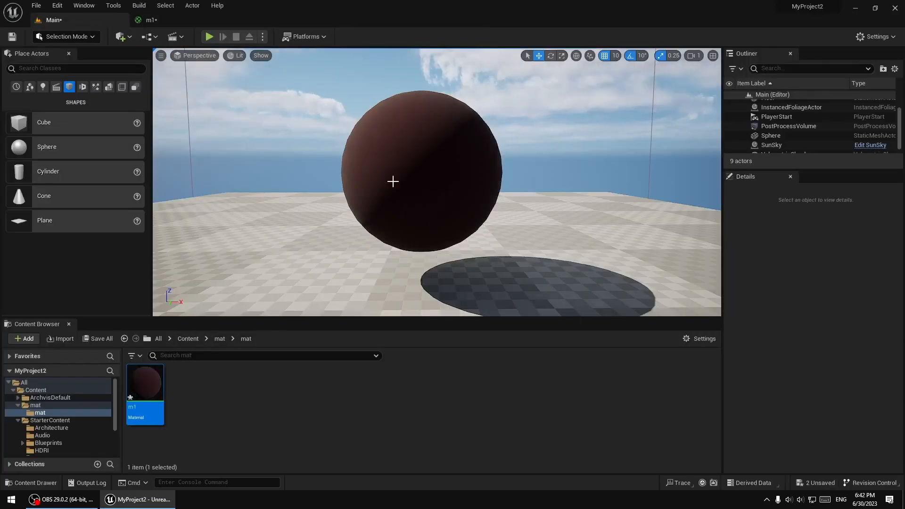
- Lower the Roughness constant in m1 to 0.2 and apply the change
click(155, 20)
click(360, 225)
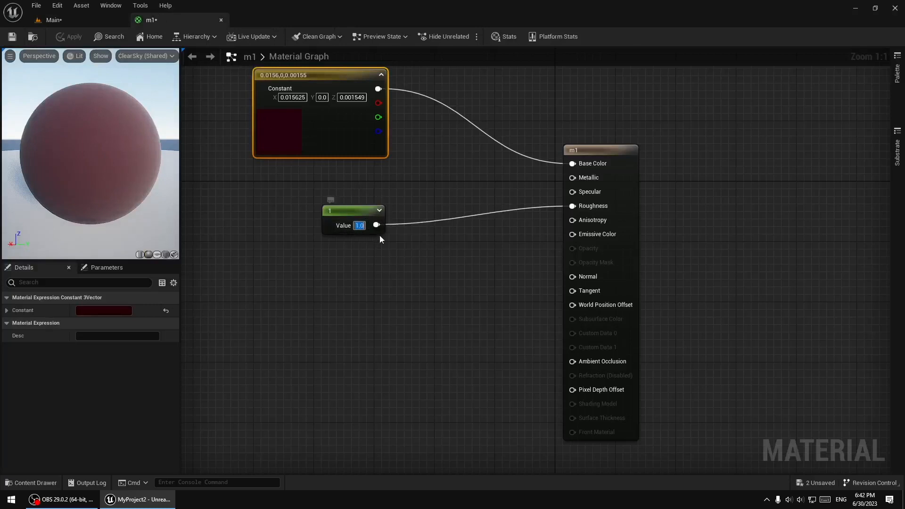
text(0.2)
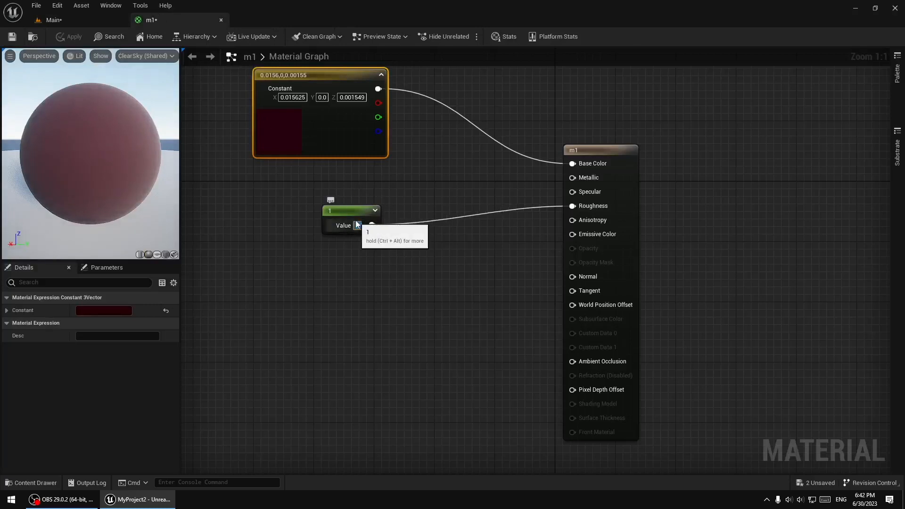
key(Return)
click(70, 37)
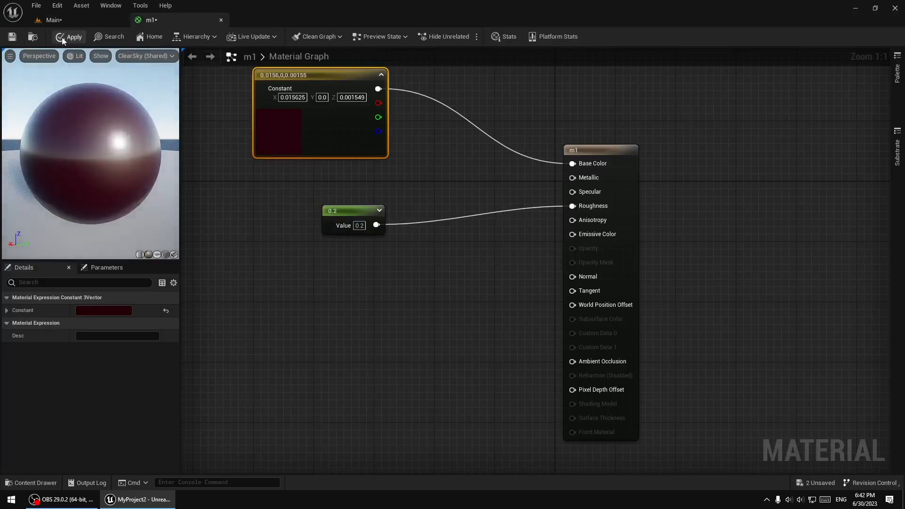
- Set the Roughness constant in m1 to 0 and apply the change
click(411, 316)
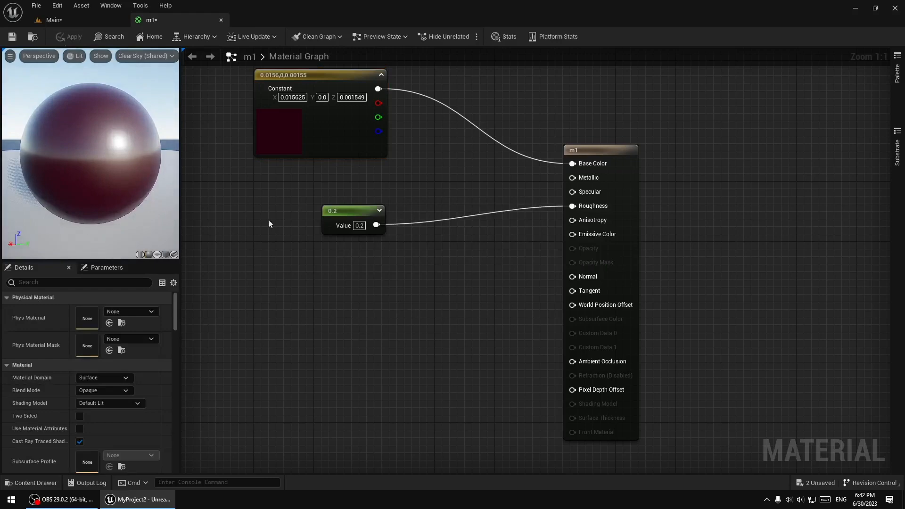
click(360, 226)
text(0)
key(Return)
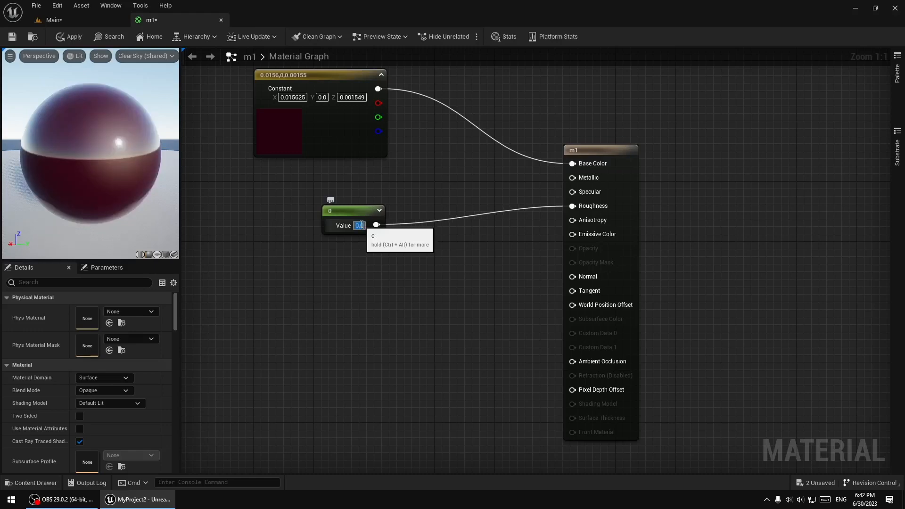
click(70, 36)
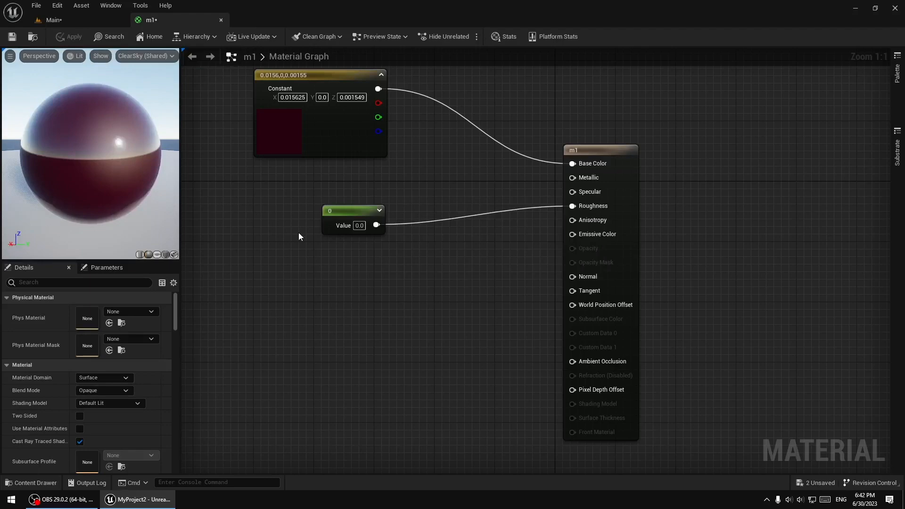
- Duplicate the Roughness constant, place the copy above the original, and break the original's link to Roughness
mouse_move(353, 233)
mouse_down()
mouse_move(345, 289)
mouse_move(337, 263)
mouse_move(358, 226)
mouse_up()
key(ctrl+d)
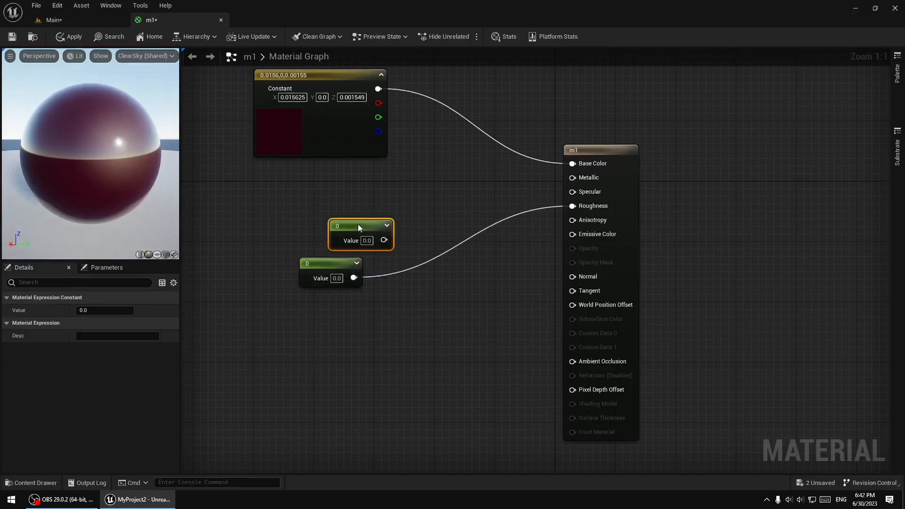
key(Delete)
click(344, 264)
key(ctrl+d)
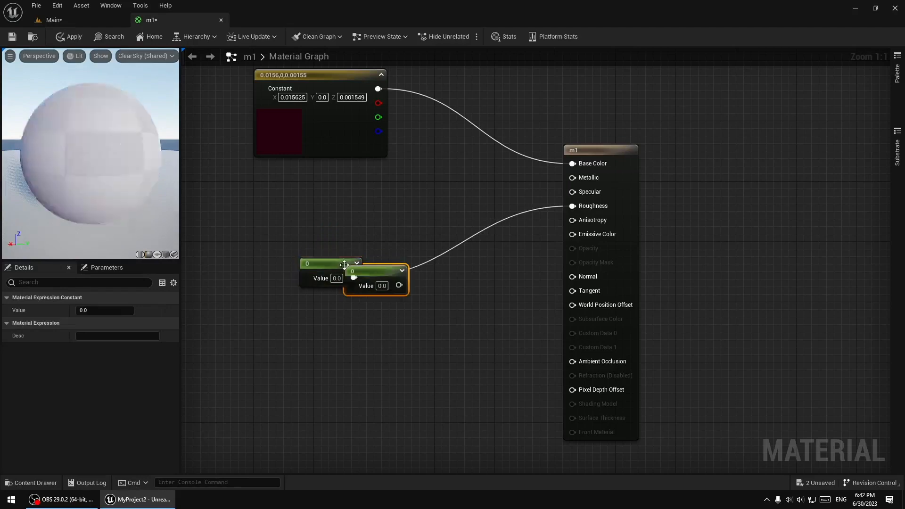
drag(384, 267, 477, 194)
click(456, 247)
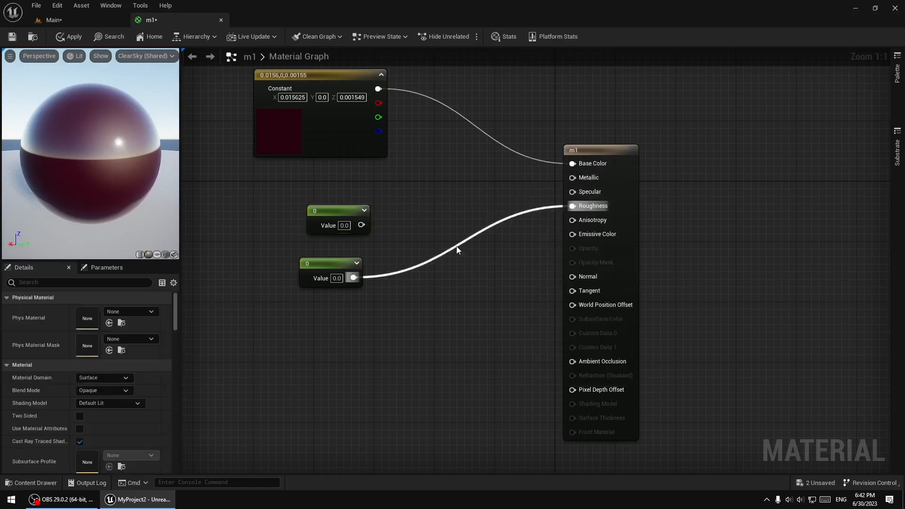
alt+click(456, 247)
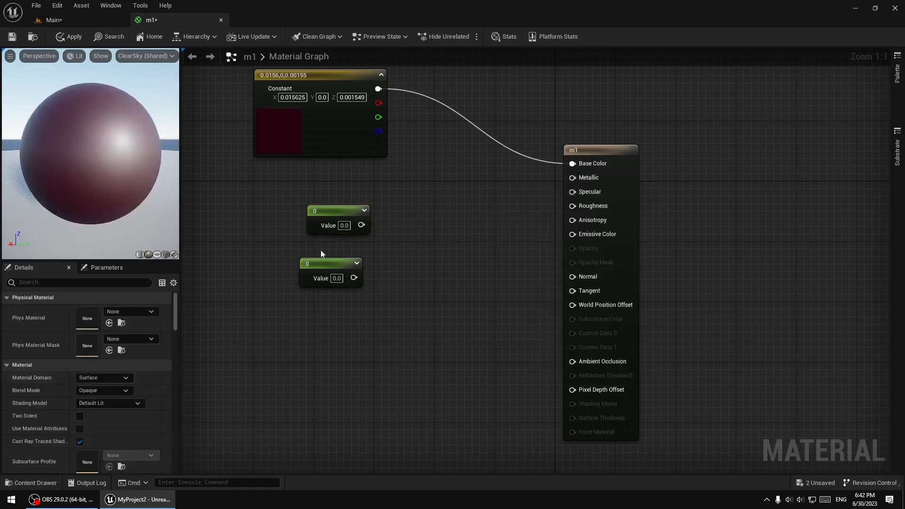
- Try out different values for the lower constant and reset it to its default
click(309, 280)
click(89, 310)
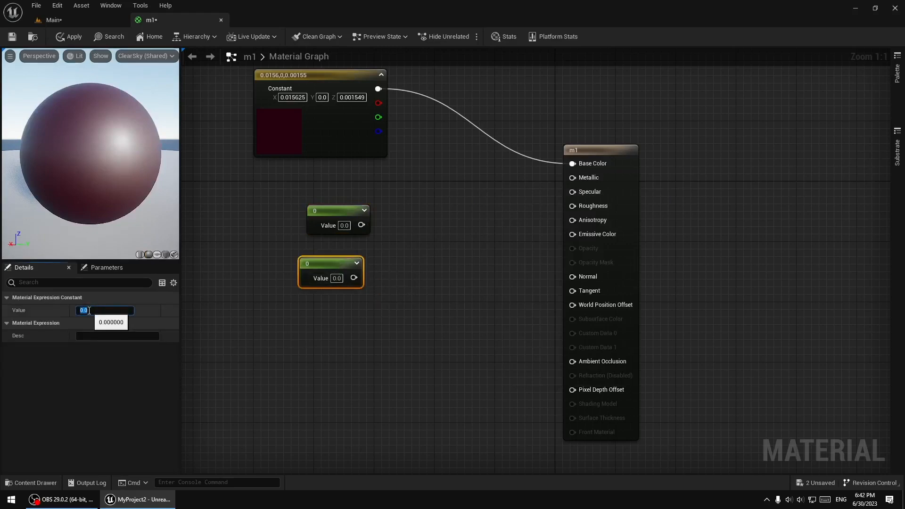
text(2.3416)
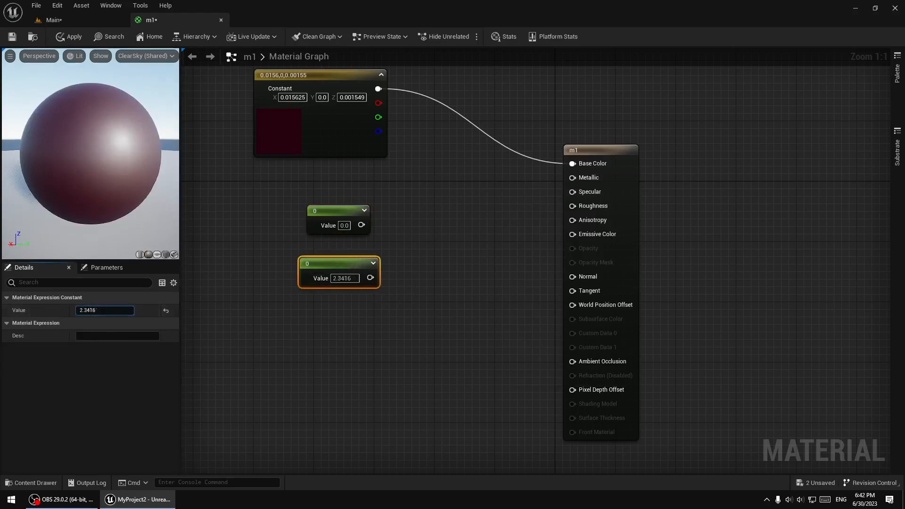
drag(105, 310, 89, 310)
click(167, 310)
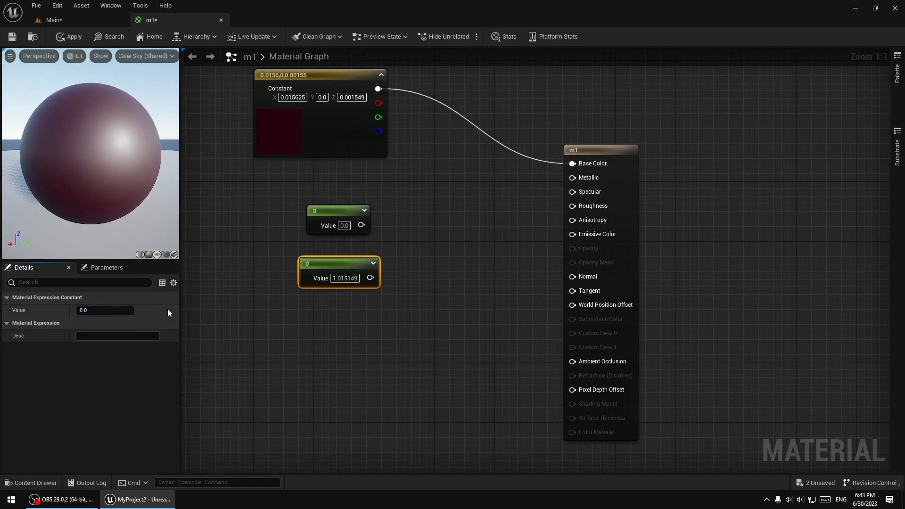
click(343, 329)
click(328, 280)
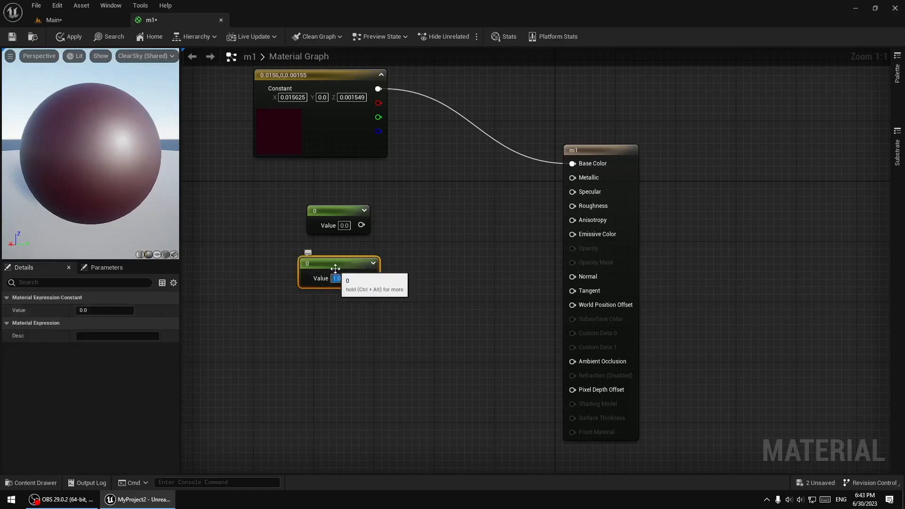
click(453, 253)
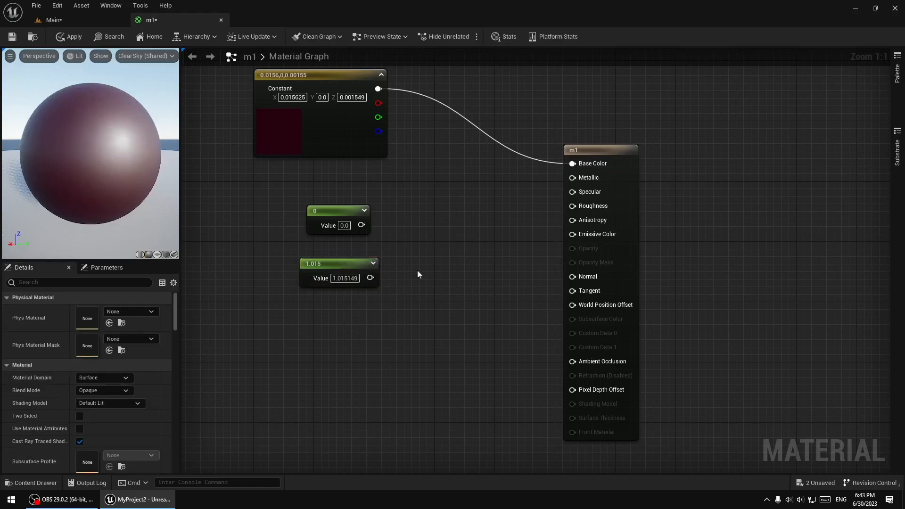
- Set the lower constant to 0 and align its node beneath the upper constant
click(342, 279)
text(0)
key(Return)
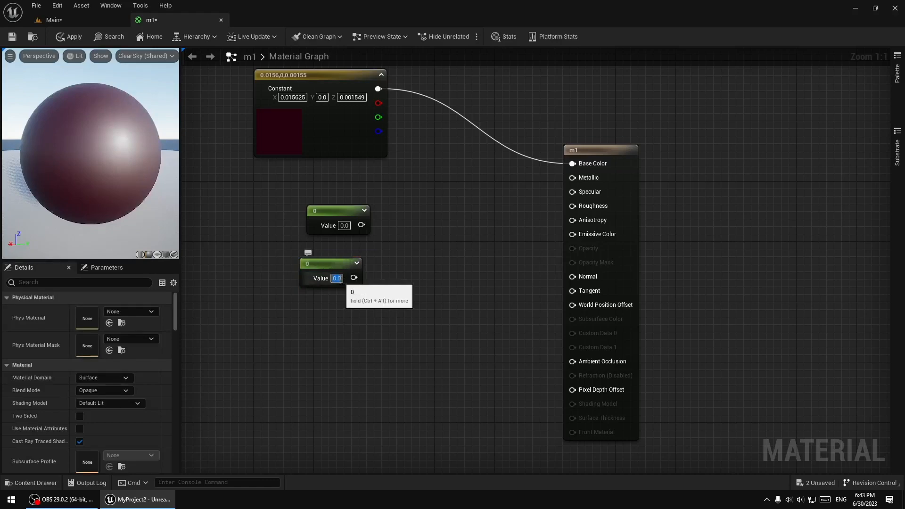
mouse_move(338, 264)
mouse_down()
mouse_move(352, 265)
mouse_move(344, 262)
mouse_up()
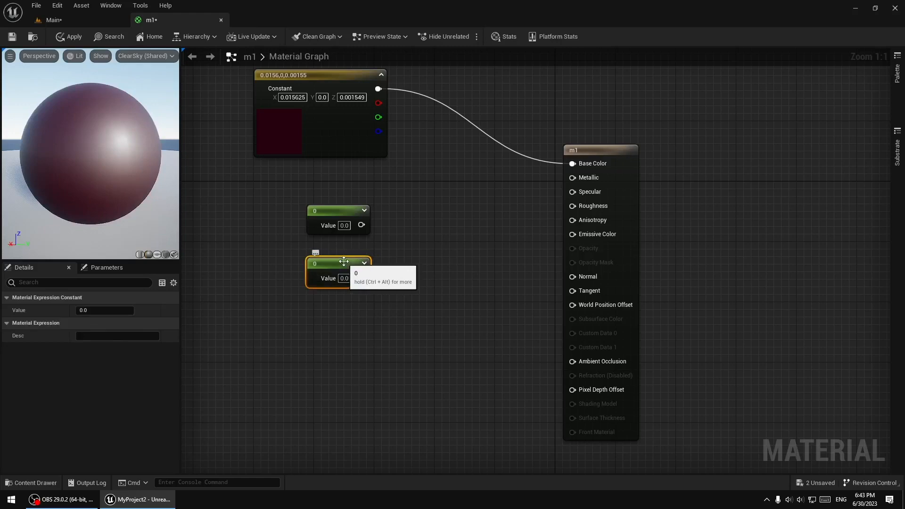
- Change the Base Color constant to bright purple, about R 0.475, G 0, B 0.646
click(292, 127)
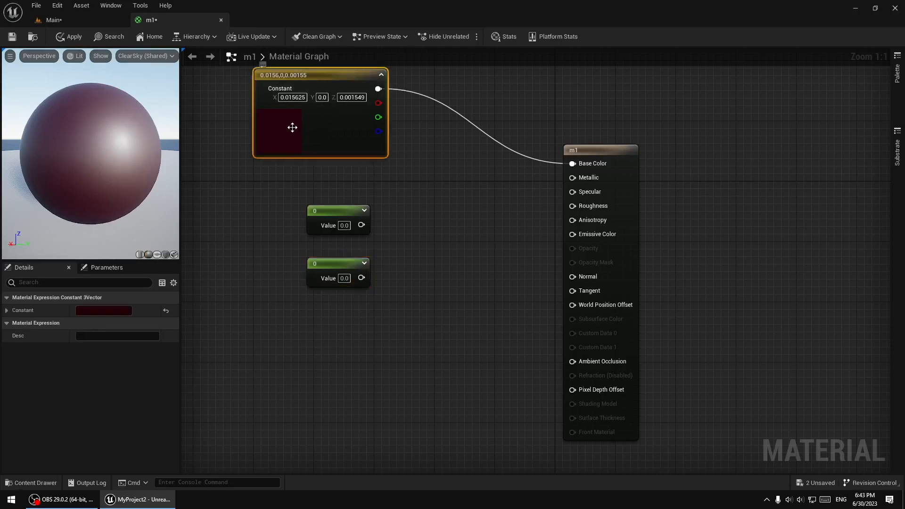
double_click(293, 127)
drag(366, 247, 430, 182)
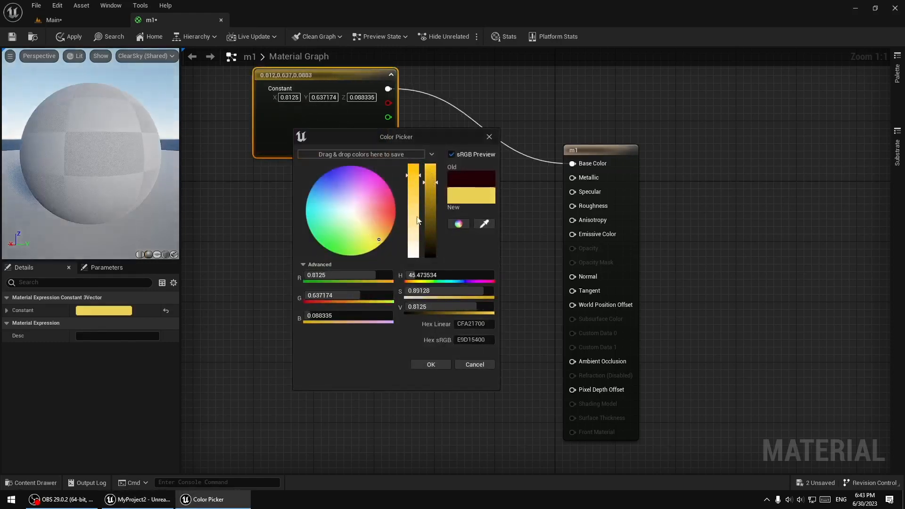
click(430, 216)
drag(358, 171, 360, 163)
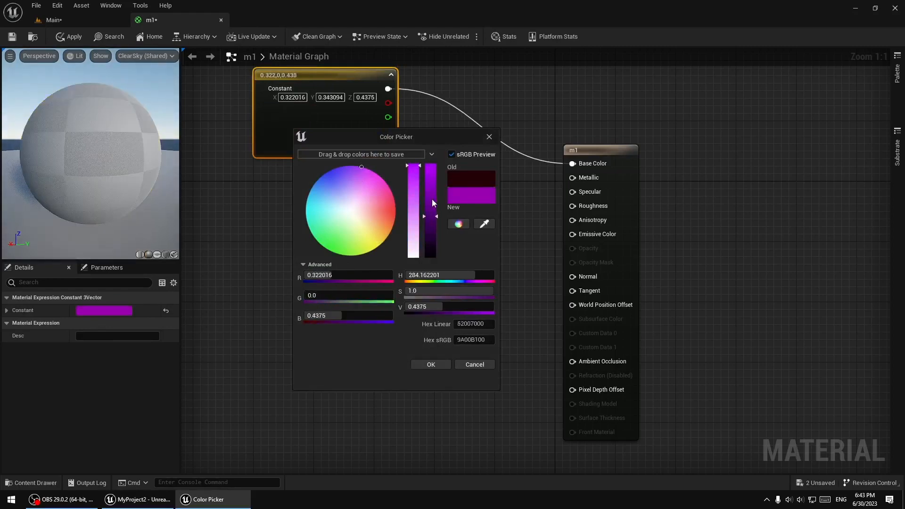
click(432, 199)
click(431, 364)
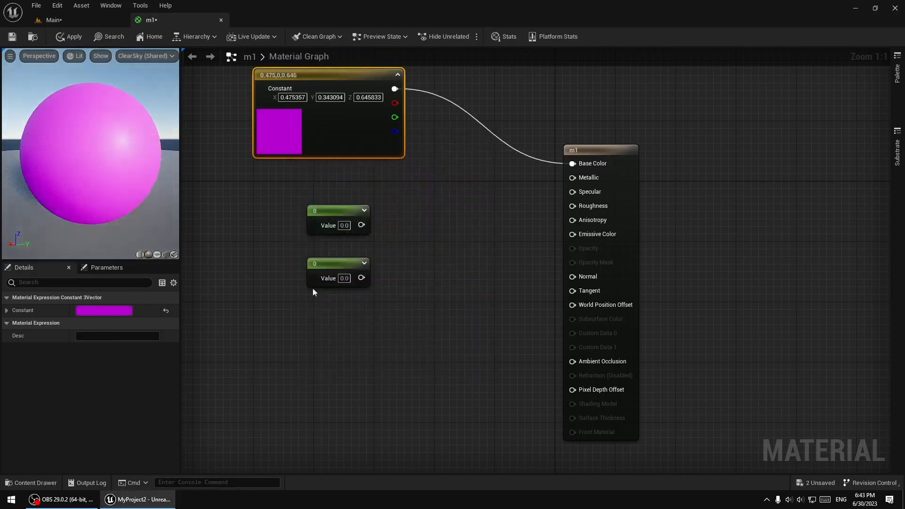
- Change the Base Color constant to green, about R 0, G 0.458, B 0.077, and apply the material
double_click(296, 144)
click(423, 230)
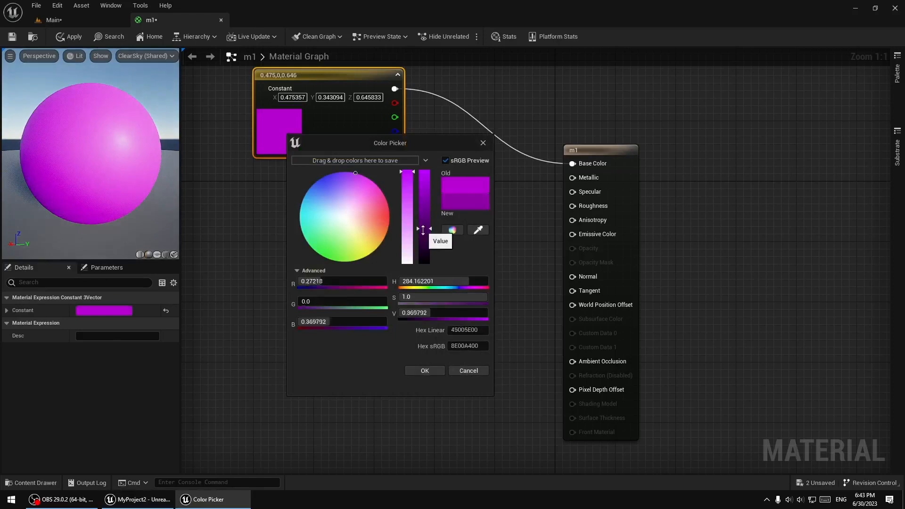
drag(423, 229, 423, 234)
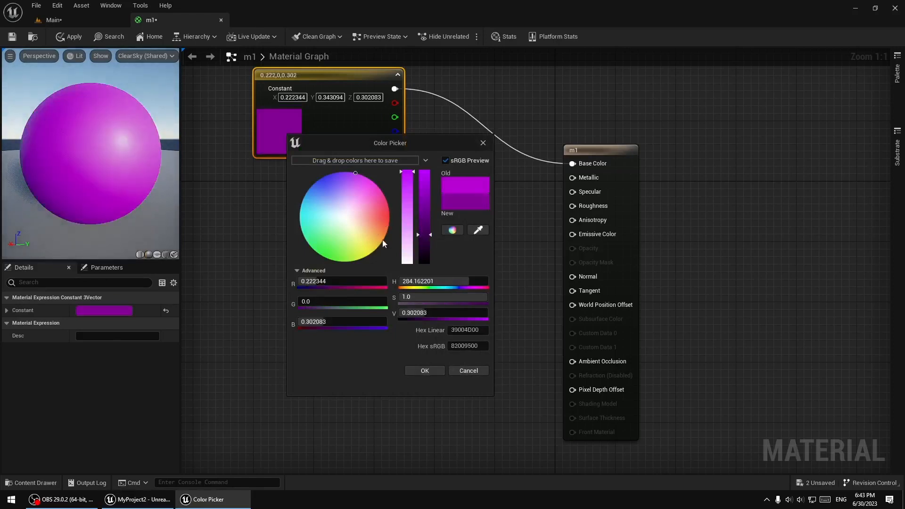
mouse_move(359, 197)
mouse_down()
mouse_move(375, 174)
mouse_move(377, 213)
mouse_move(402, 213)
mouse_move(400, 199)
mouse_move(319, 248)
mouse_move(340, 248)
mouse_up()
drag(426, 220, 425, 219)
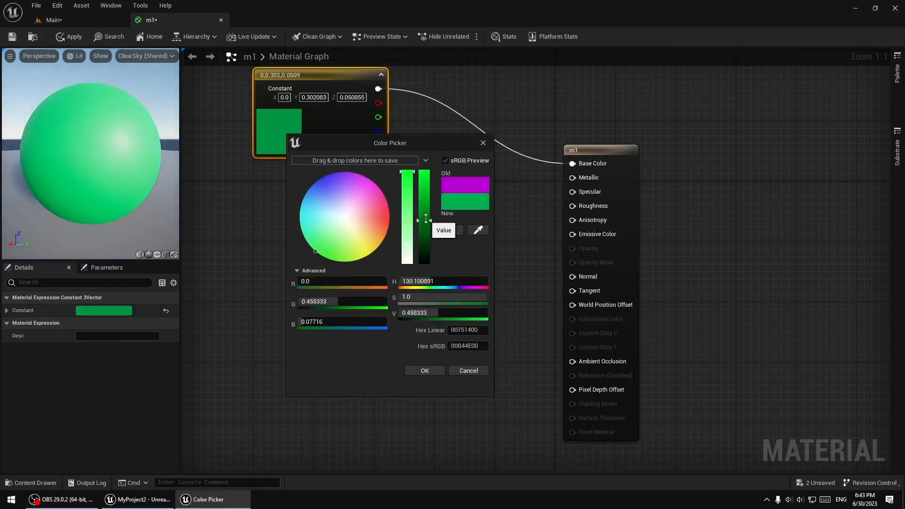
click(425, 370)
click(75, 39)
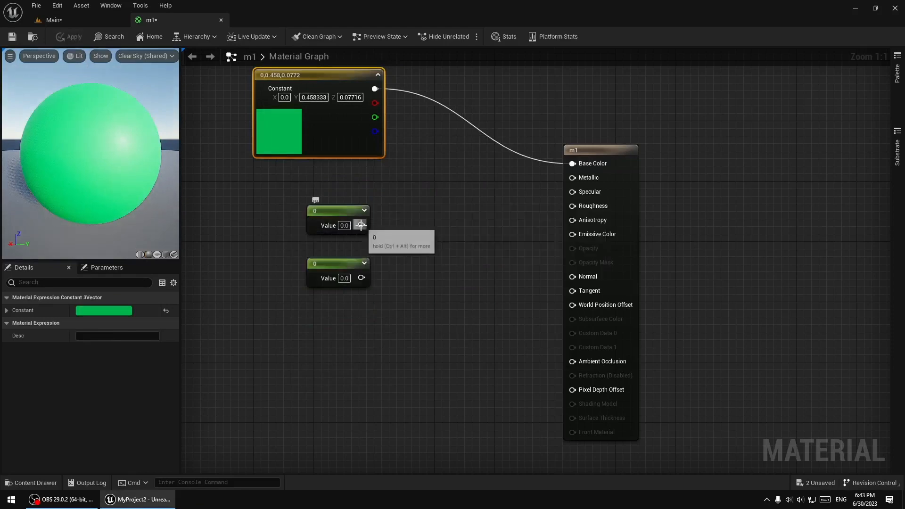
- Connect the upper constant to m1's Metallic input and set its value to 1
drag(361, 225, 572, 177)
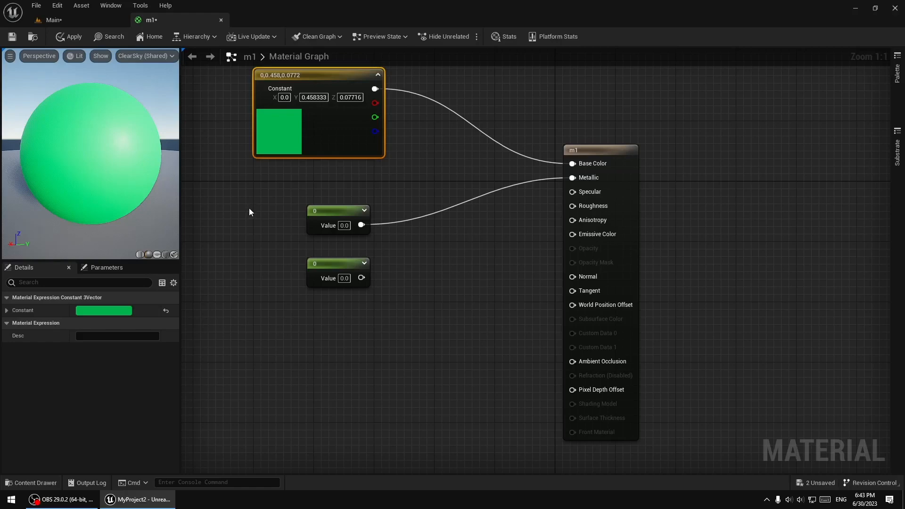
click(344, 222)
text(1)
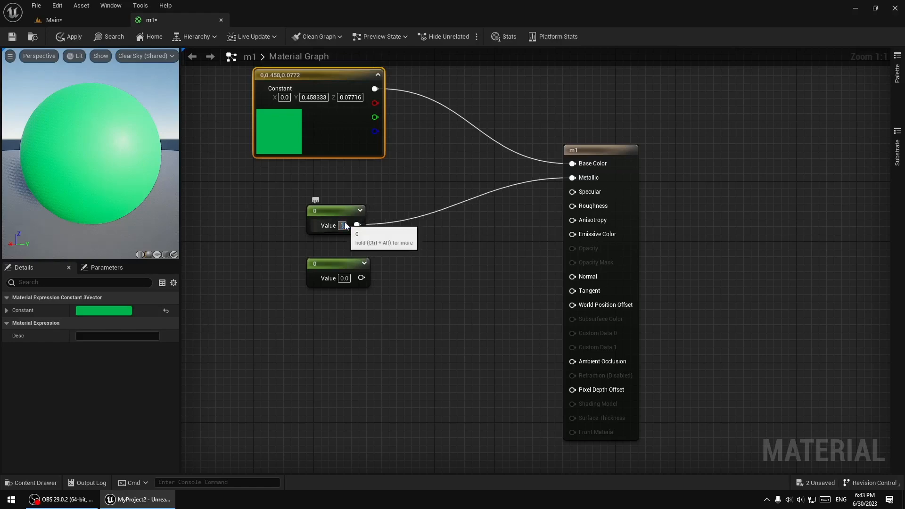
key(Return)
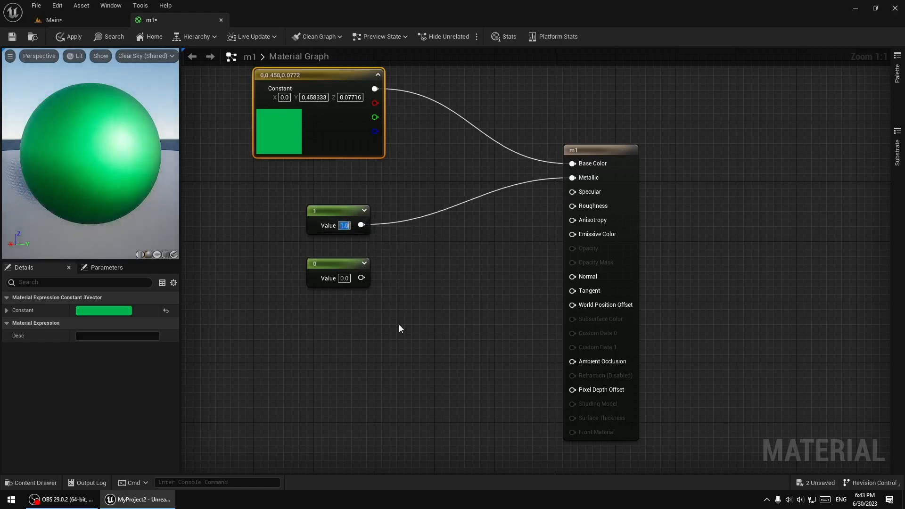
click(415, 330)
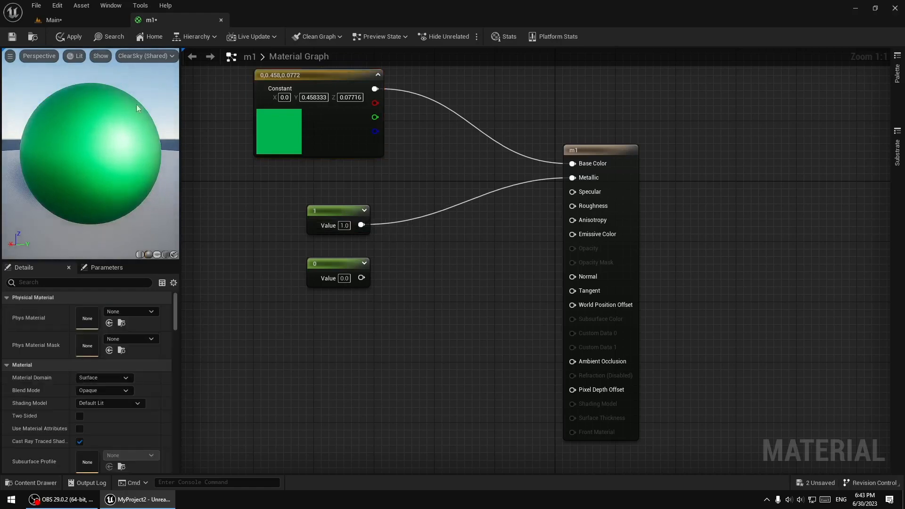
- Apply the Metallic change to m1 and check the sphere in the Main level
click(77, 20)
drag(145, 384, 406, 189)
click(151, 19)
click(79, 37)
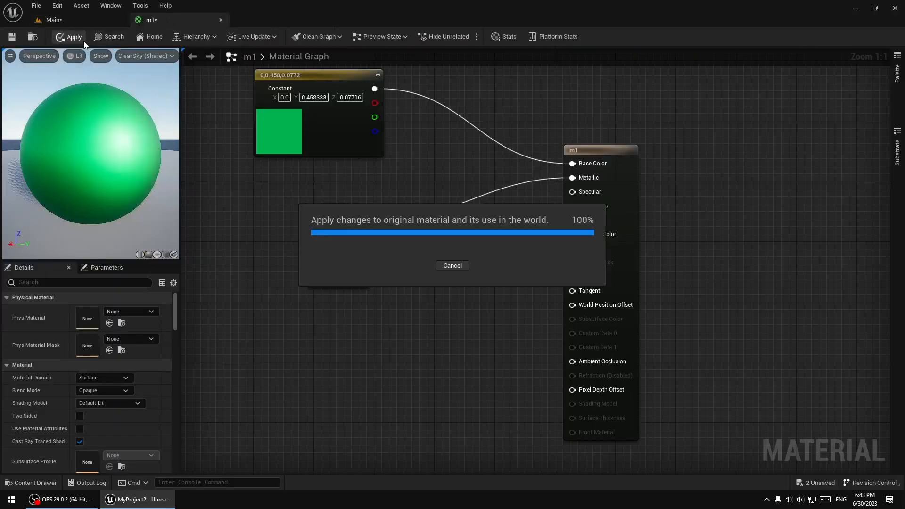
click(68, 21)
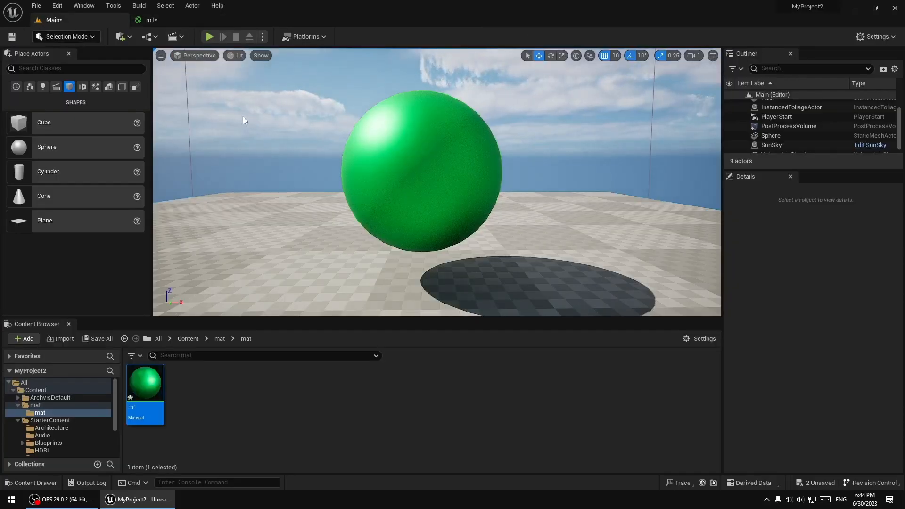
- Connect the lower constant of 0 to m1's Roughness input, apply it and view the sphere in the Main level
click(157, 21)
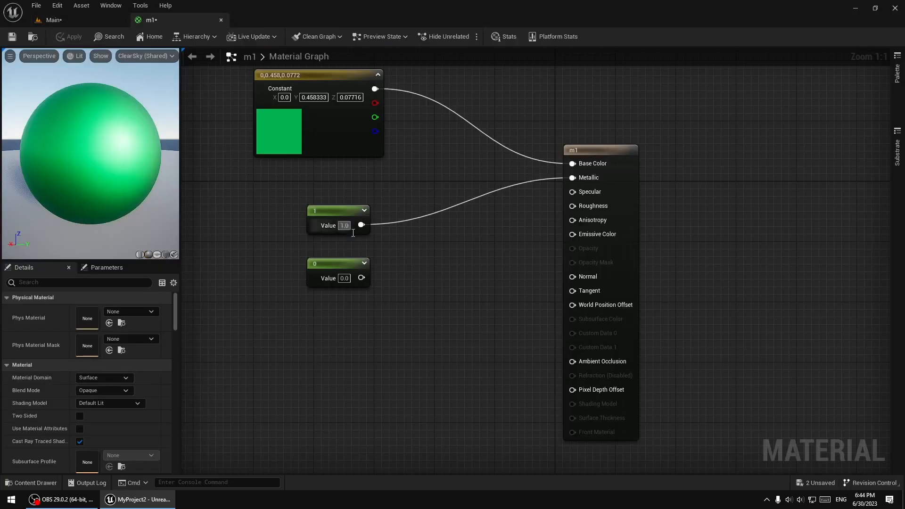
drag(362, 277, 584, 208)
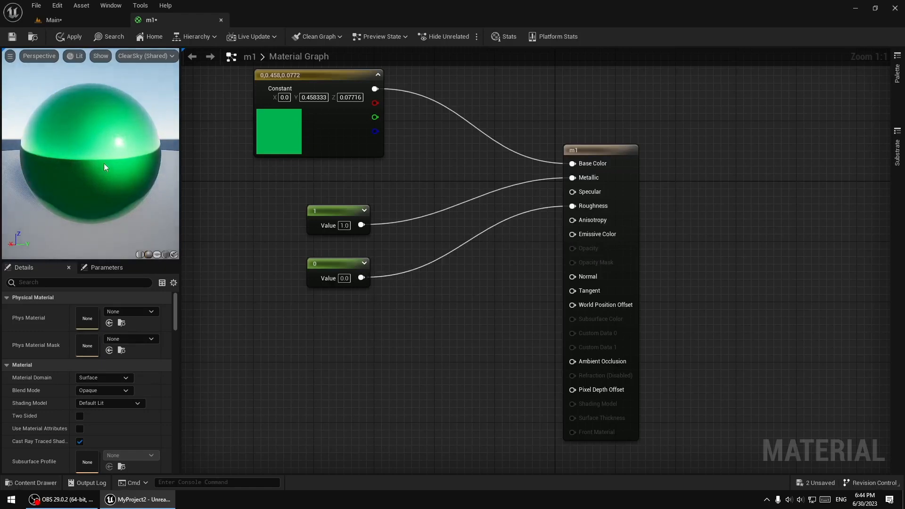
click(69, 36)
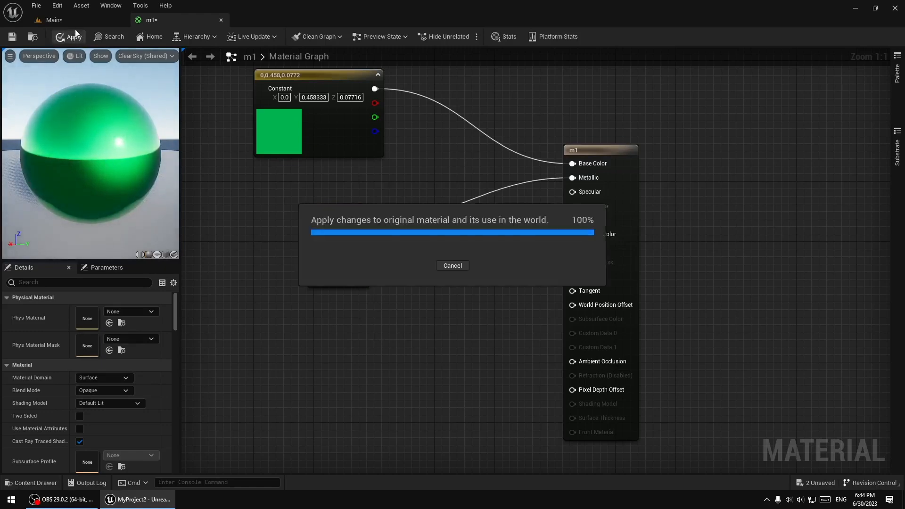
click(77, 17)
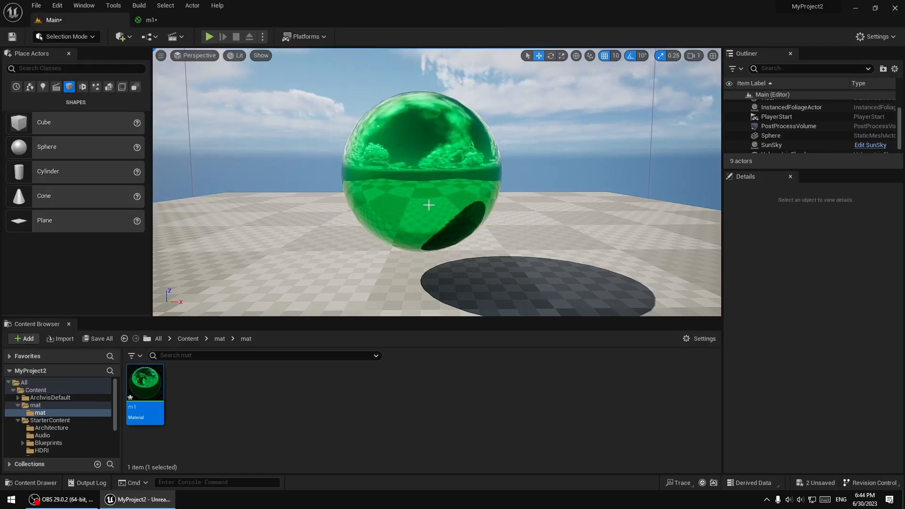
- Set m1's Base Color constant to dark grey, 0.036458 on all channels, apply it and view the sphere in the Main level
click(151, 20)
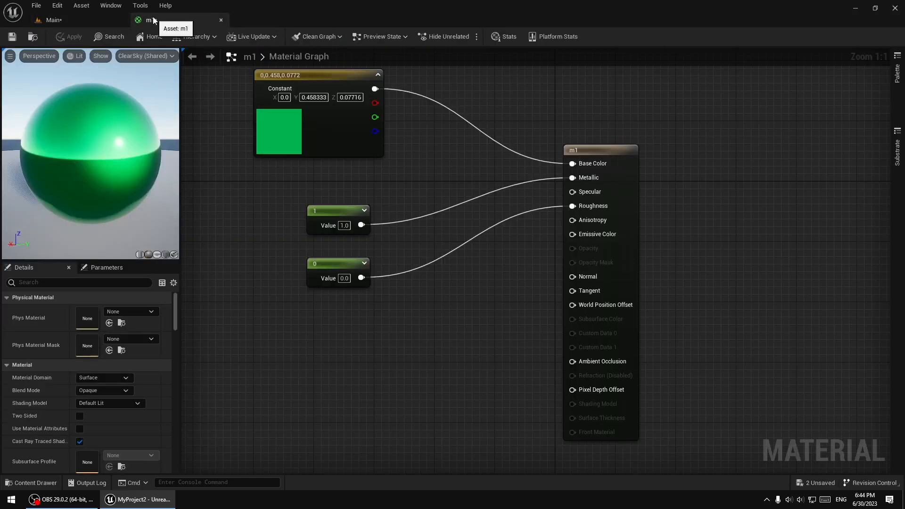
double_click(278, 133)
drag(410, 231, 420, 265)
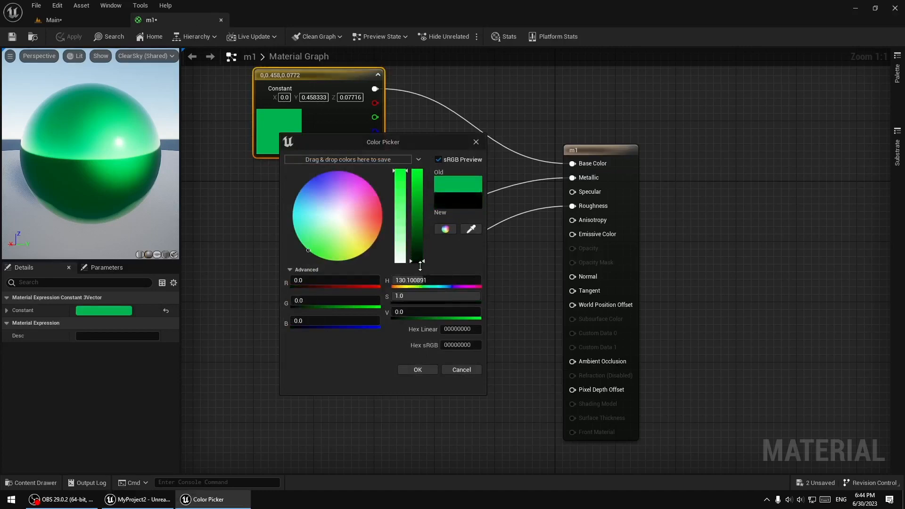
click(424, 370)
double_click(278, 143)
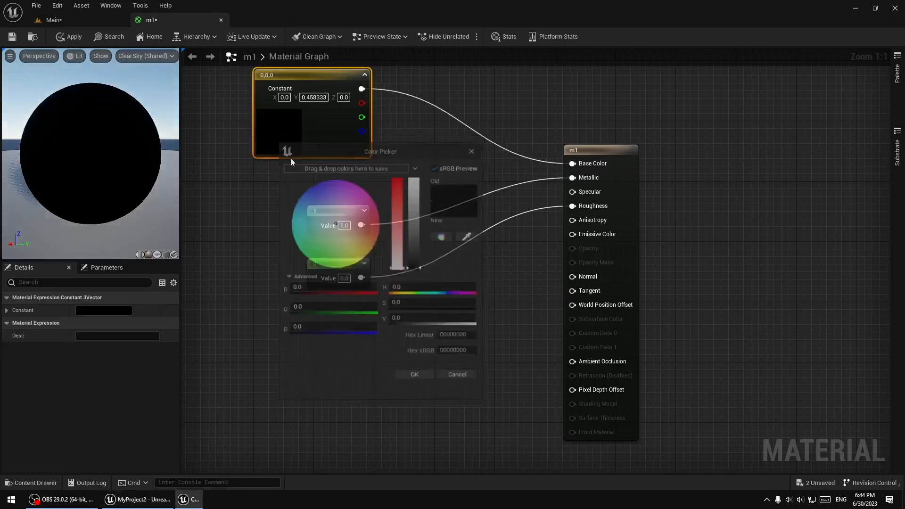
click(417, 266)
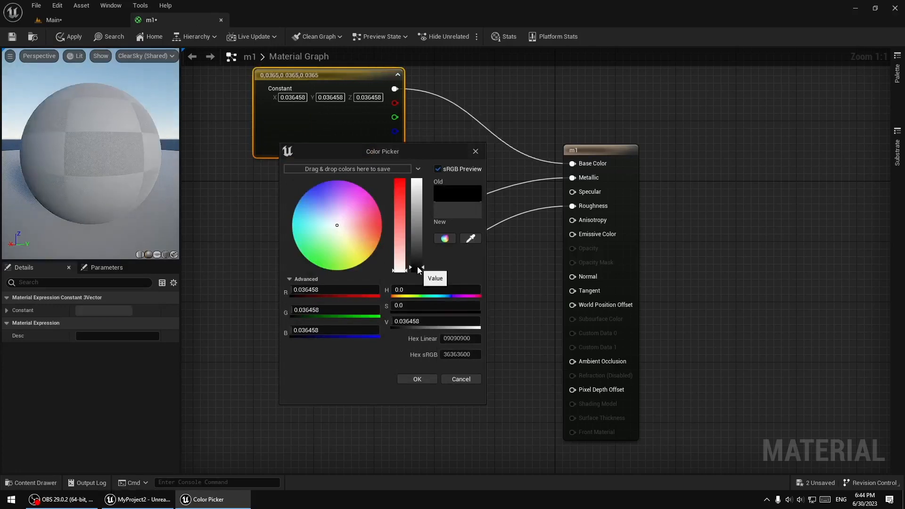
click(422, 380)
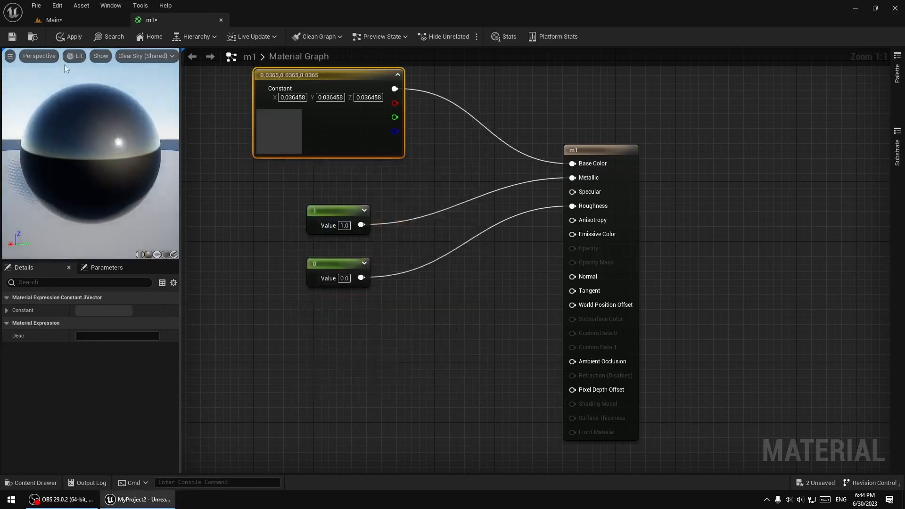
click(71, 36)
click(76, 21)
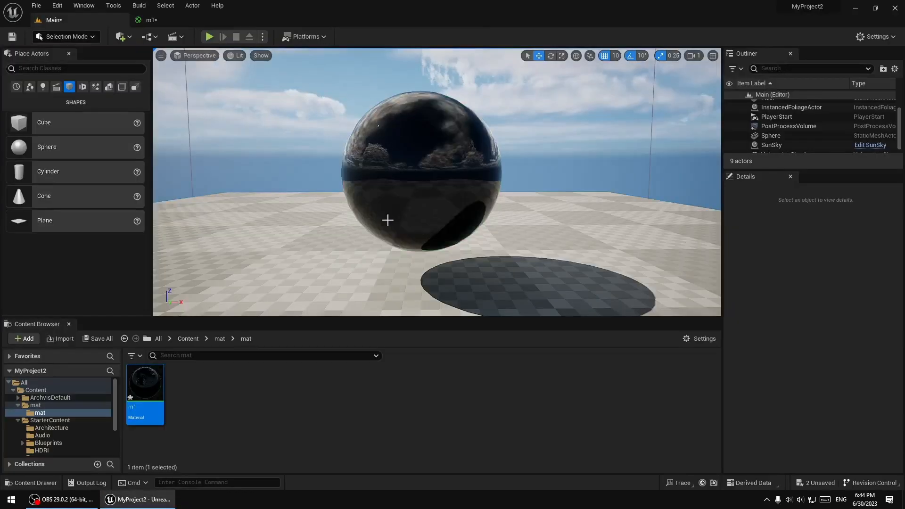
- Set m1's Roughness constant to 0.5, apply the material and check the sphere in the Main level
click(176, 19)
click(345, 279)
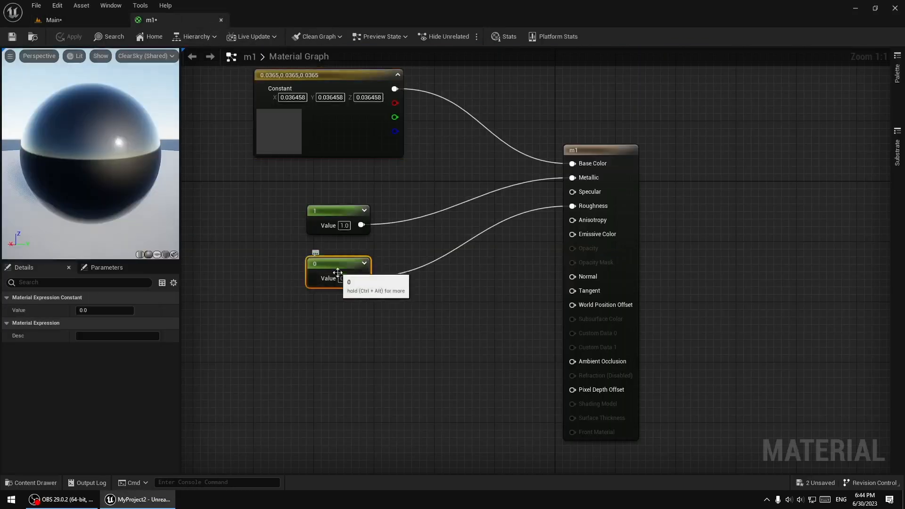
text(0.5)
key(Return)
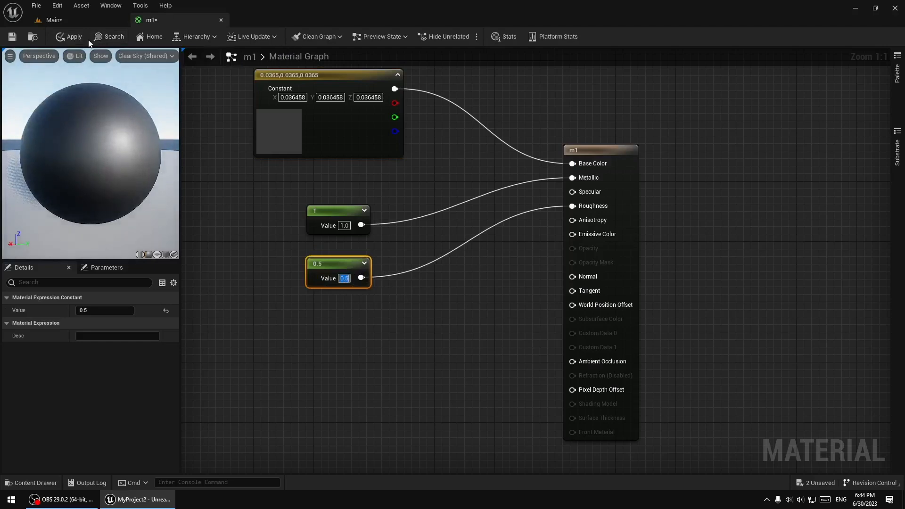
click(71, 37)
click(83, 19)
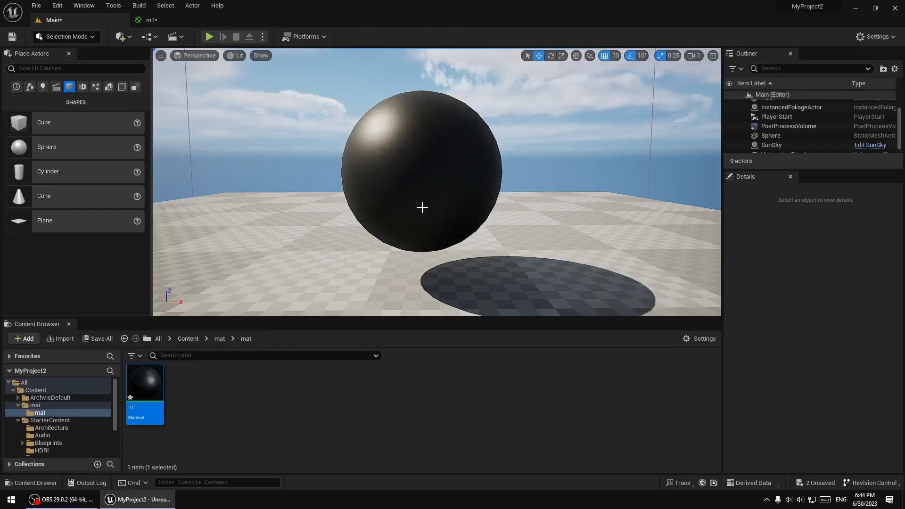
- Set the Roughness constant to 0.2, apply it and view the sphere's reflections in the Main level
click(151, 20)
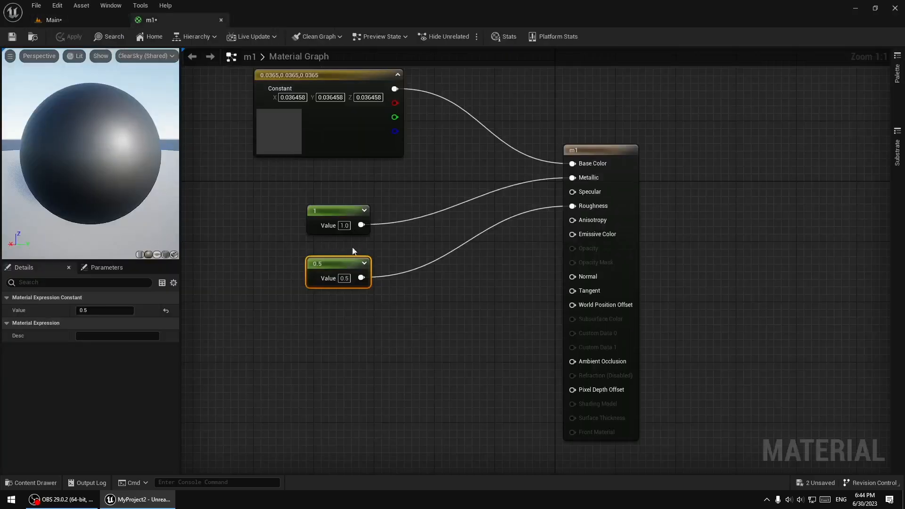
click(344, 278)
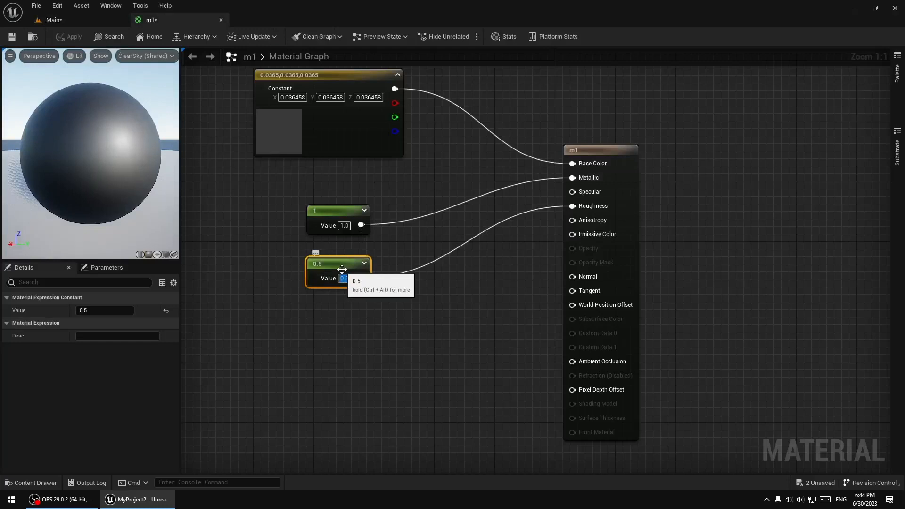
text(0.2)
key(Return)
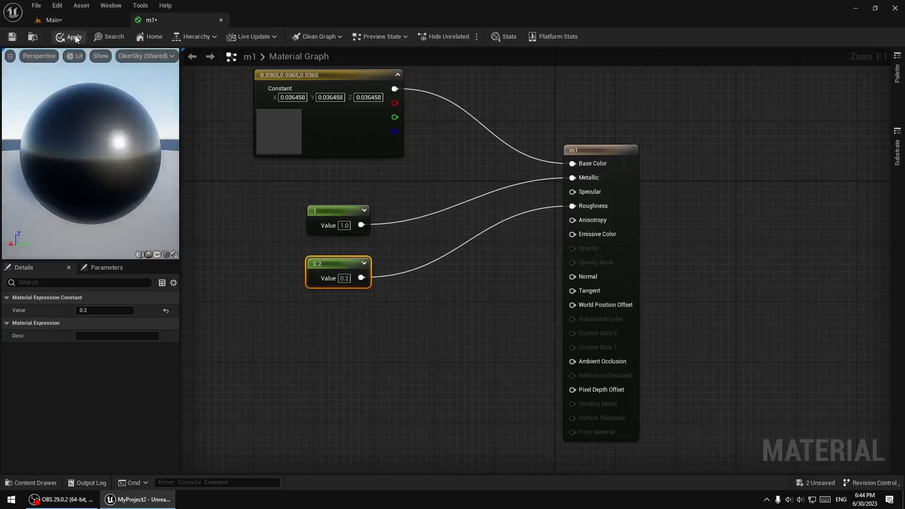
click(74, 38)
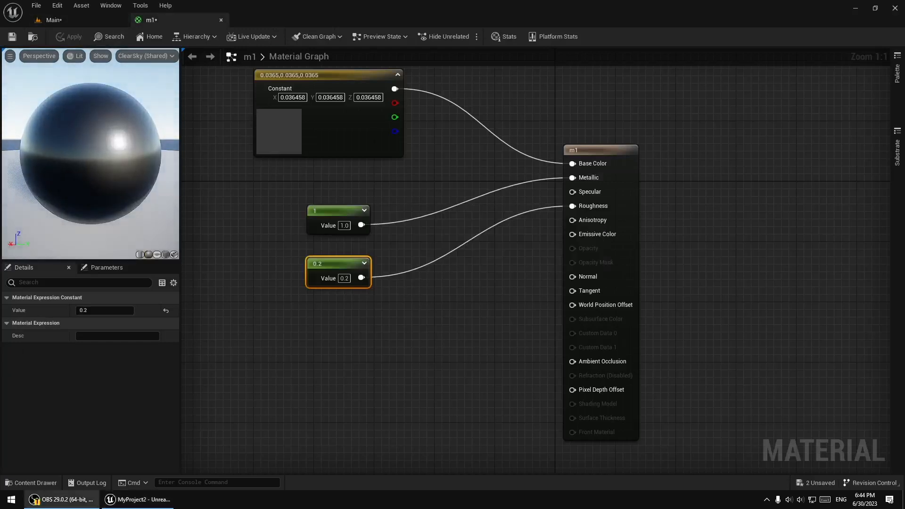
click(53, 20)
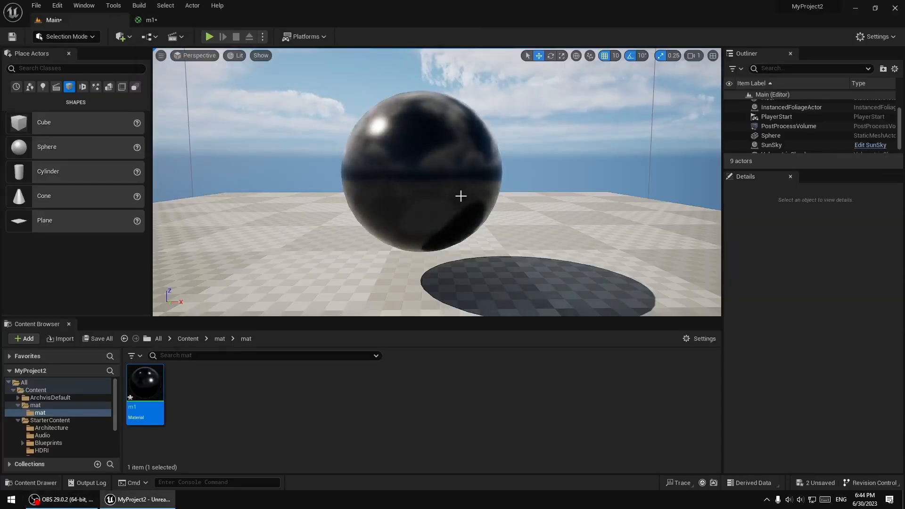
mouse_move(461, 196)
right_down()
mouse_move(500, 203)
mouse_move(405, 222)
mouse_move(474, 206)
right_up()
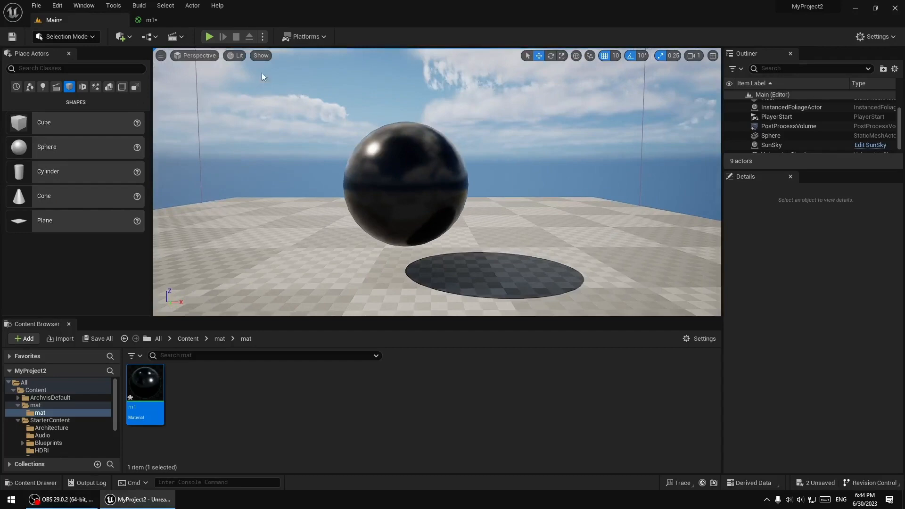
- Save the m1 material asset
click(164, 20)
click(11, 37)
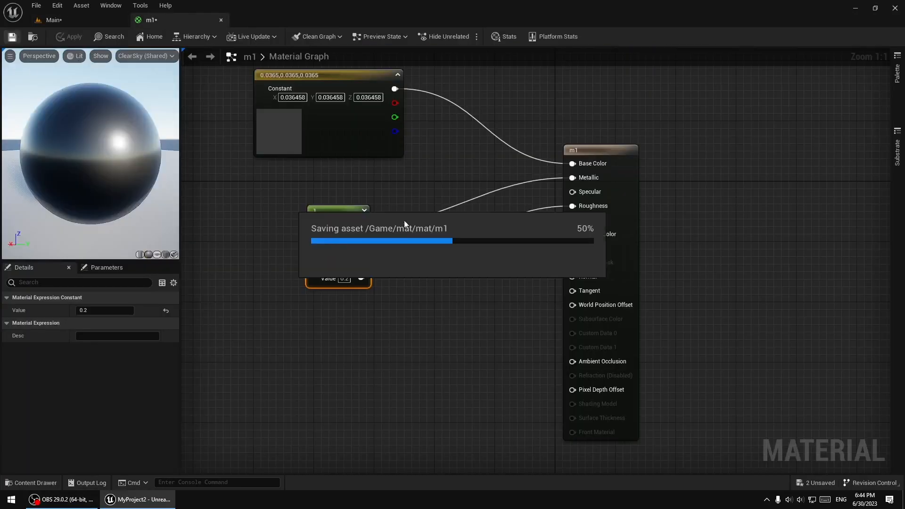
right_drag(470, 176, 461, 176)
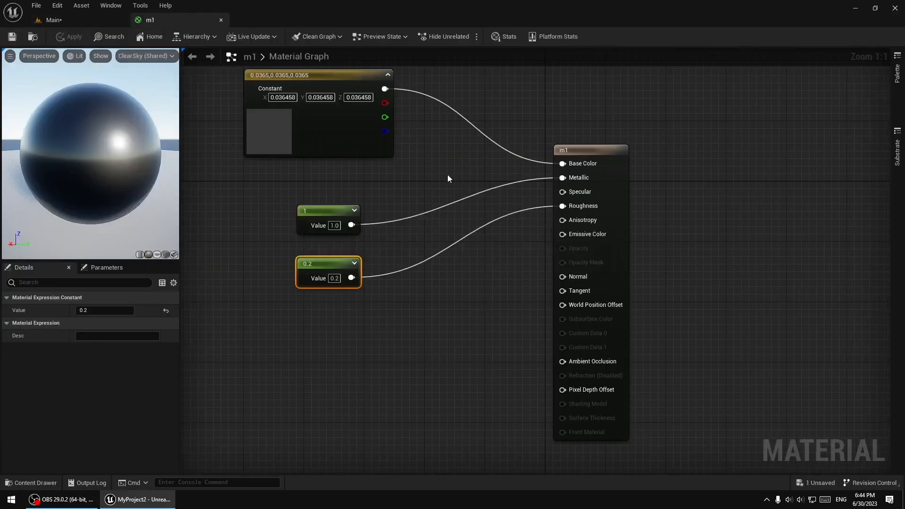
click(440, 167)
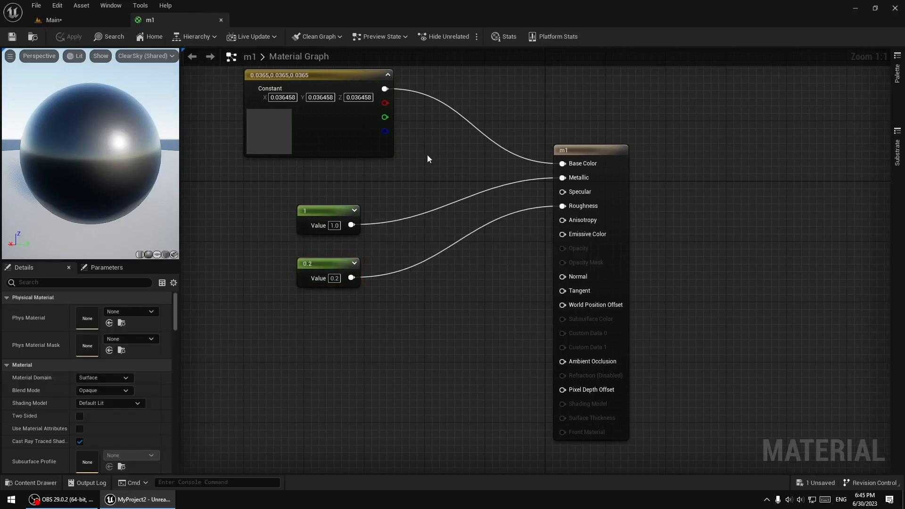
right_drag(443, 171, 456, 185)
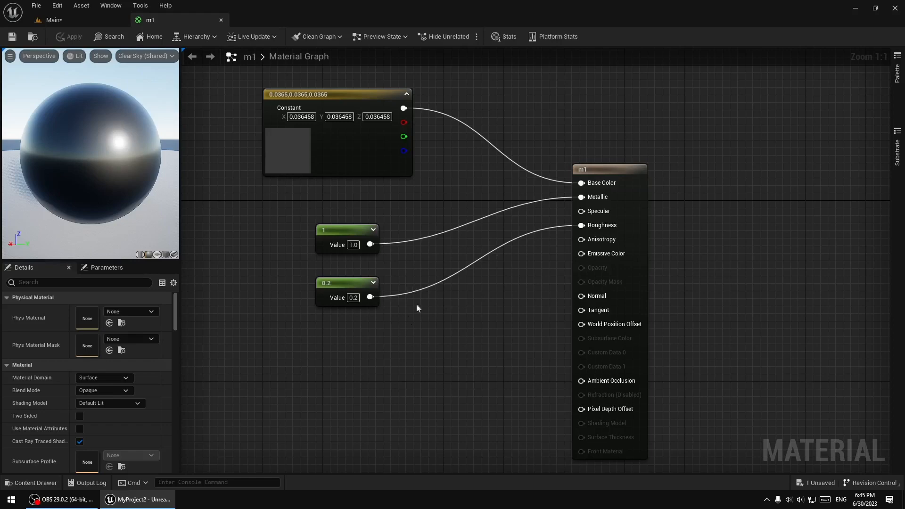
- Disconnect the two scalar constants from m1's Metallic and Roughness inputs
double_click(431, 234)
key(ctrl+z)
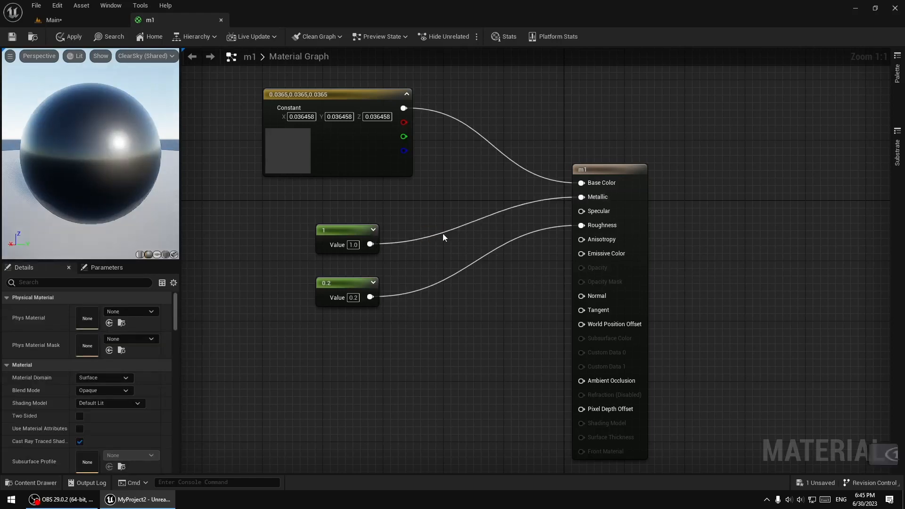
alt+click(440, 280)
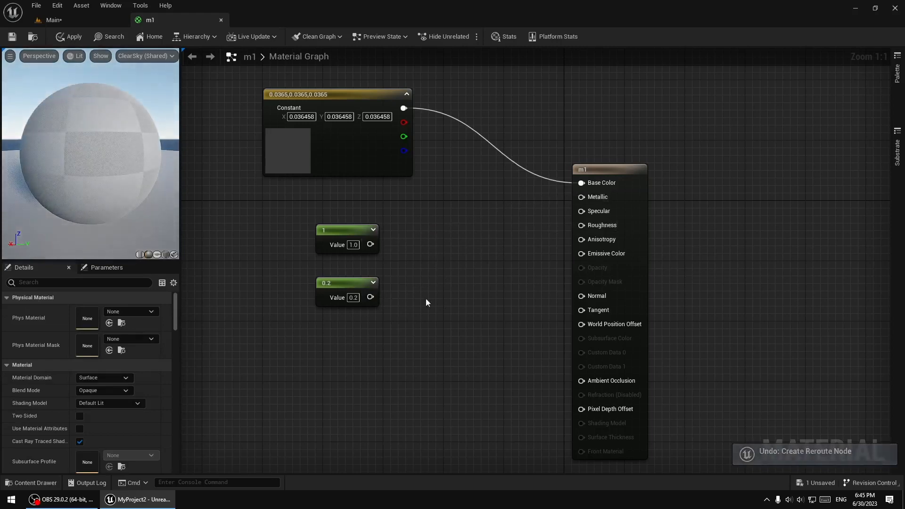
- Duplicate the 0.2 constant, connect the copy to m1's Emissive Color input and set its value to 1
click(346, 283)
key(ctrl+d)
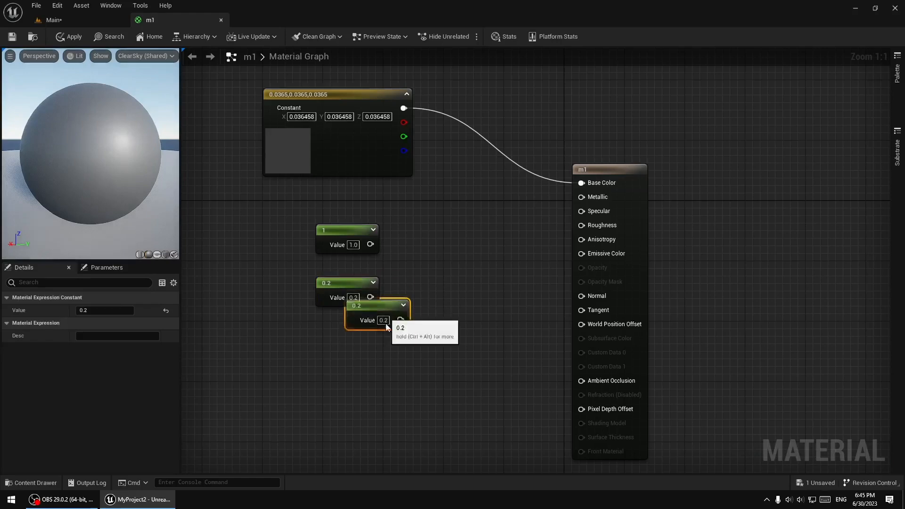
drag(386, 327, 592, 256)
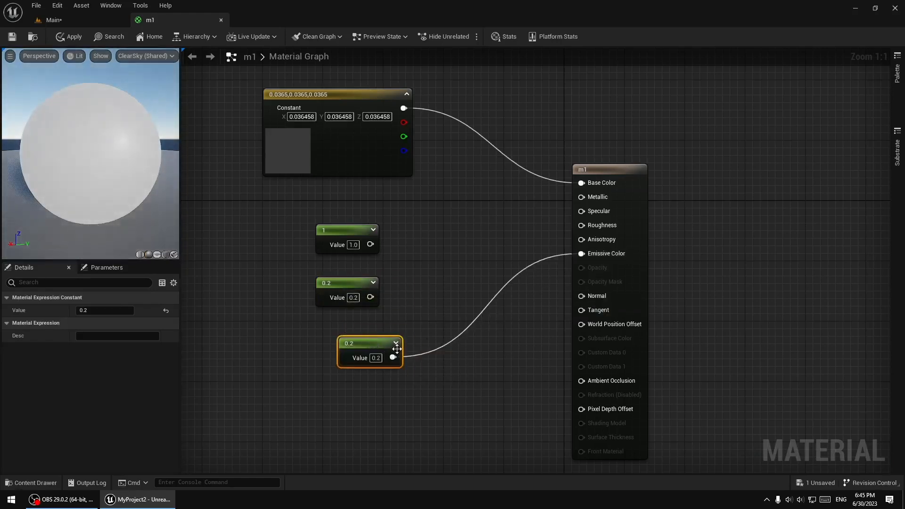
click(376, 358)
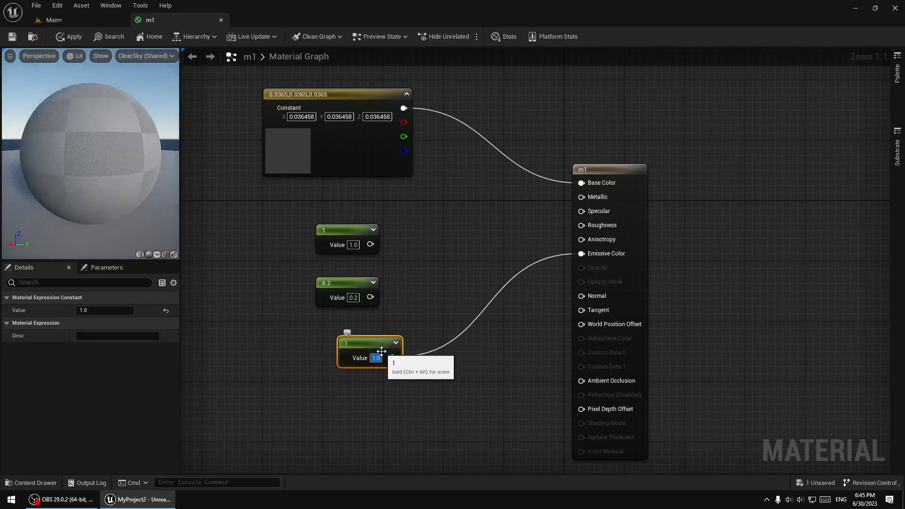
text(1)
key(Return)
- Apply the Emissive Color change to m1 and check the sphere in the Main level
click(80, 20)
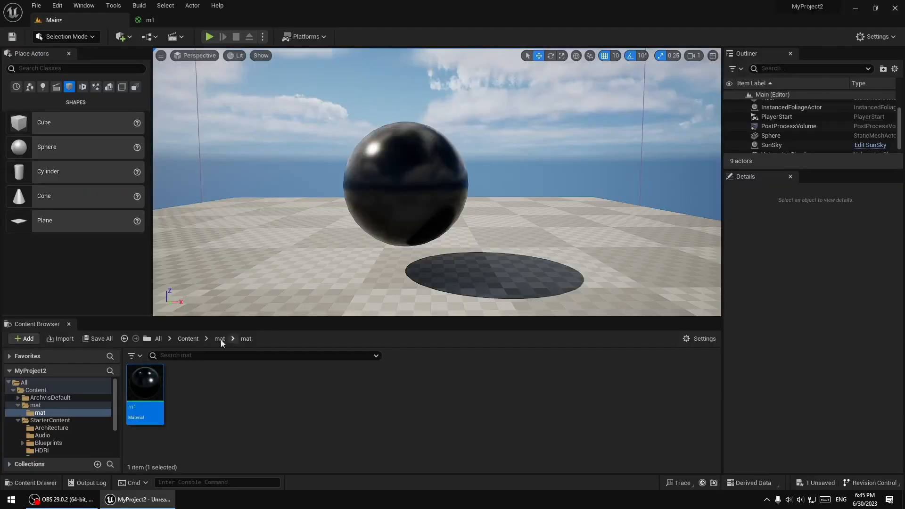
click(198, 20)
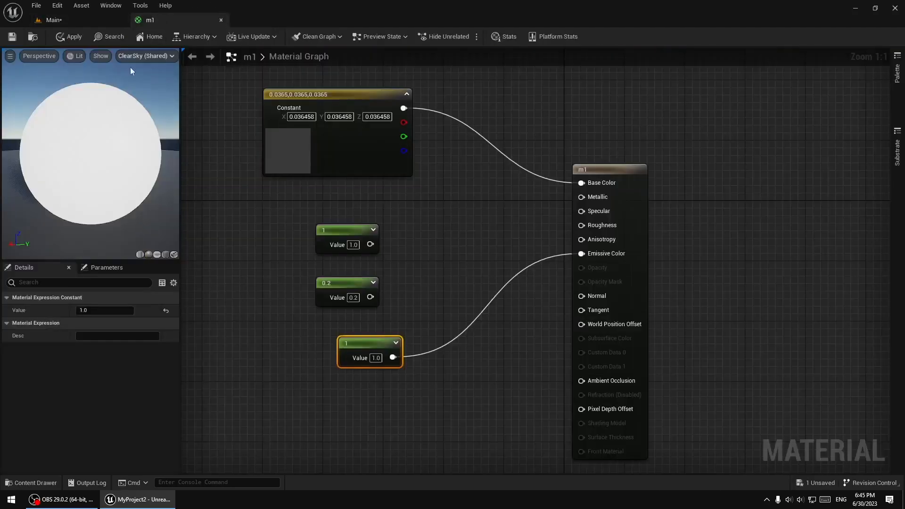
click(77, 38)
click(64, 19)
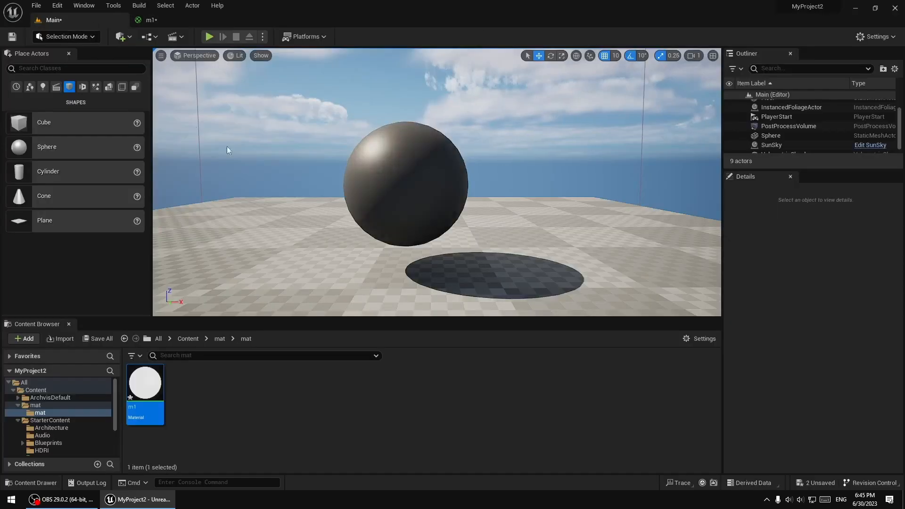
- Disconnect the color constant from m1's Base Color input, apply the material and view the sphere in the Main level
click(157, 20)
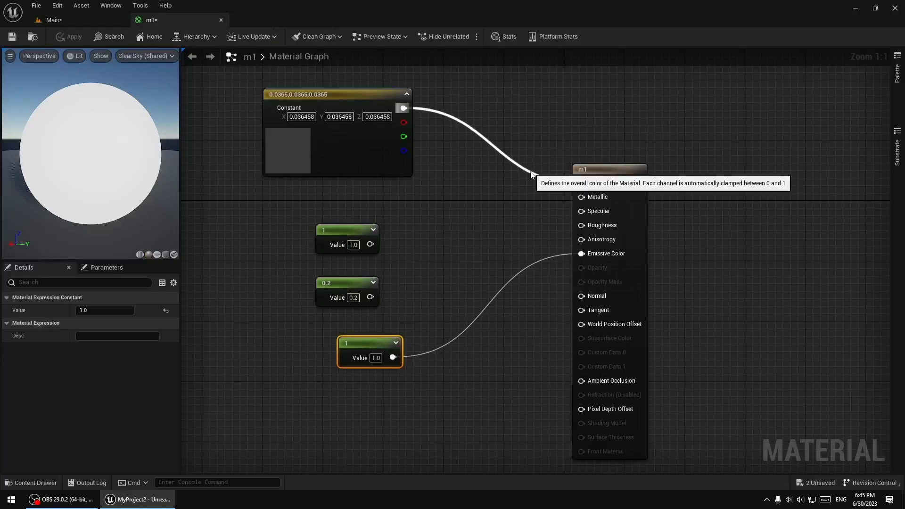
alt+click(581, 183)
click(69, 37)
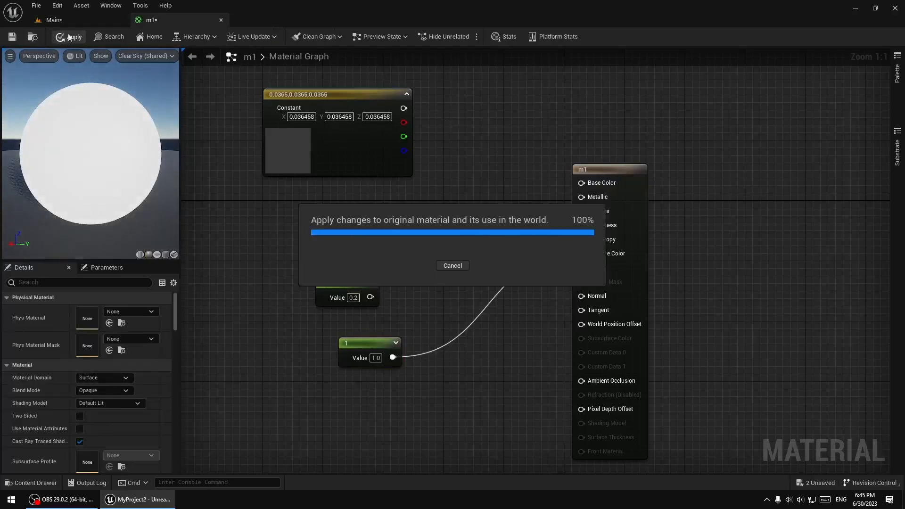
click(72, 18)
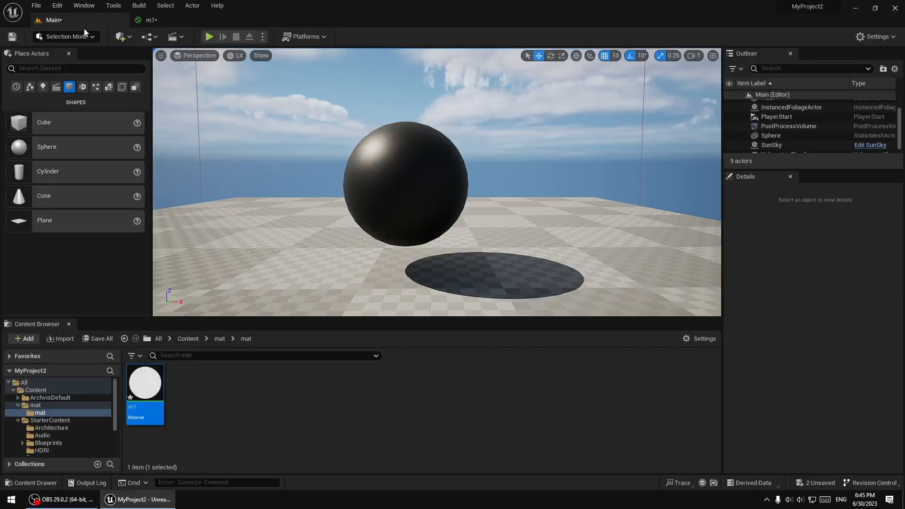
- Save m1 and assign it to the sphere in the Main level again
drag(145, 383, 390, 182)
click(151, 20)
click(12, 36)
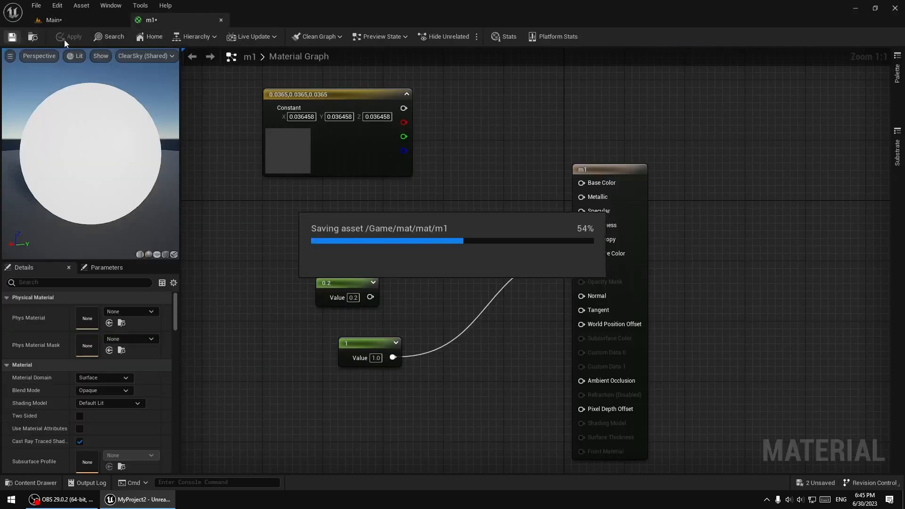
click(89, 19)
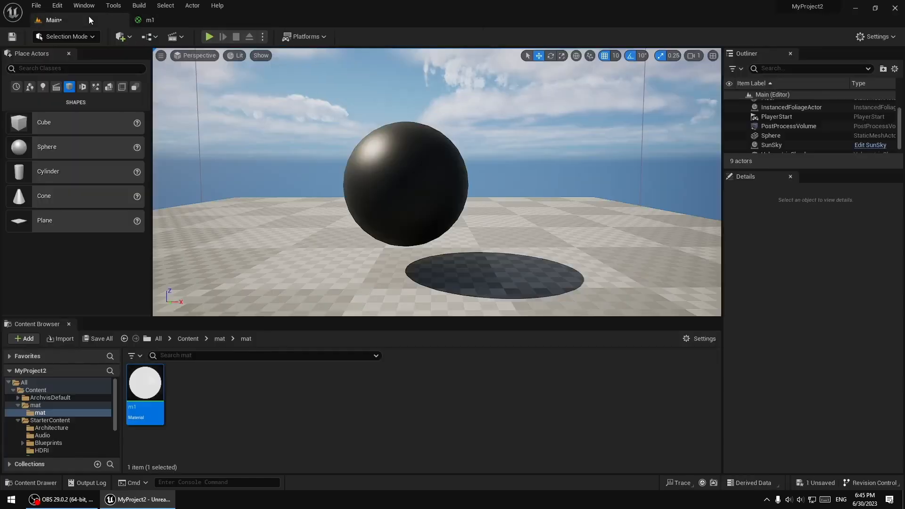
middle_drag(446, 213, 433, 222)
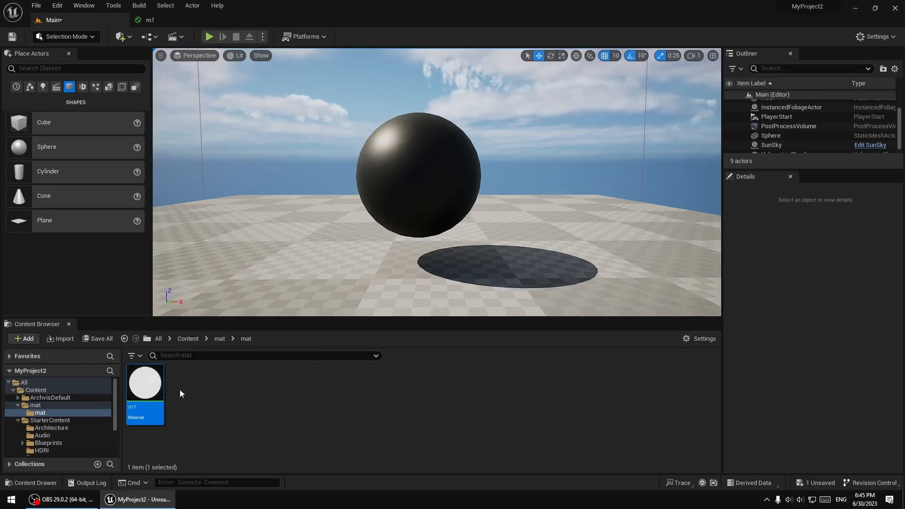
drag(146, 385, 443, 188)
- Set the constant feeding m1's Emissive Color input to 0
click(150, 19)
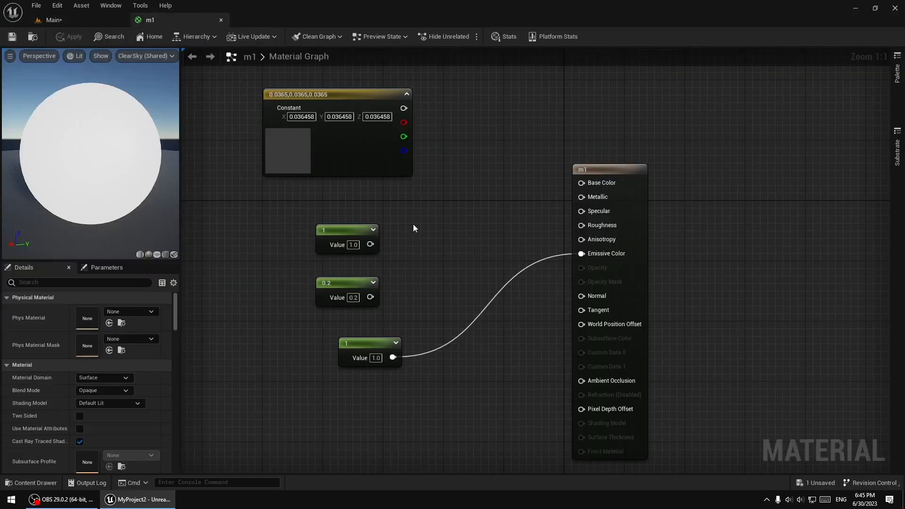
click(376, 358)
text(0)
key(Return)
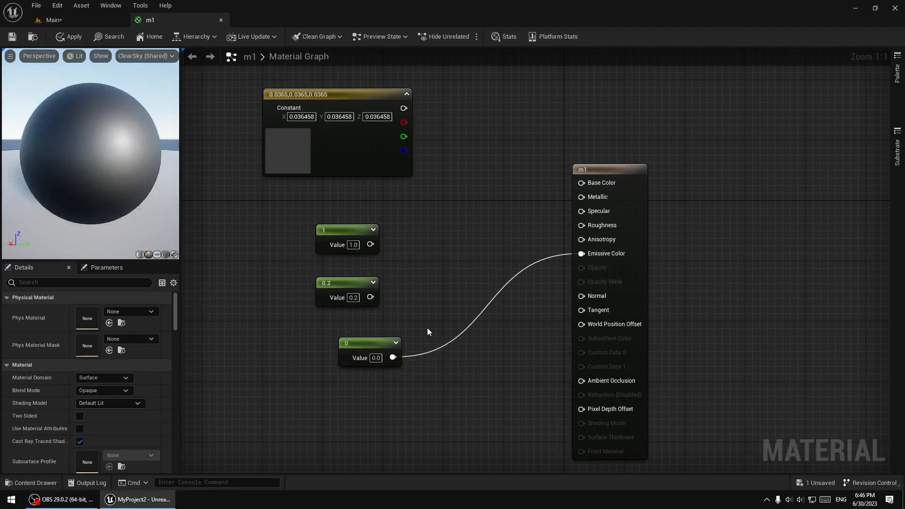
- Close the m1 material editor and force delete the m1 material from the mat folder
scroll(366, 242, down, 3)
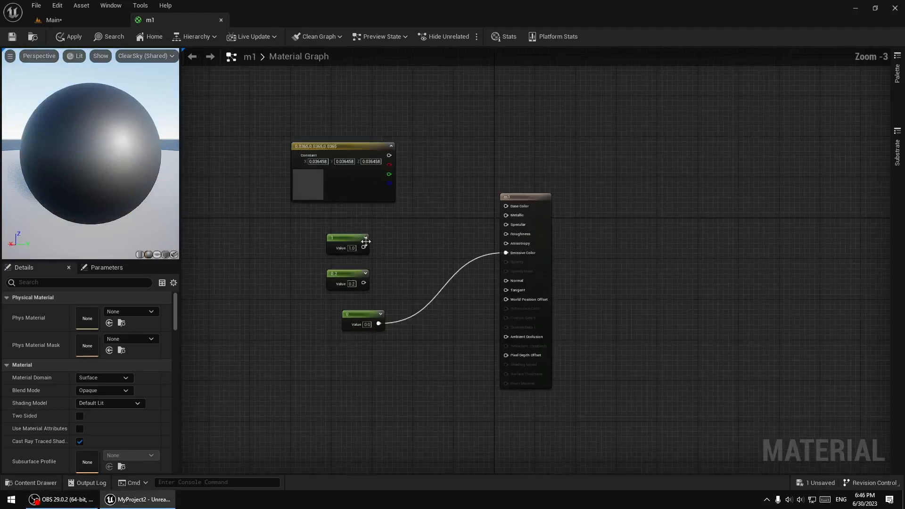
click(220, 20)
click(505, 273)
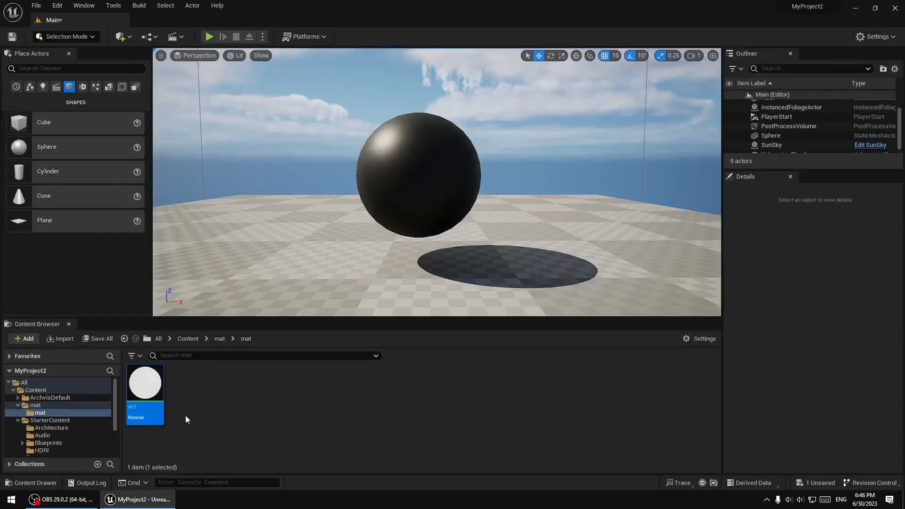
key(Delete)
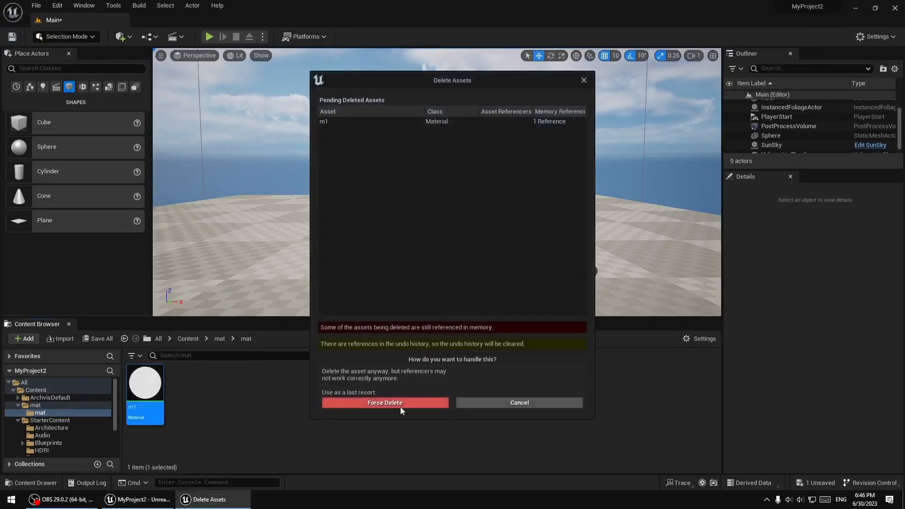
click(400, 403)
- Create a new material named 01 in the mat folder and open it for editing
right_click(274, 410)
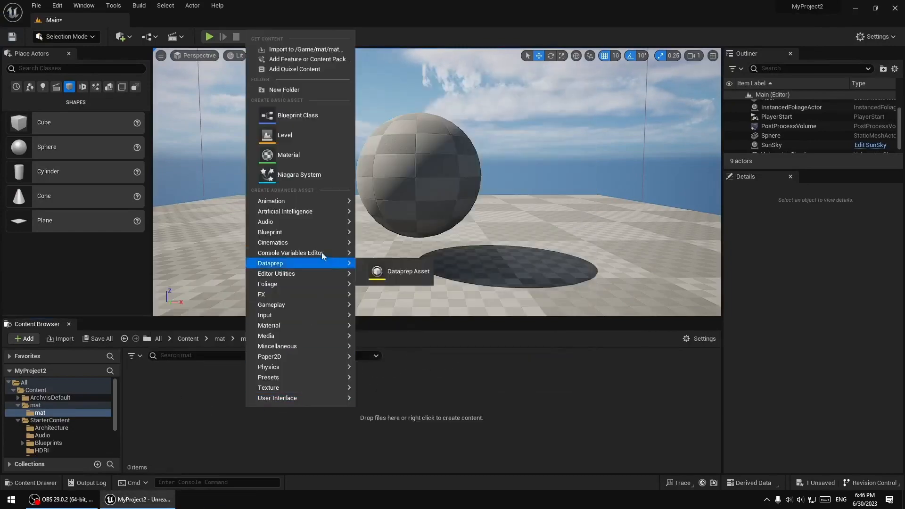
click(288, 155)
text(01)
key(Return)
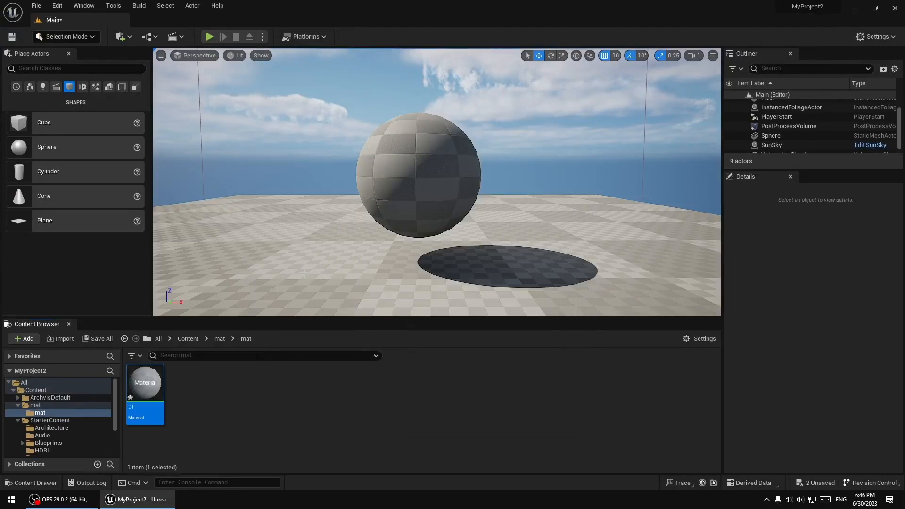
double_click(145, 382)
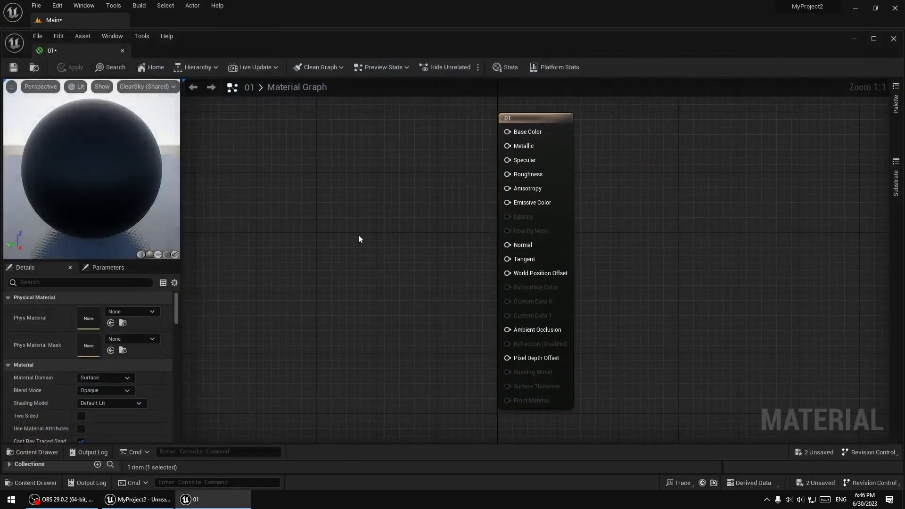
- Add a scalar constant of 1 to material 01 and connect it to the Emissive Color input
click(356, 232)
drag(411, 252, 507, 202)
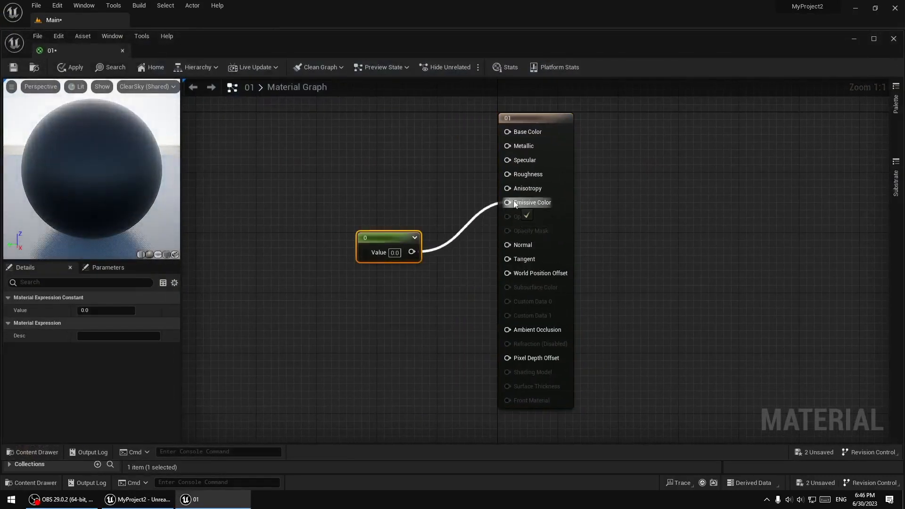
click(395, 253)
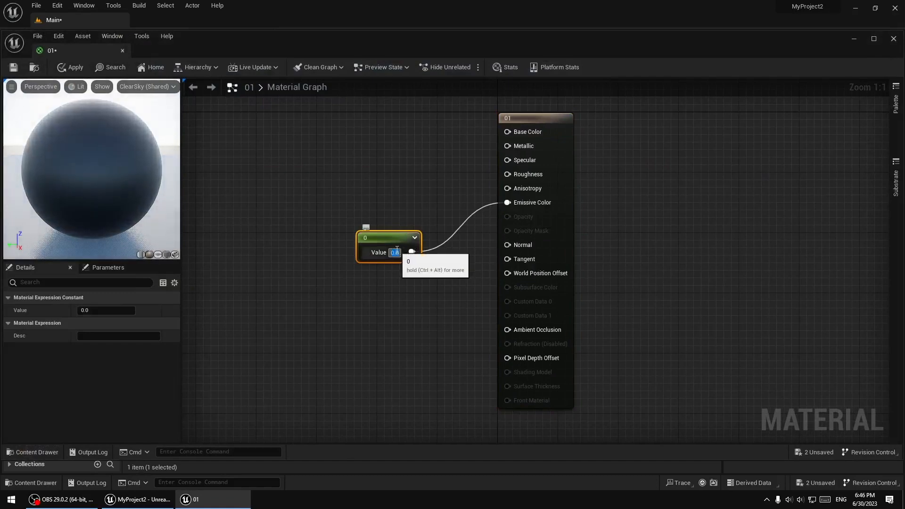
text(1)
key(Return)
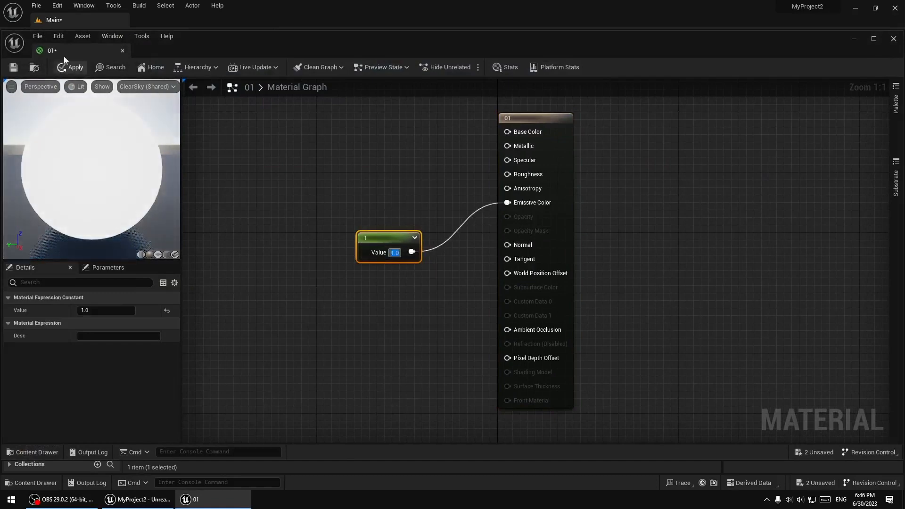
- Apply the changes to material 01, dock its editor beside the Main level, and assign the material to the sphere
click(73, 67)
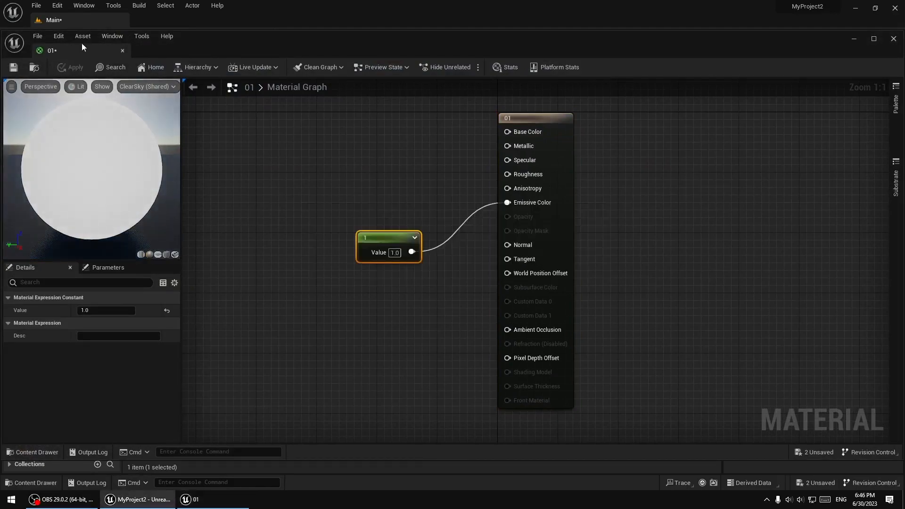
drag(64, 44, 165, 22)
click(84, 20)
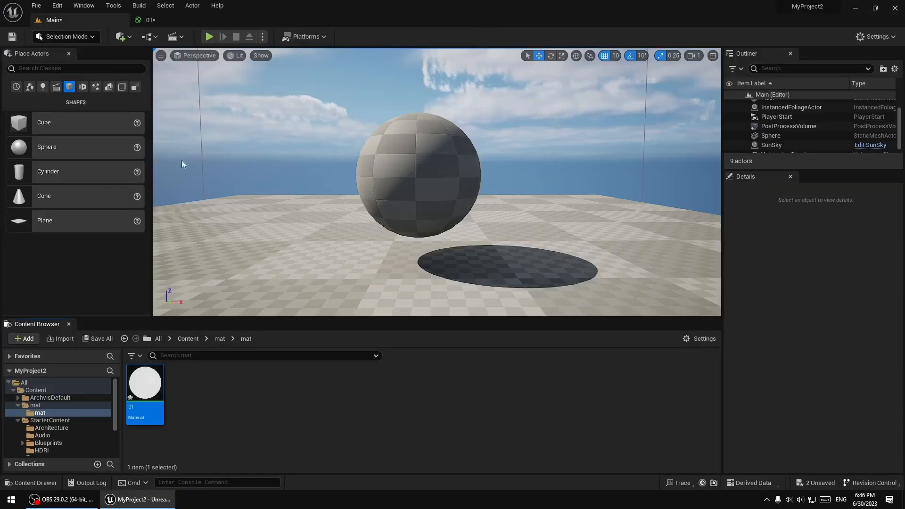
drag(145, 384, 418, 169)
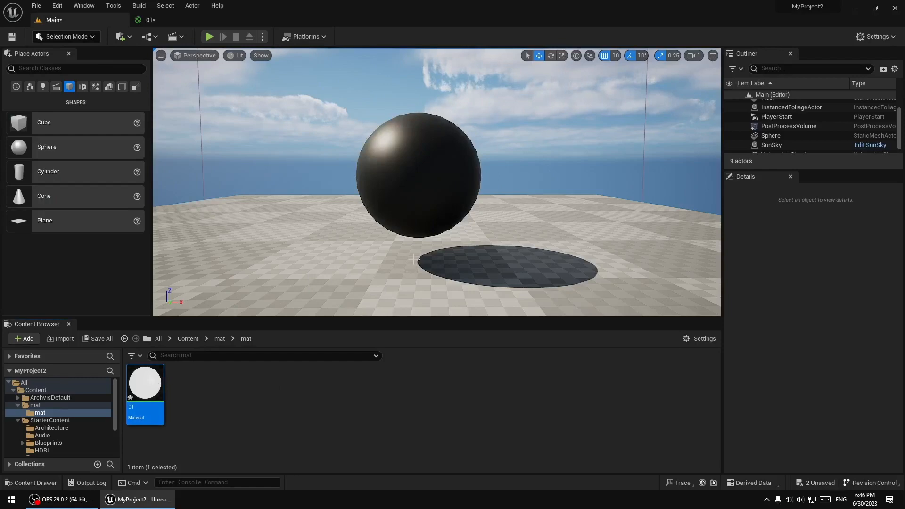
right_drag(414, 259, 172, 71)
- Open the Project Settings and search them for "ray"
click(58, 6)
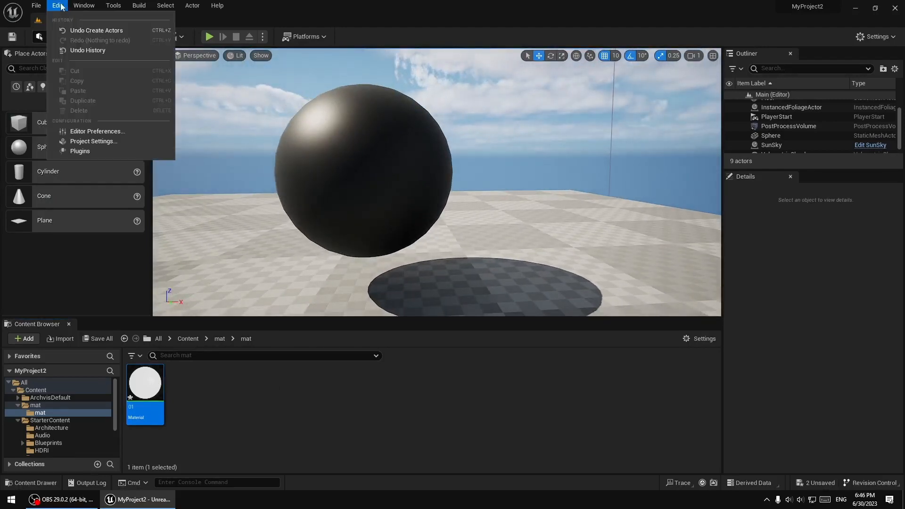
click(85, 6)
mouse_move(58, 12)
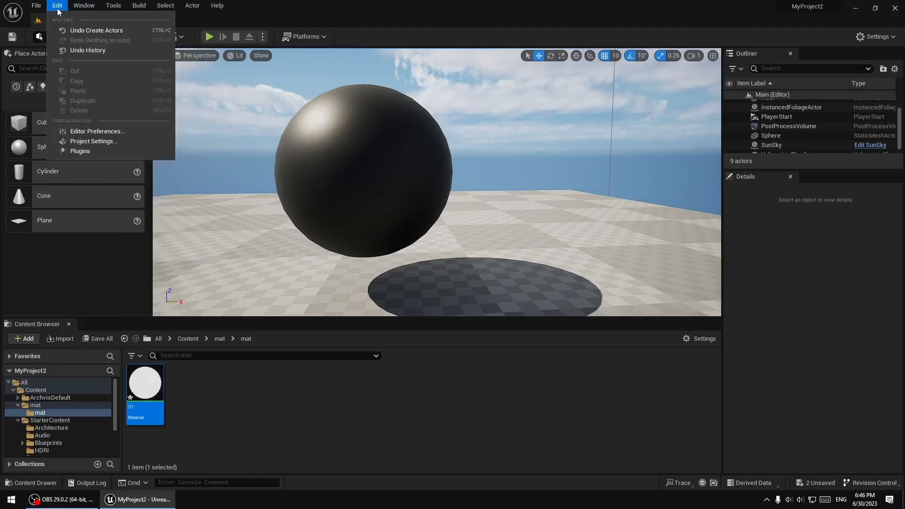
click(89, 141)
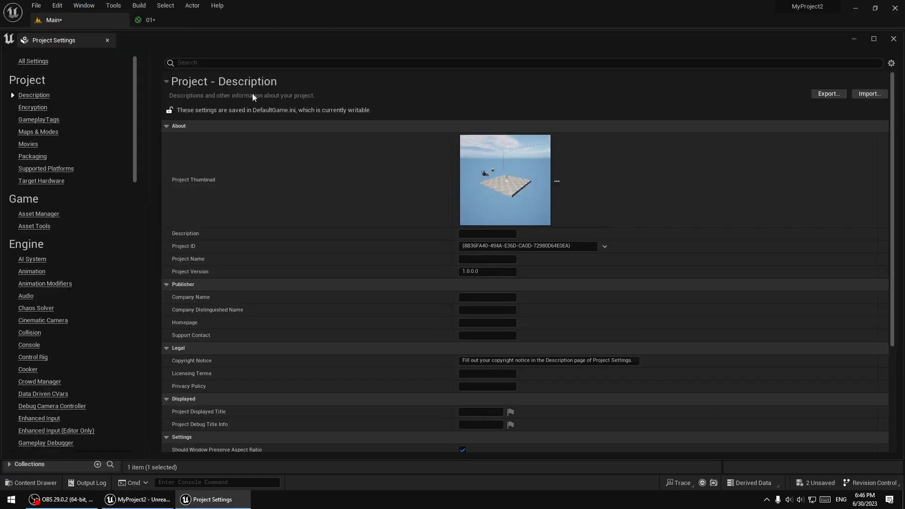
click(205, 62)
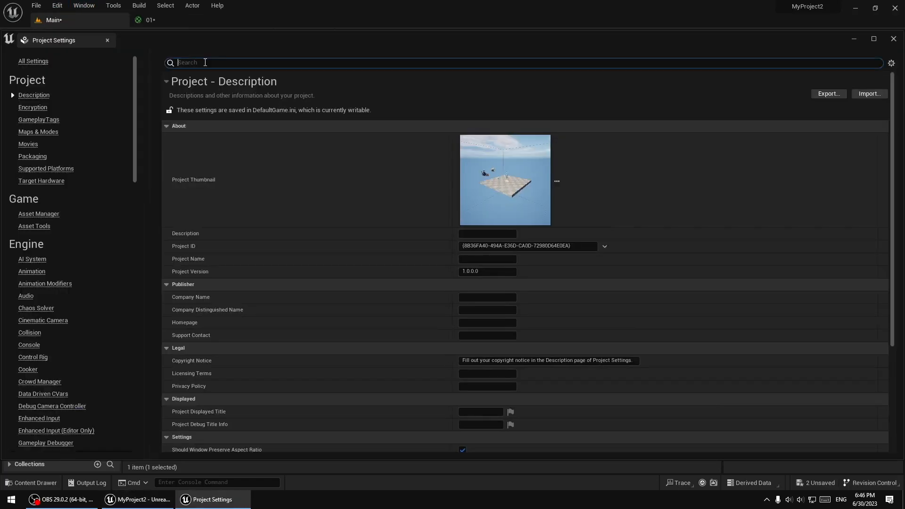
text(ray)
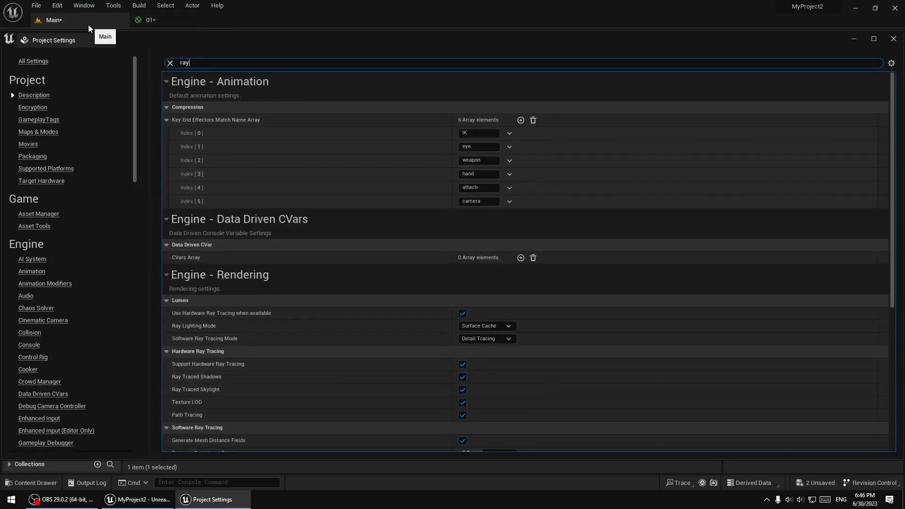
- Float and widen the Project Settings window clear of the sphere to examine the Lumen and Hardware Ray Tracing options
drag(72, 43, 215, 247)
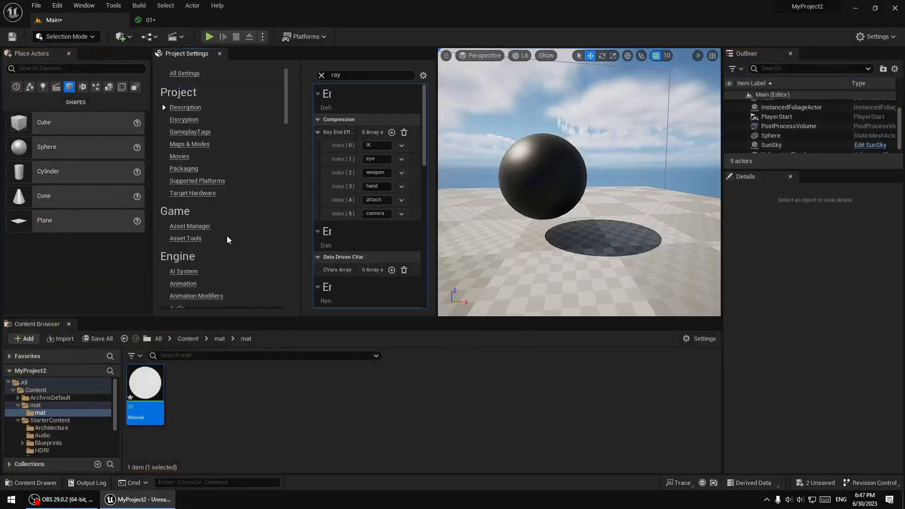
drag(224, 60, 321, 148)
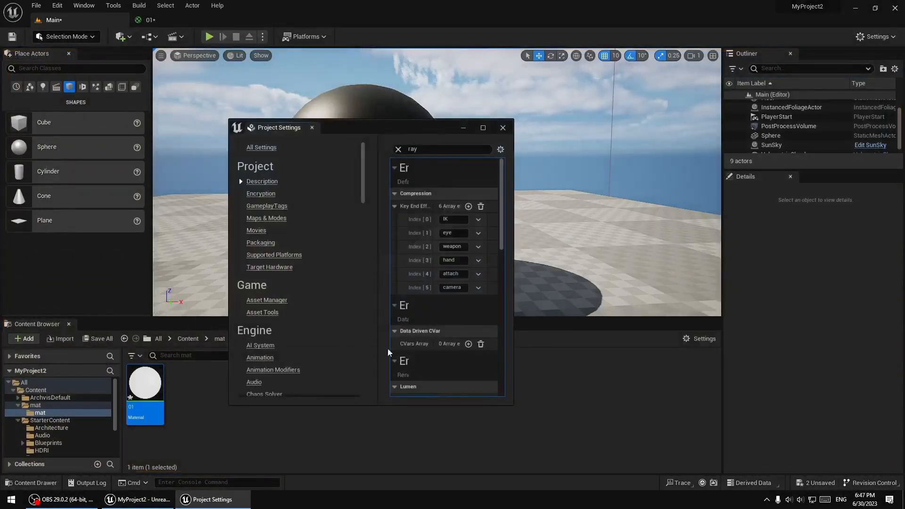
scroll(422, 345, down, 3)
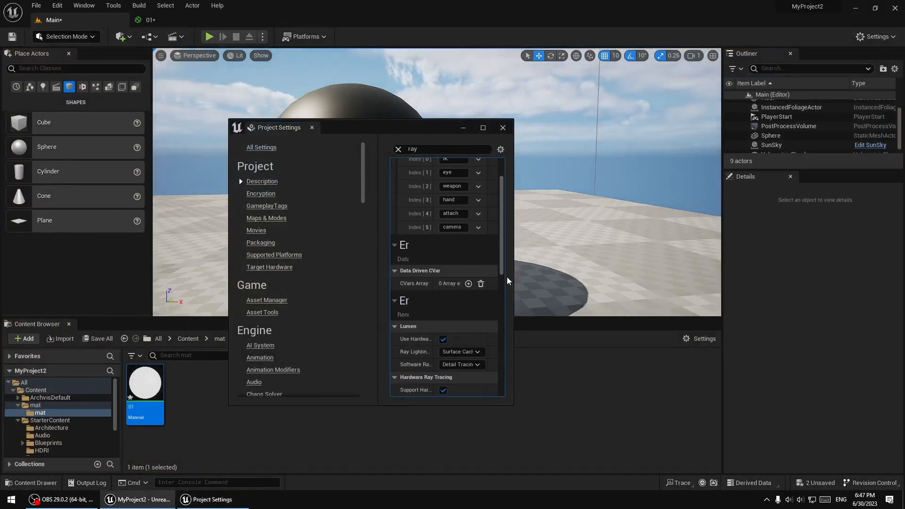
drag(513, 277, 668, 286)
scroll(537, 276, up, 2)
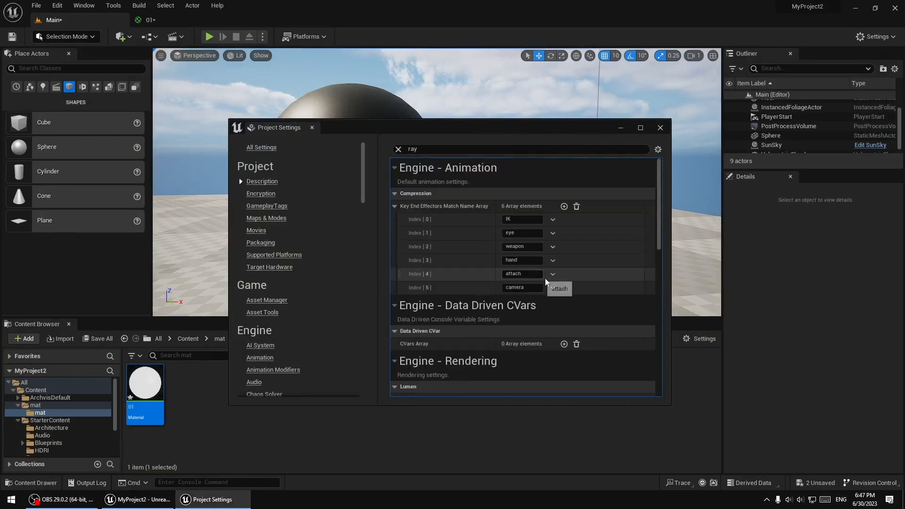
scroll(534, 325, down, 4)
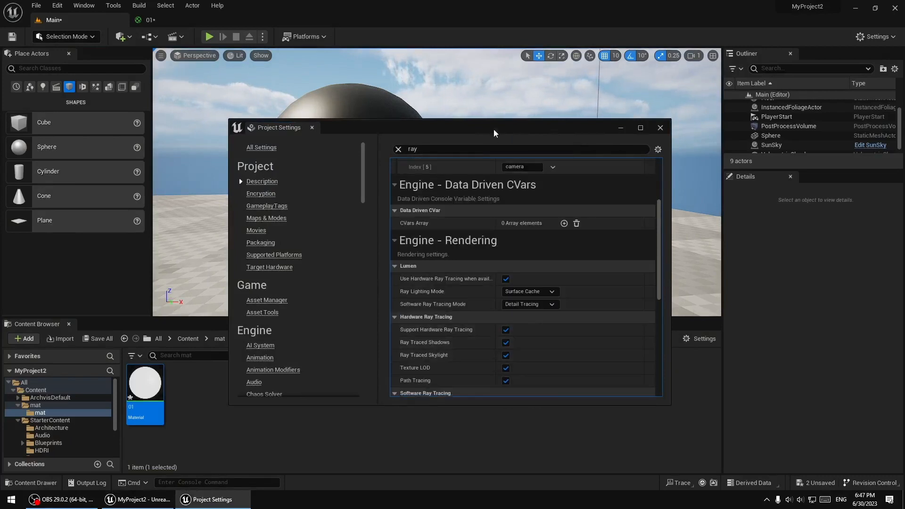
drag(493, 129, 651, 210)
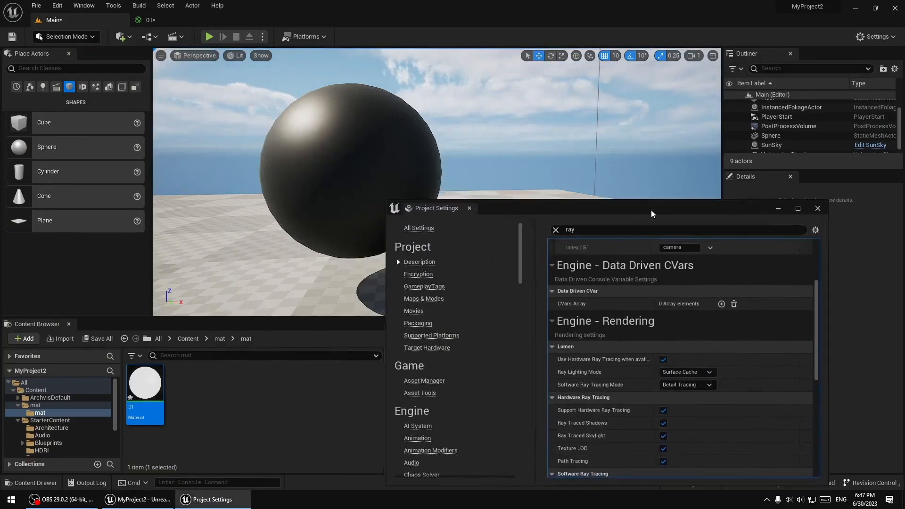
- Turn Support Hardware Ray Tracing off and back on, and close the Project Settings
click(664, 424)
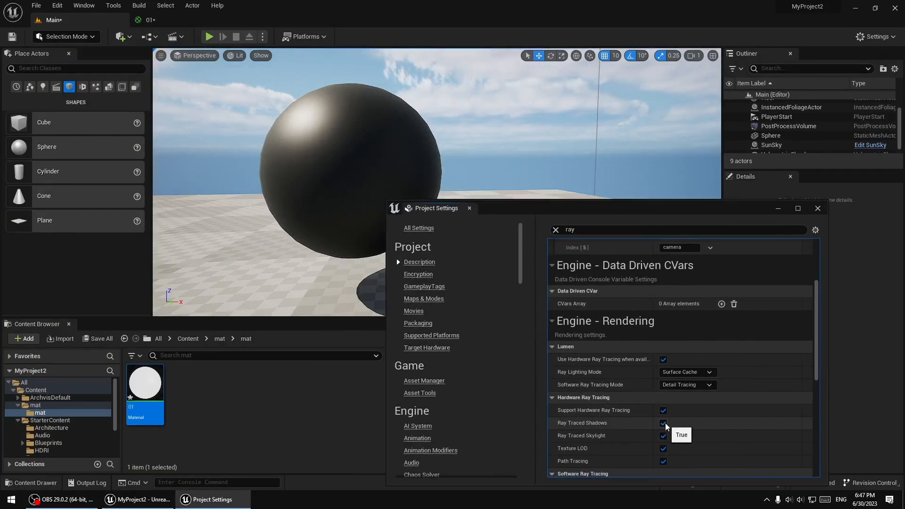
click(664, 436)
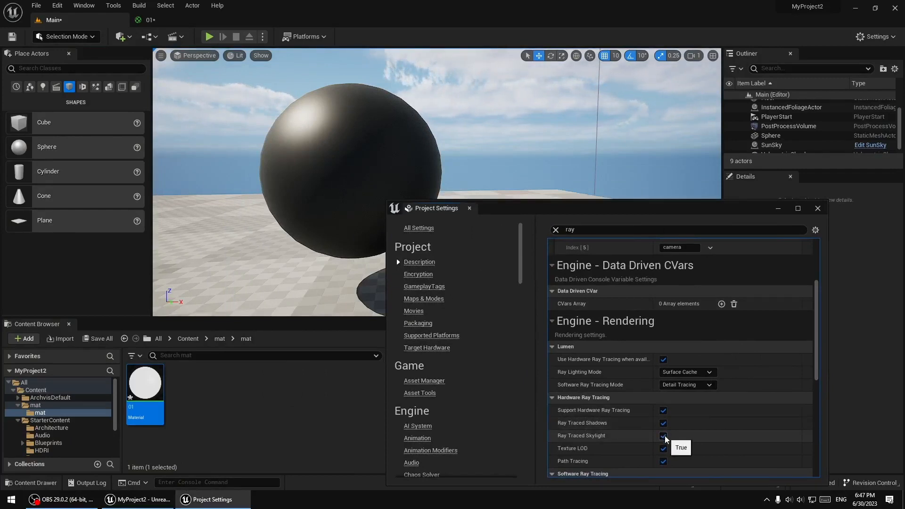
click(664, 411)
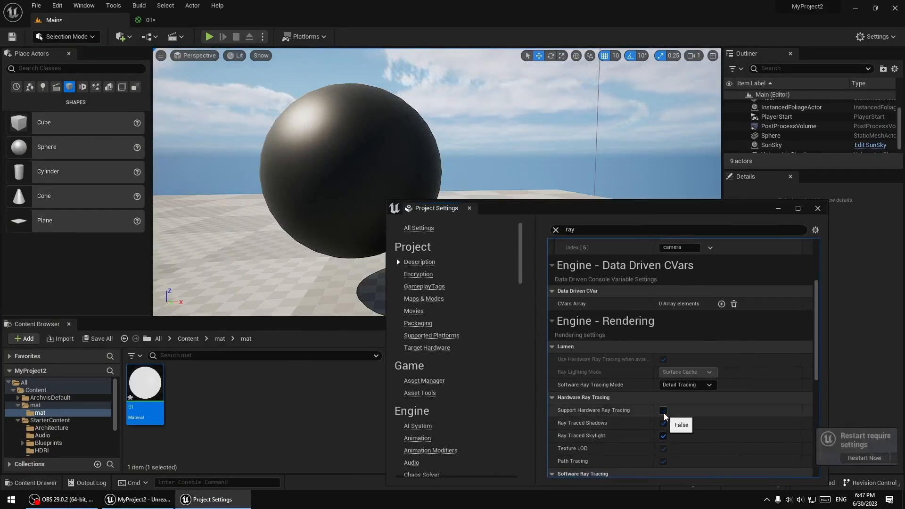
click(664, 410)
click(823, 208)
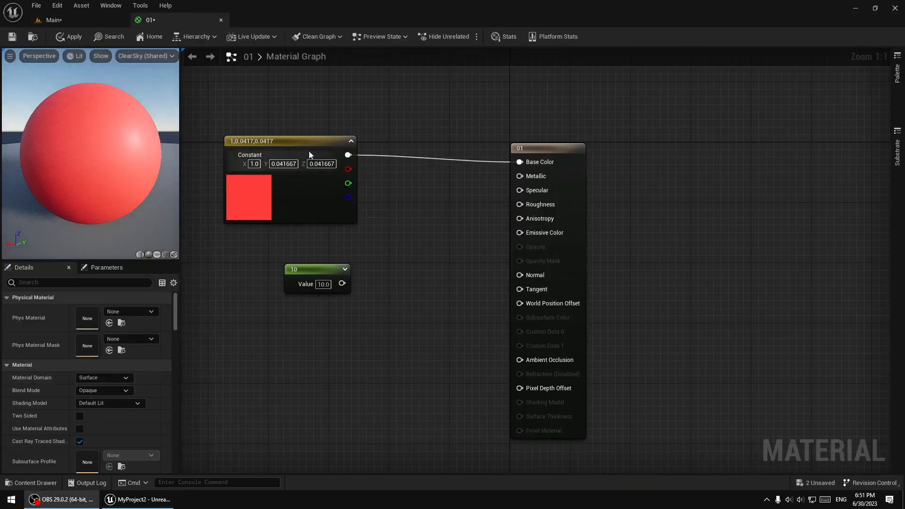
- Set the scalar constant in material 01 to 1 and connect it to Emissive Color, spacing out the two constant nodes
drag(310, 150, 347, 113)
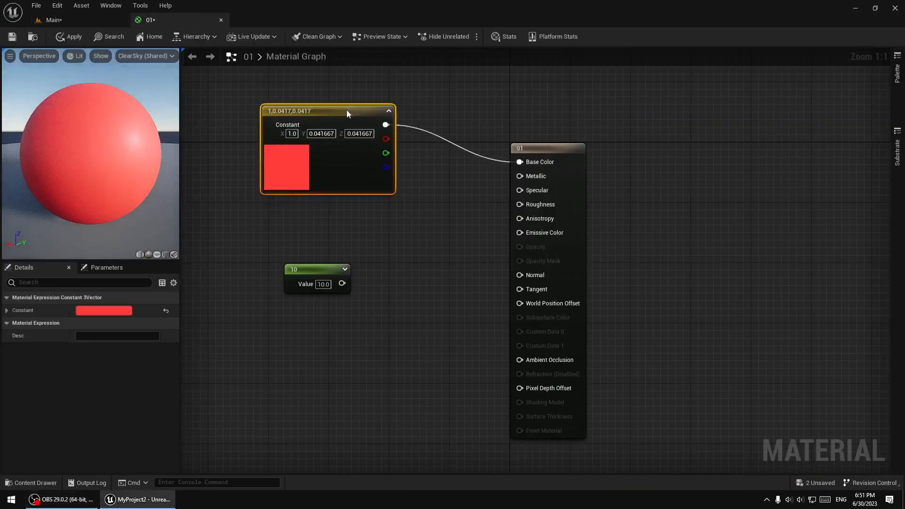
drag(349, 266, 393, 252)
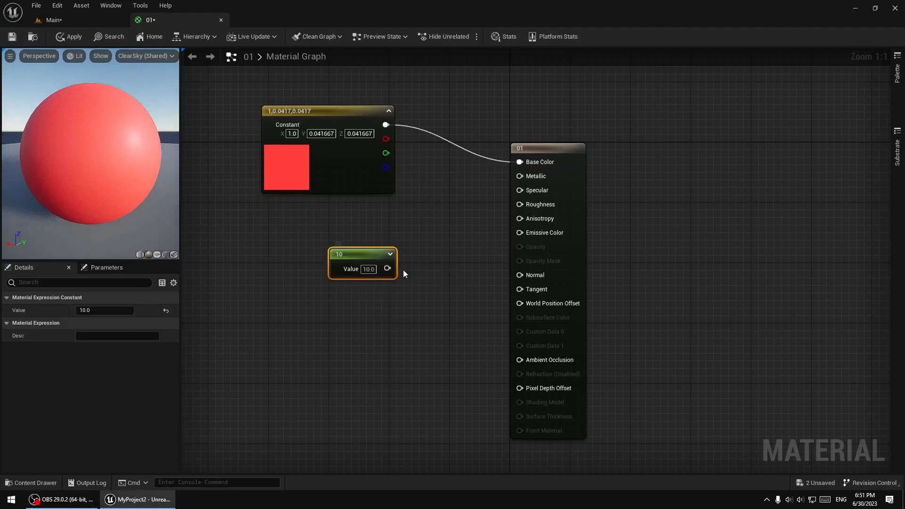
click(370, 270)
text(1)
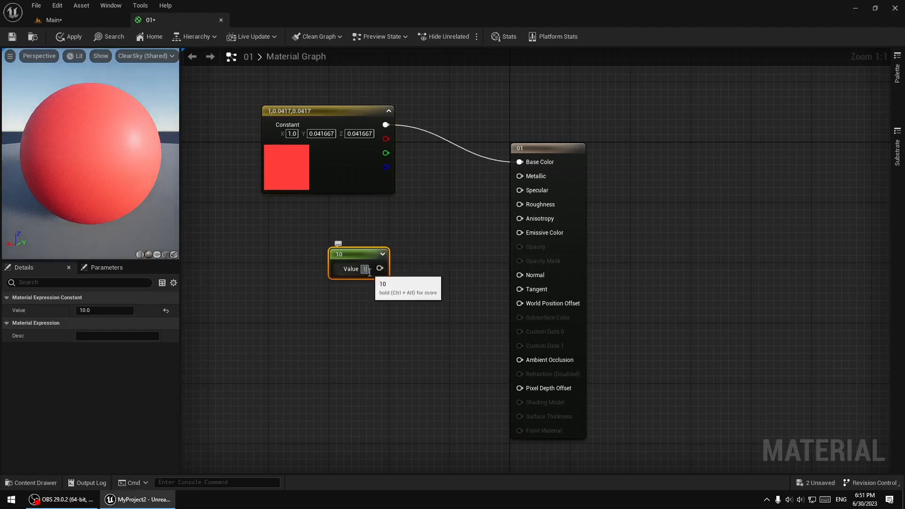
click(427, 208)
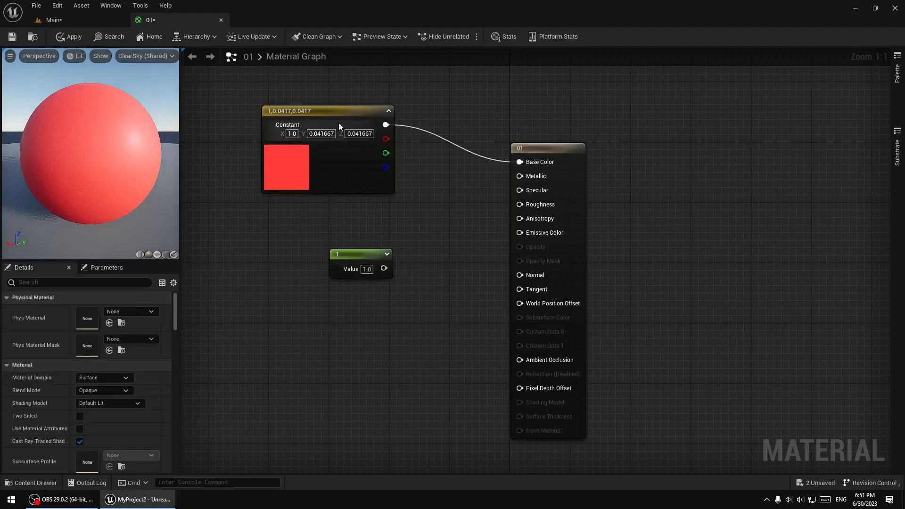
drag(363, 157, 348, 157)
drag(384, 269, 523, 235)
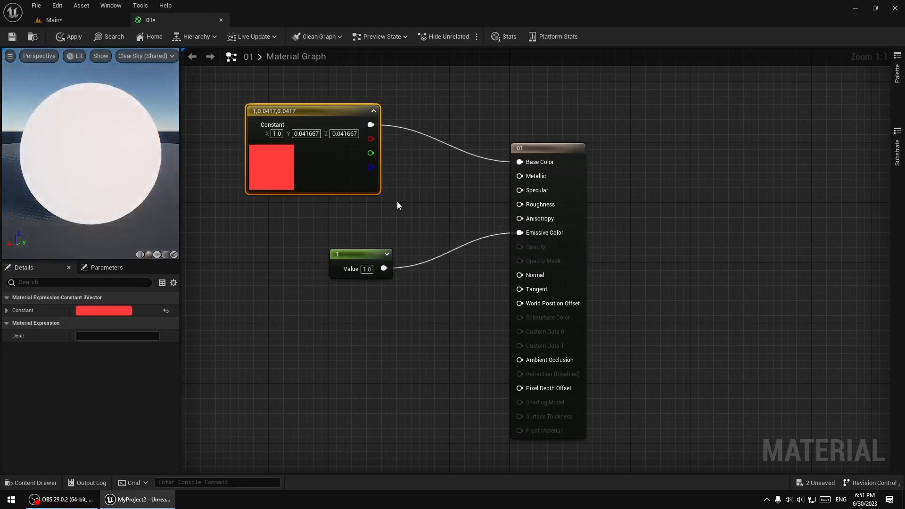
- Assign material 01 to the sphere in the Main level and hide the SunSky actor
click(67, 21)
drag(145, 396, 444, 206)
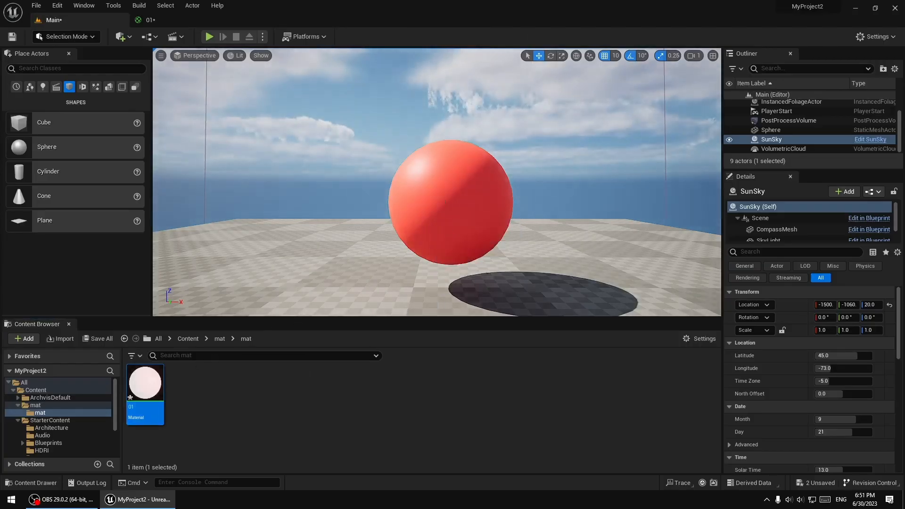
right_drag(415, 217, 330, 198)
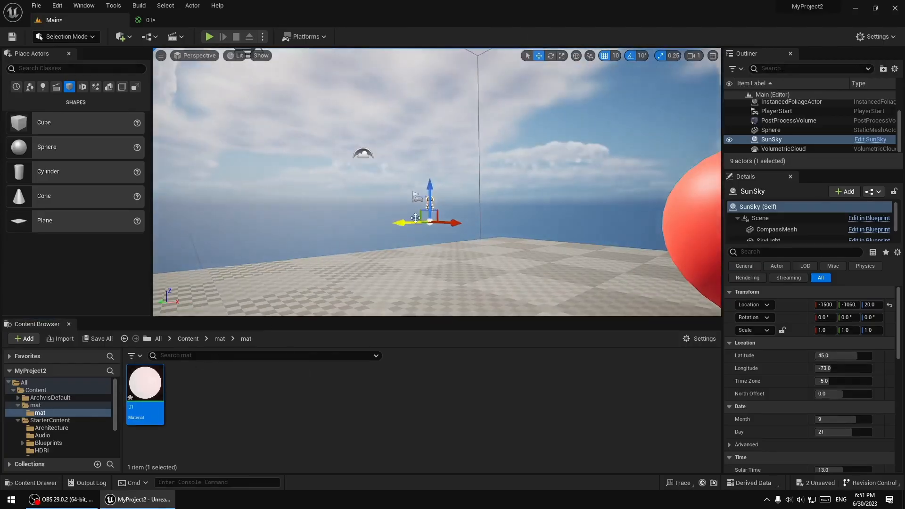
click(729, 140)
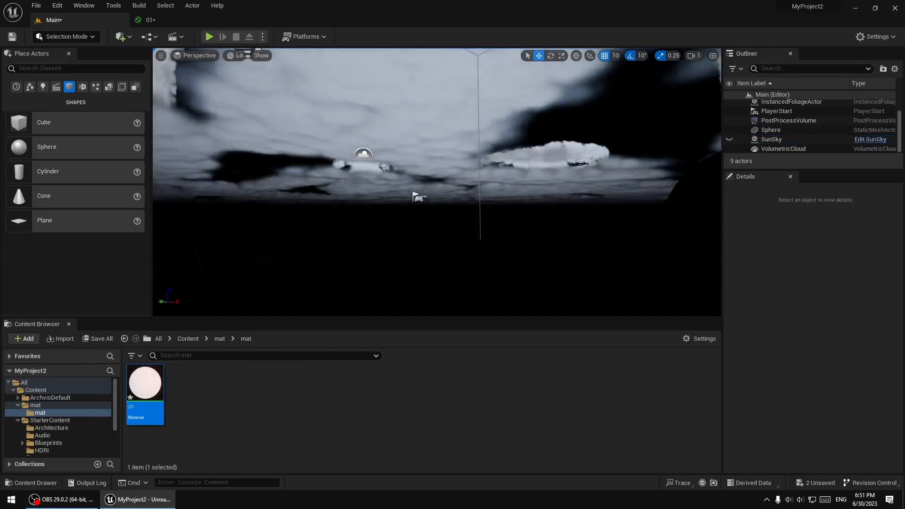
- Hide the VolumetricCloud actor and examine the emissive sphere's light on the floor of the darkened Main level
click(732, 149)
click(729, 149)
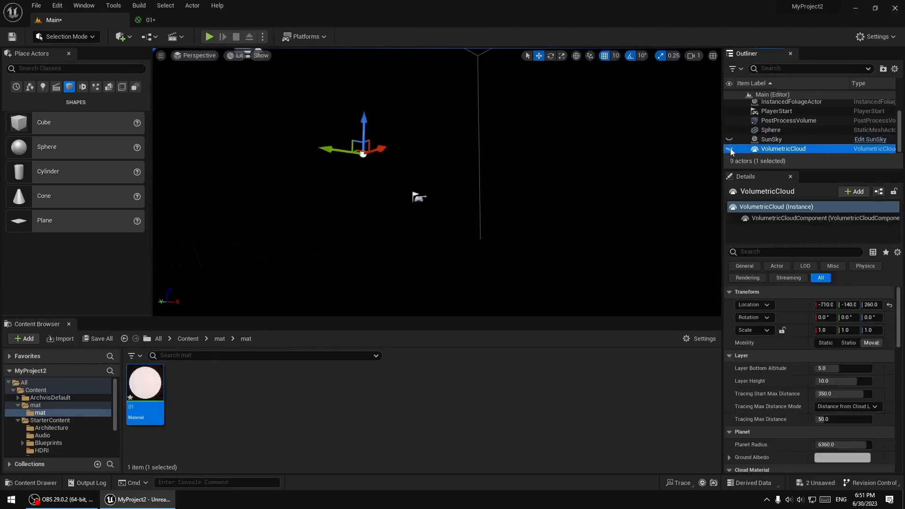
right_drag(452, 204, 432, 225)
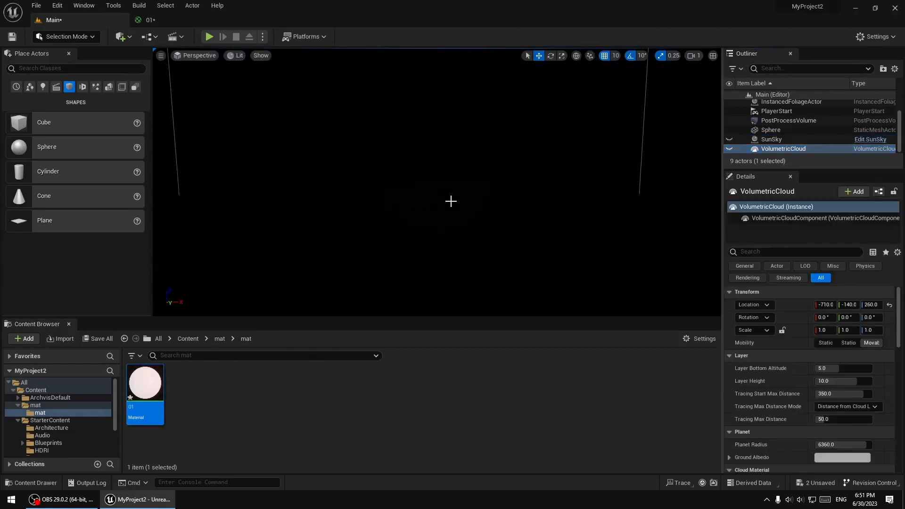
click(437, 170)
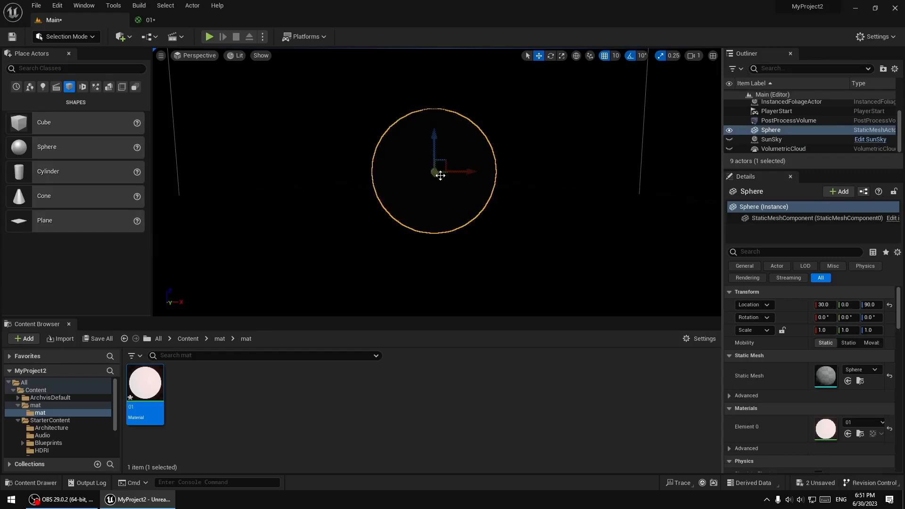
click(538, 171)
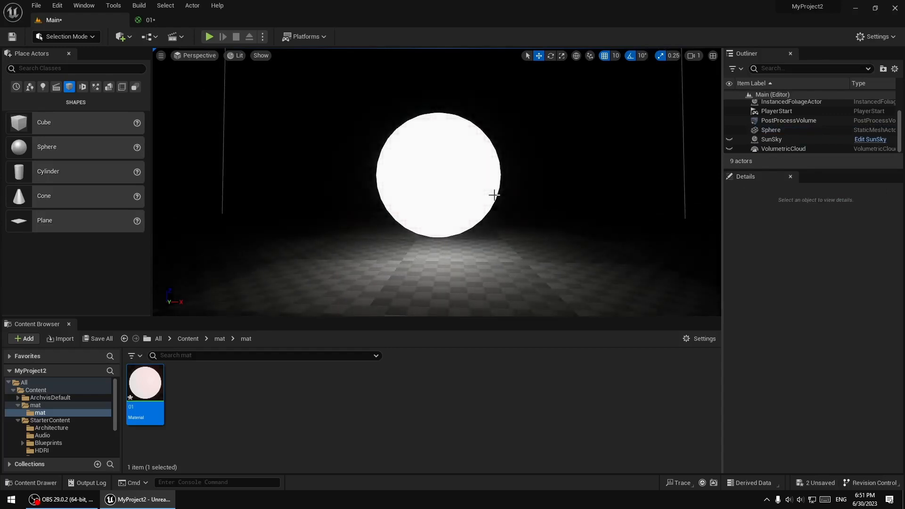
right_drag(517, 197, 517, 192)
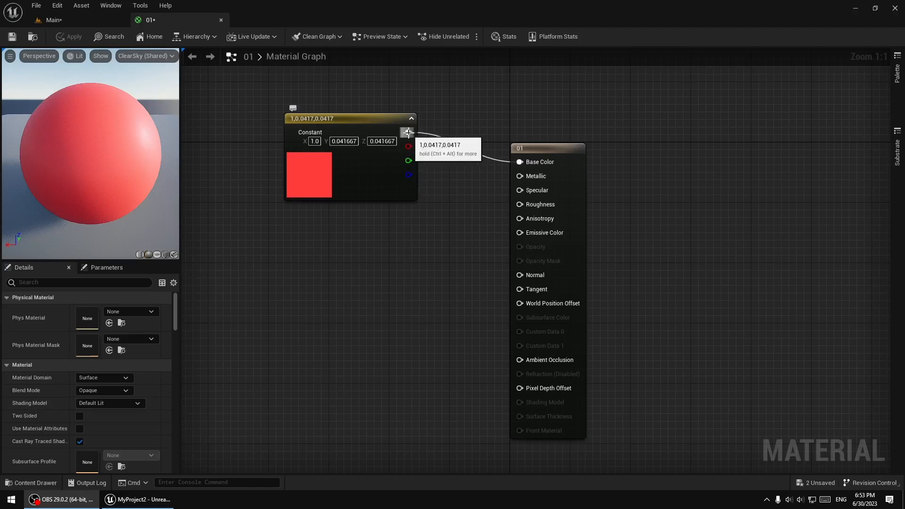
- Try the red vector constant's single-channel outputs on Base Color, reconnect its combined RGB output, and move the node closer to the material node
drag(408, 133, 521, 162)
drag(408, 161, 519, 162)
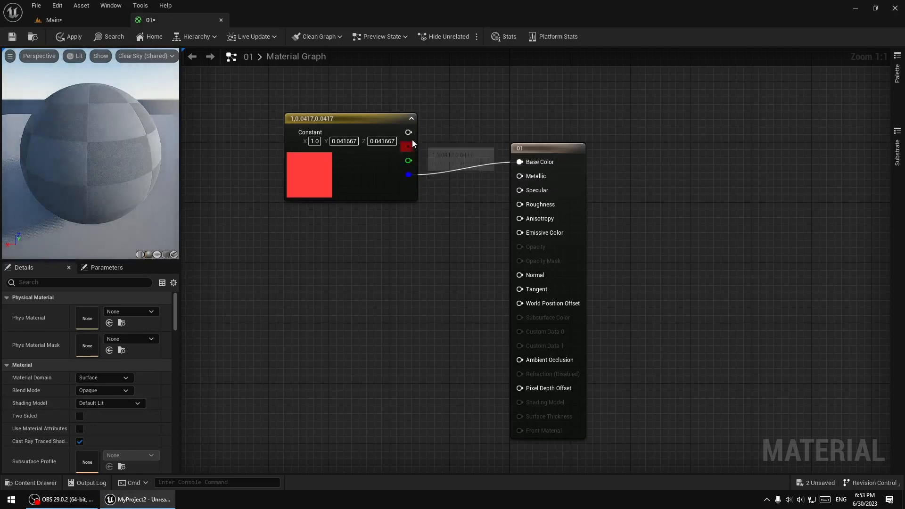
drag(408, 133, 519, 162)
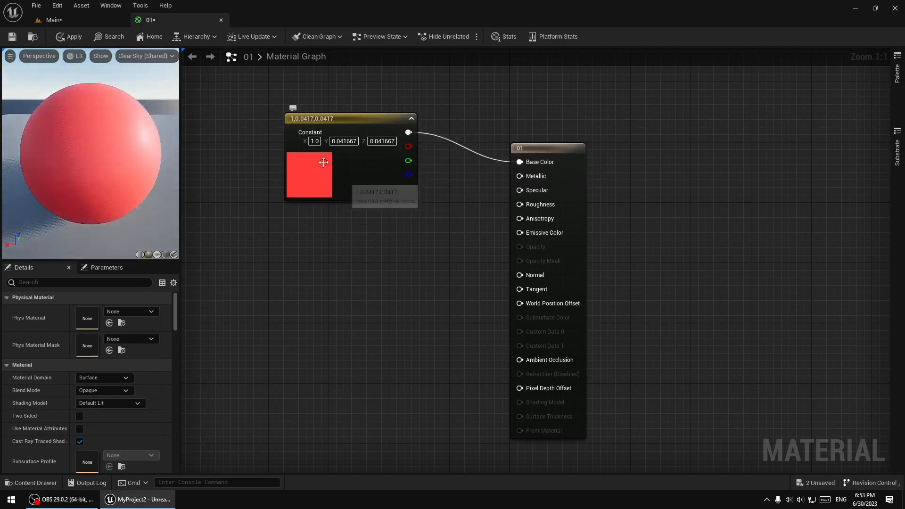
drag(370, 127, 400, 126)
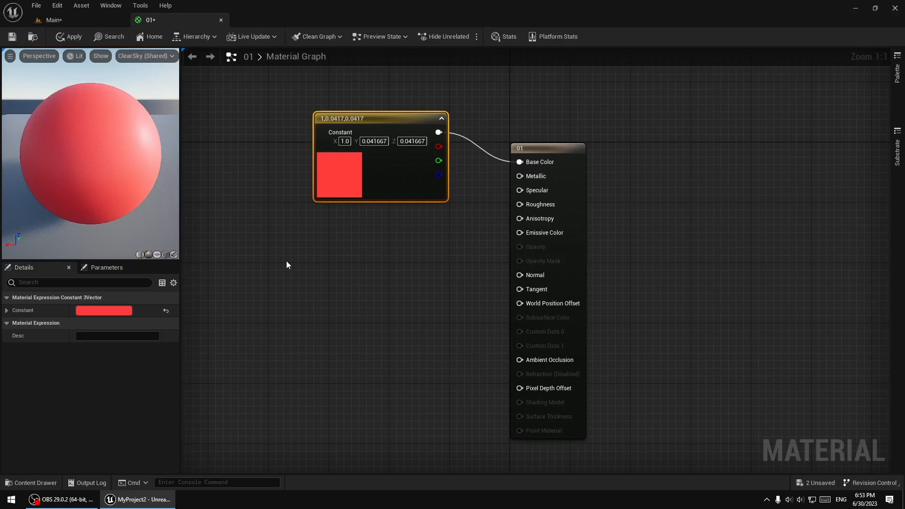
- Examine the red material on the sphere in the Main level and compare it with material 01's graph
click(79, 24)
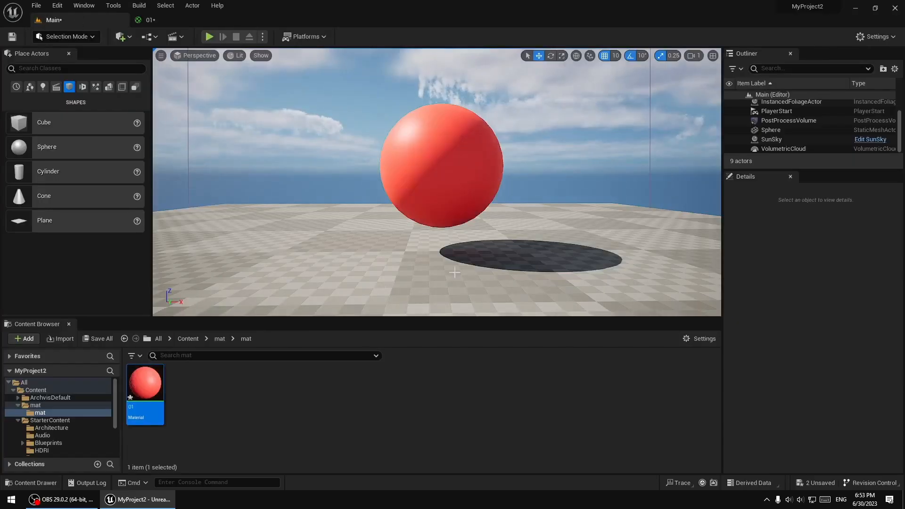
mouse_move(455, 261)
middle_down()
mouse_move(476, 253)
mouse_move(478, 241)
mouse_move(457, 261)
middle_up()
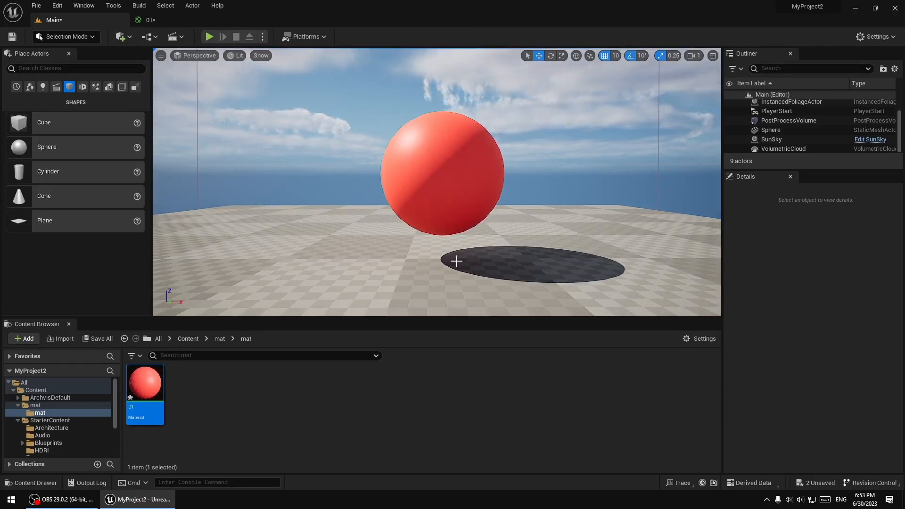
click(183, 21)
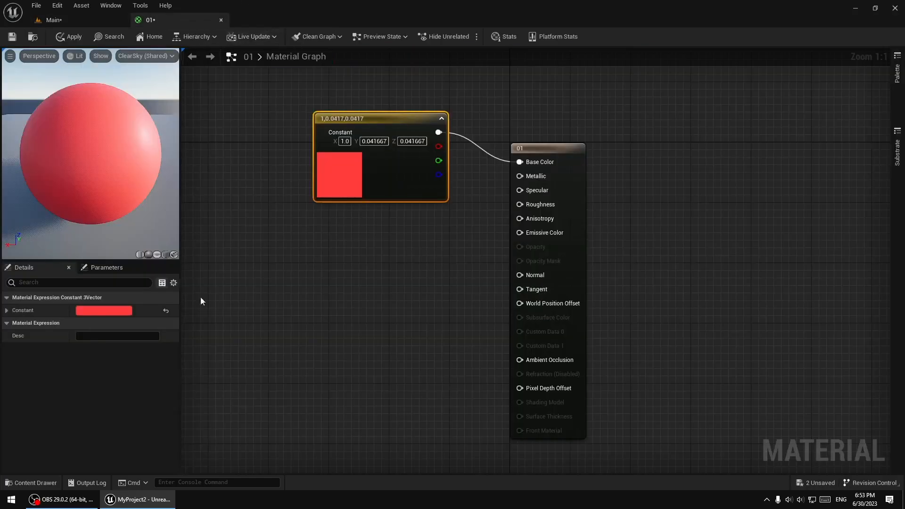
click(88, 21)
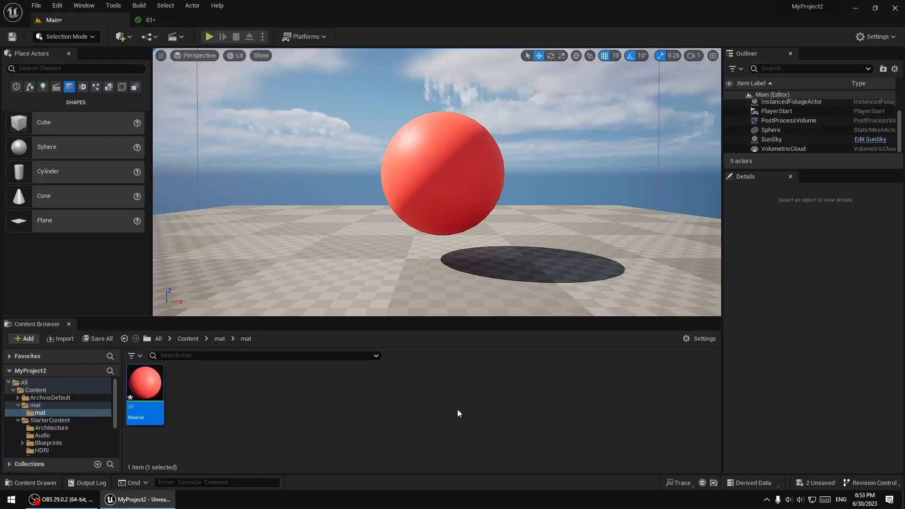